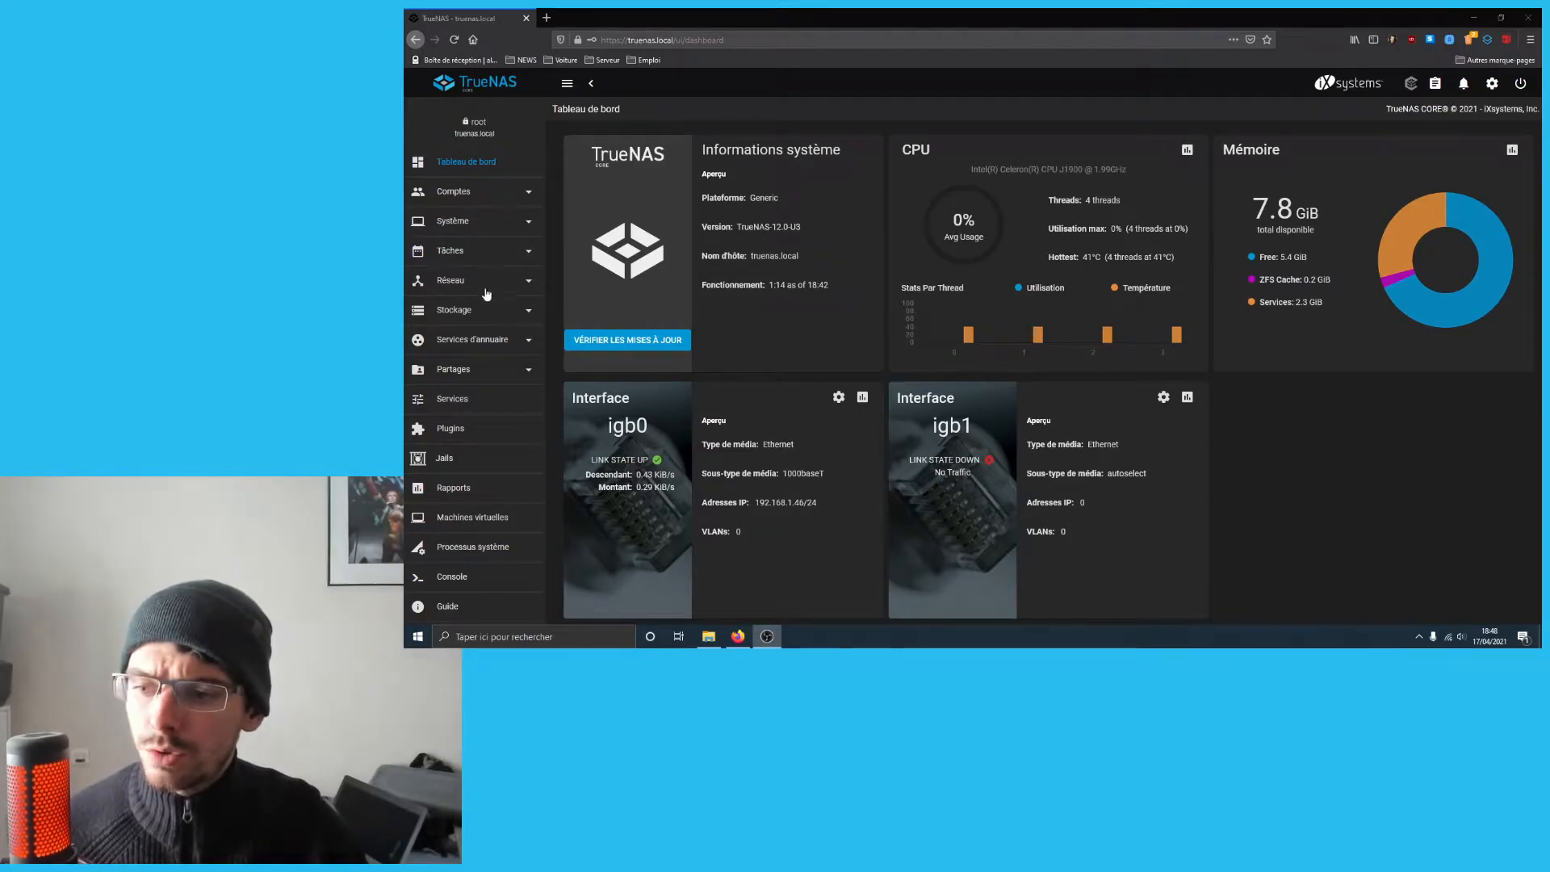
- From Stockage > Volumes, add a pool and choose 'Créer un nouveau volume' to open the volume manager
click(482, 314)
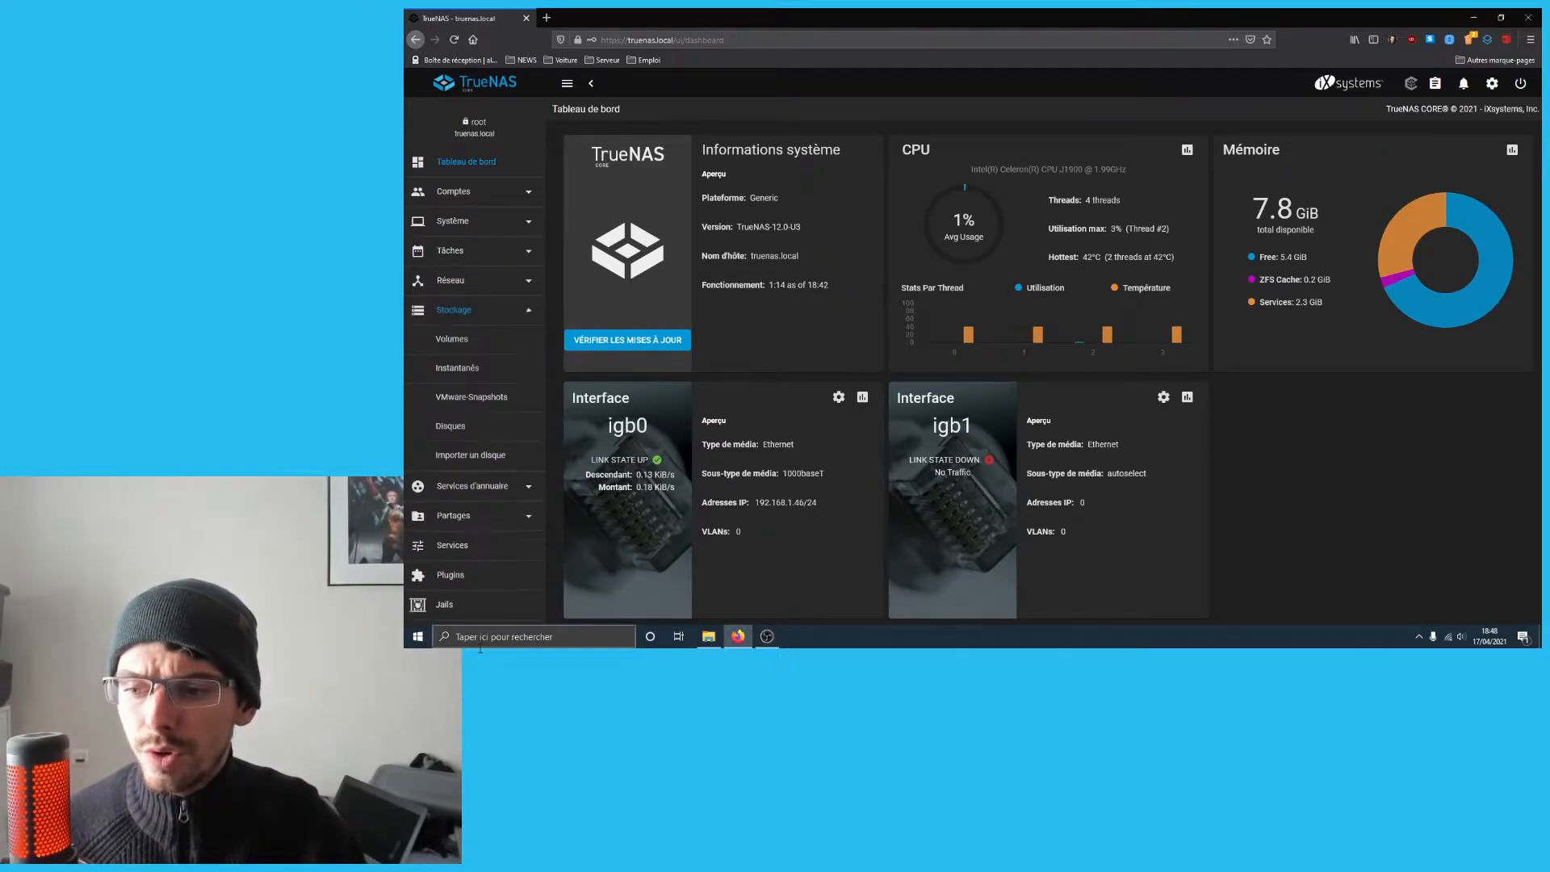
click(474, 339)
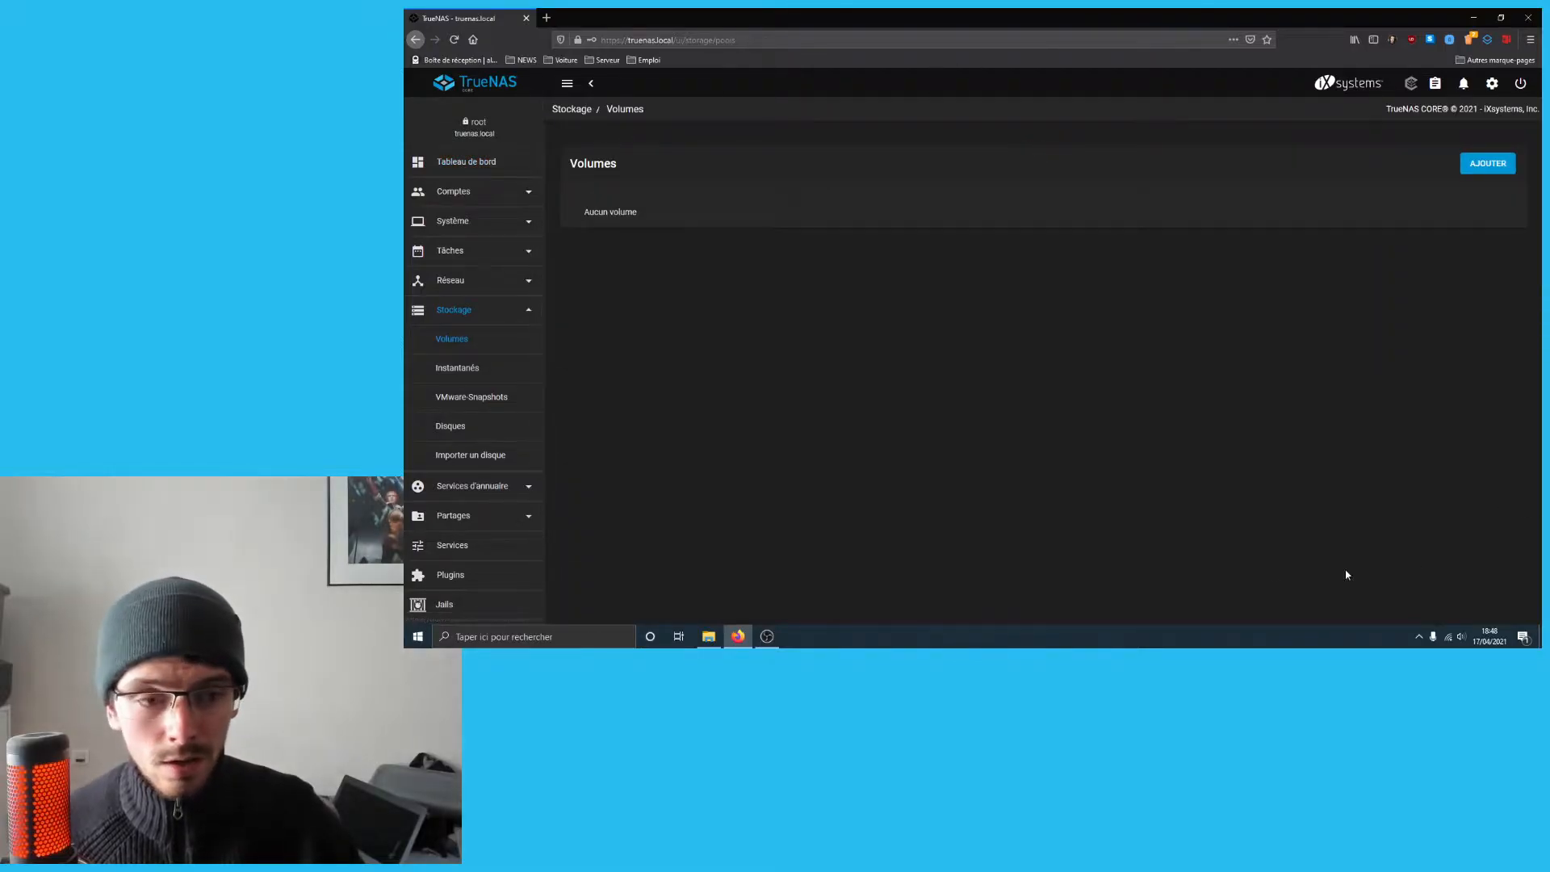
click(1471, 170)
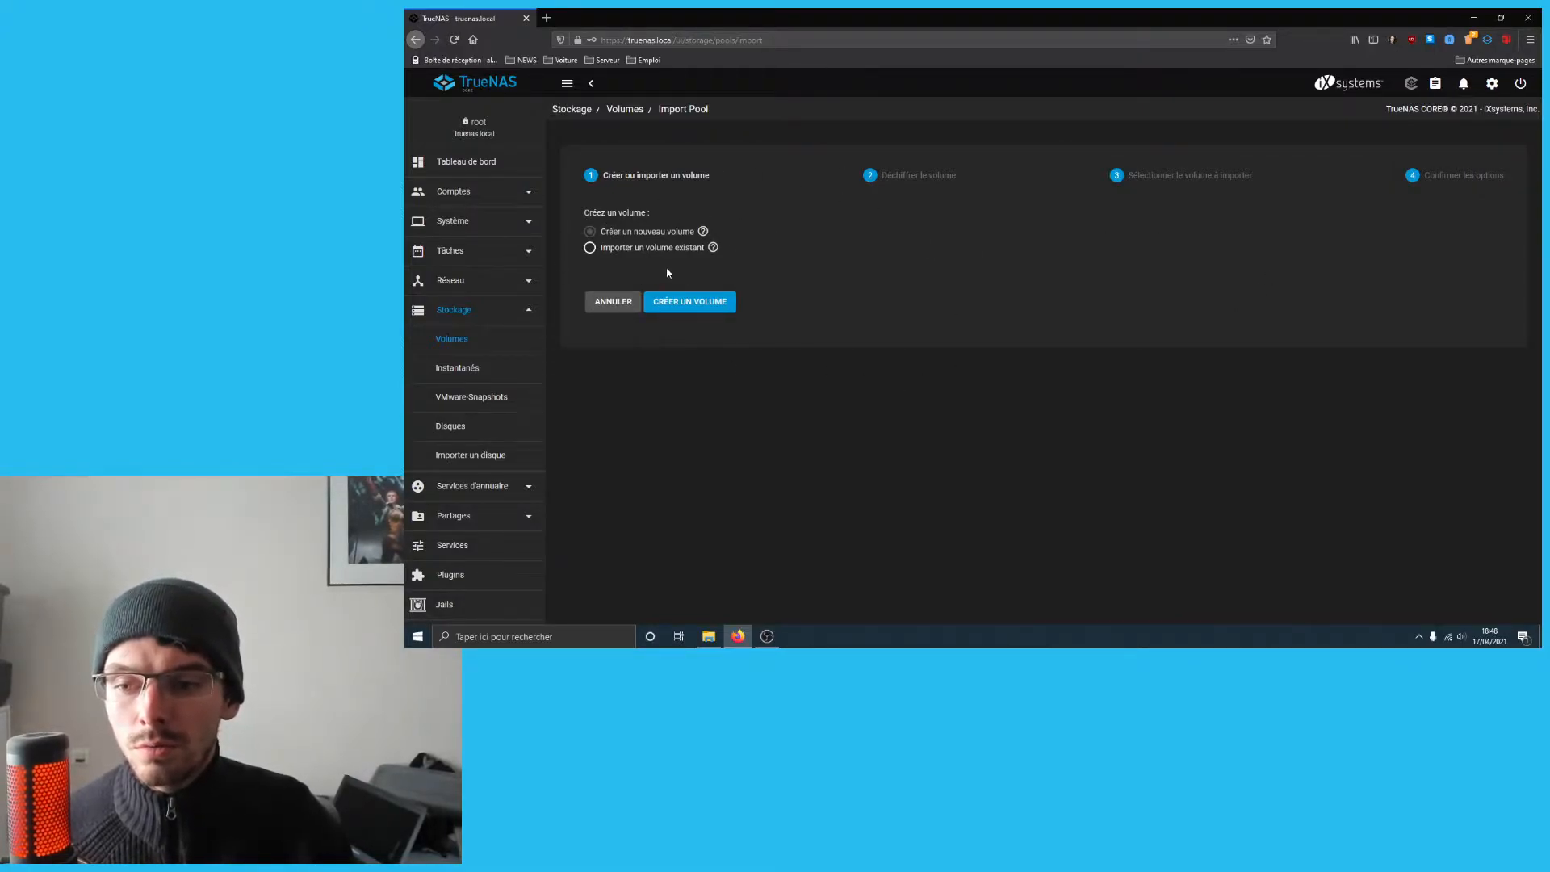
click(705, 303)
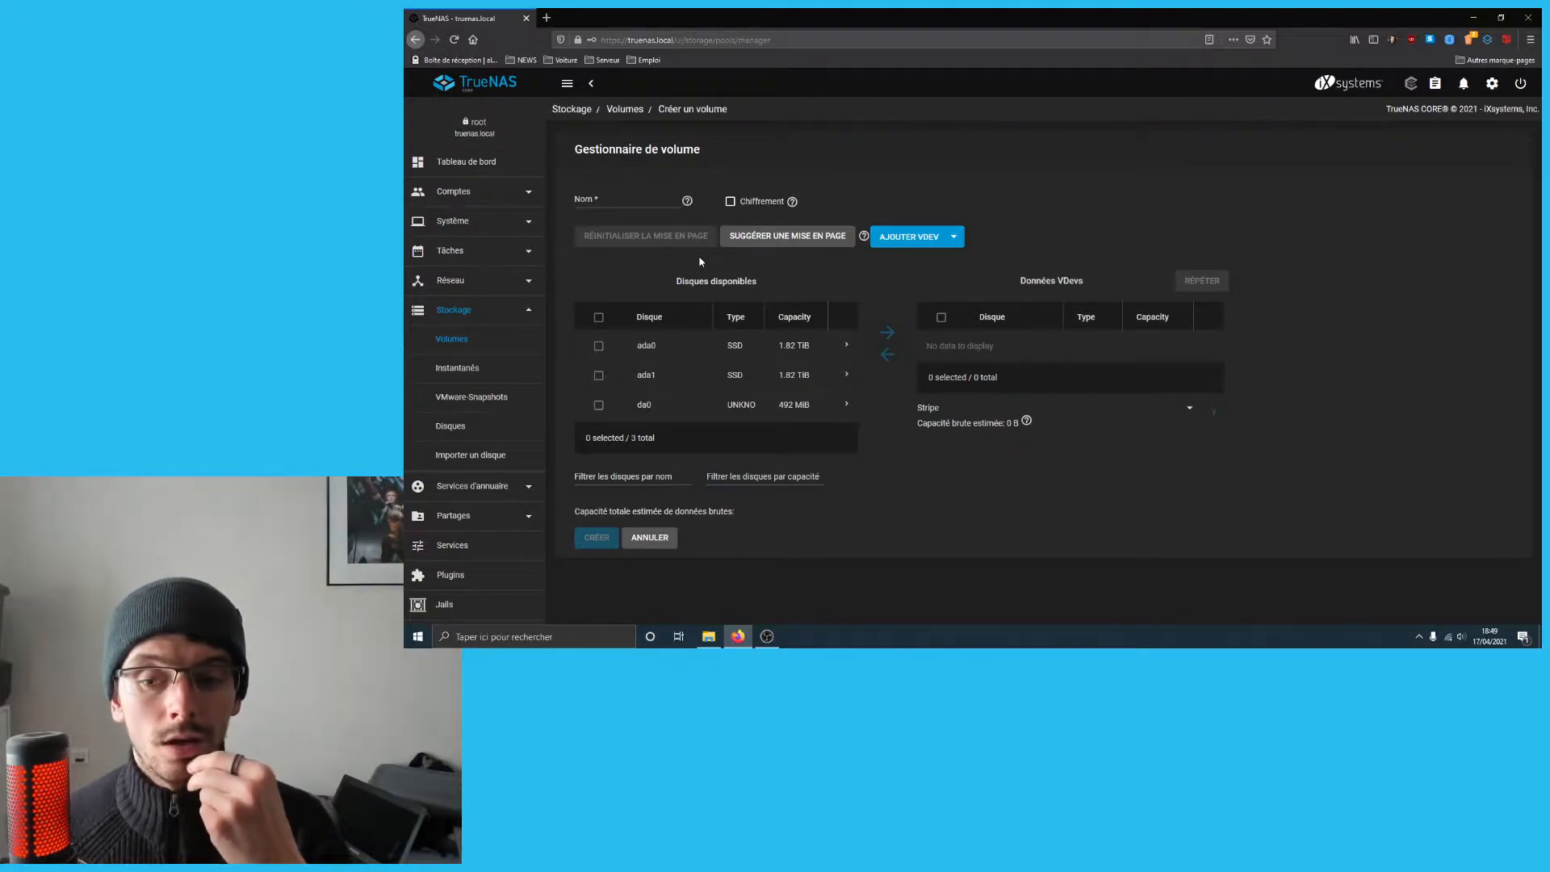
- Name the pool 'Stockage' and accept the suggested 1.82 TiB mirror of ada0 and ada1
click(640, 198)
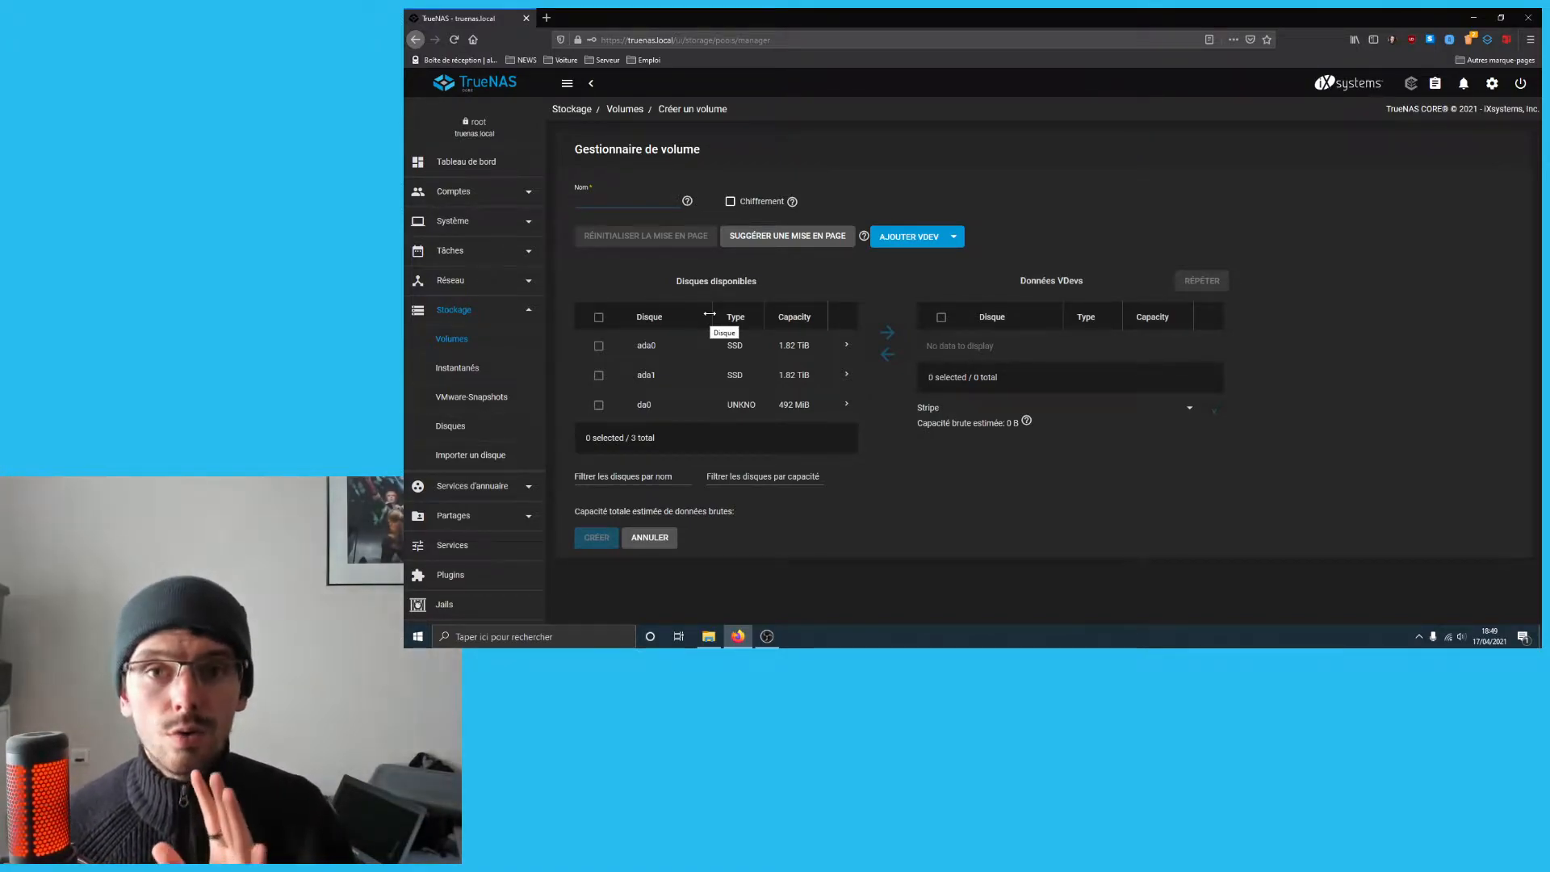
text(tockage)
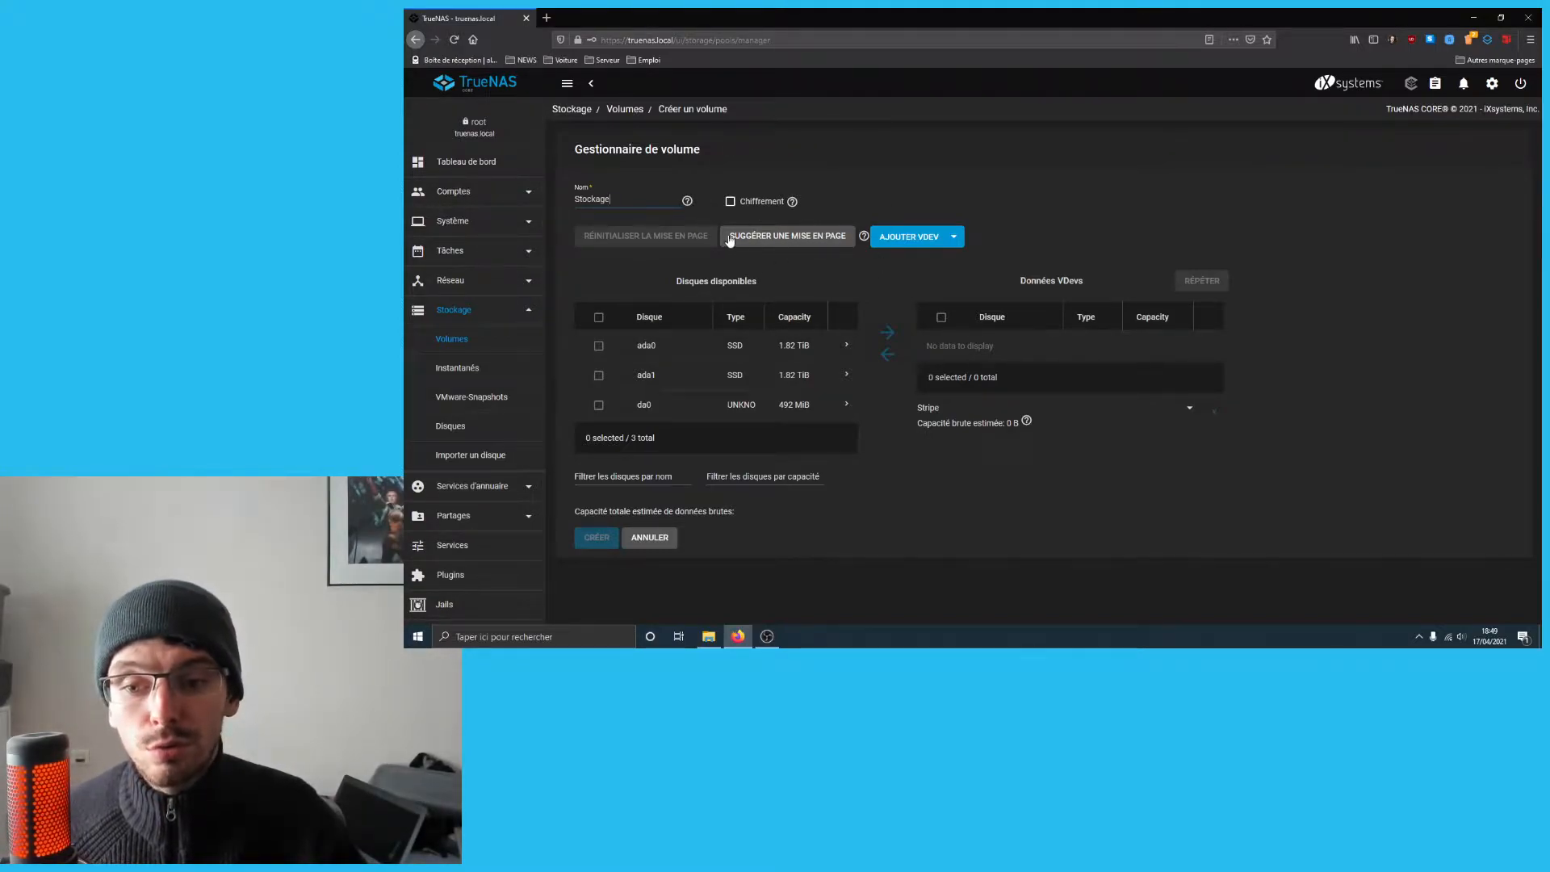
click(757, 240)
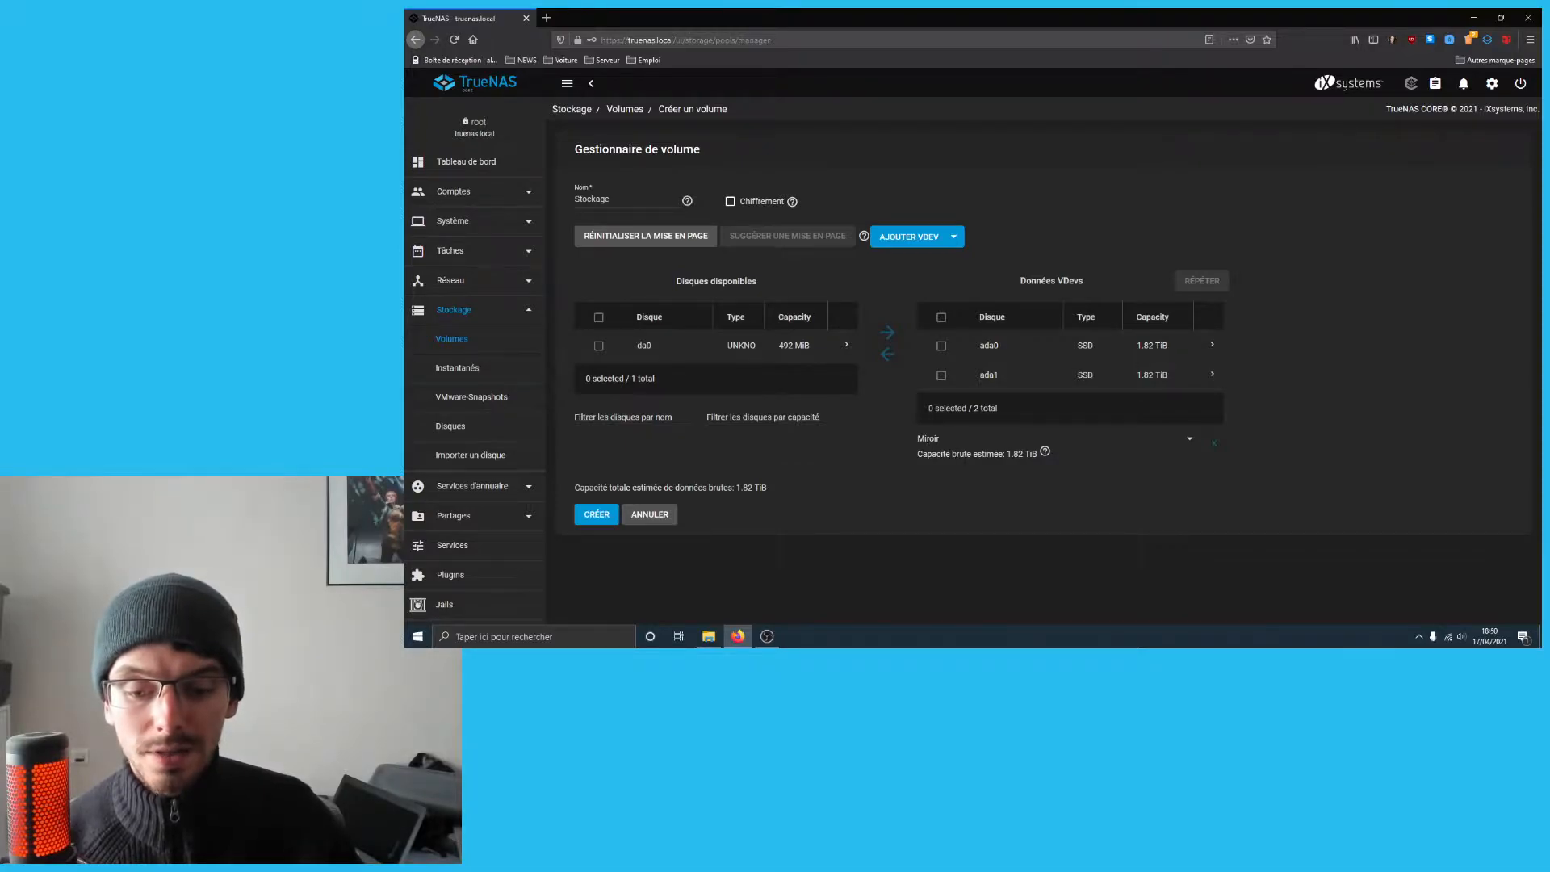
drag(1006, 453, 1019, 454)
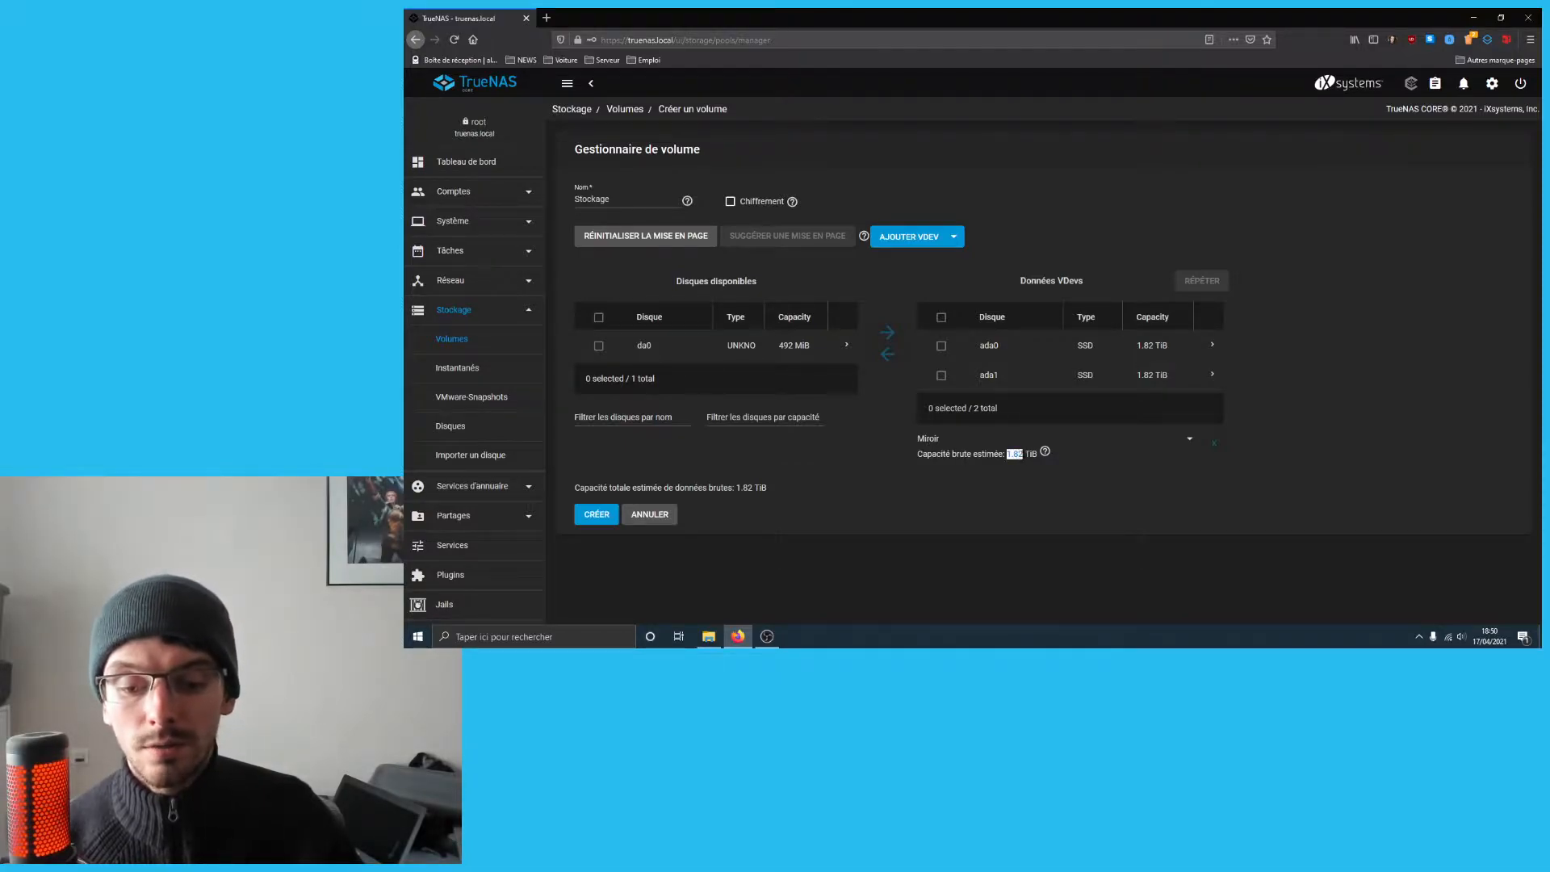
click(1023, 453)
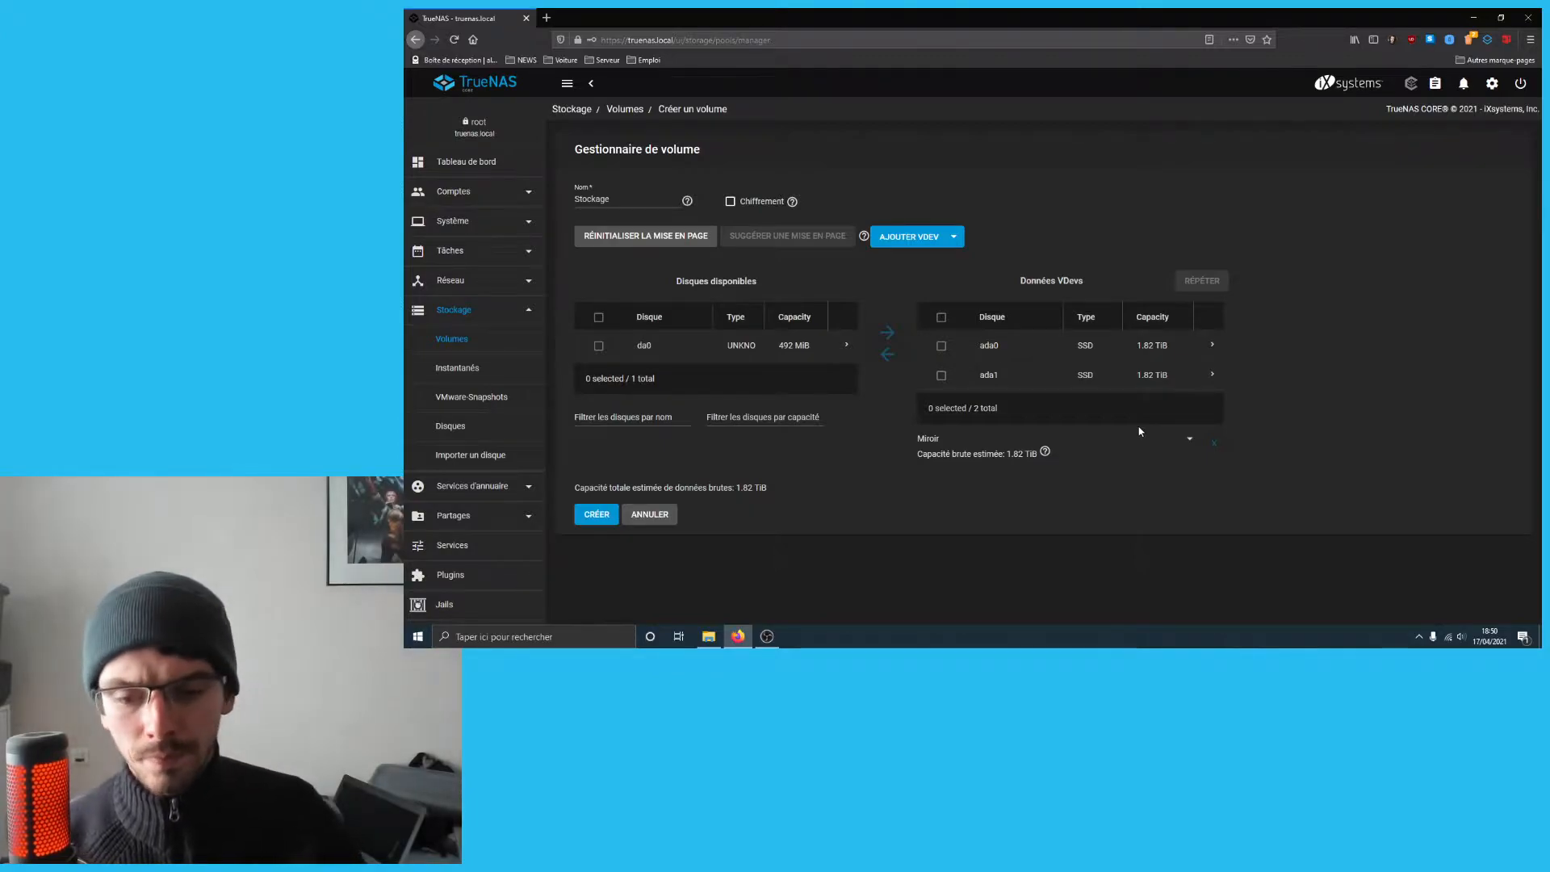
drag(1006, 453, 1022, 453)
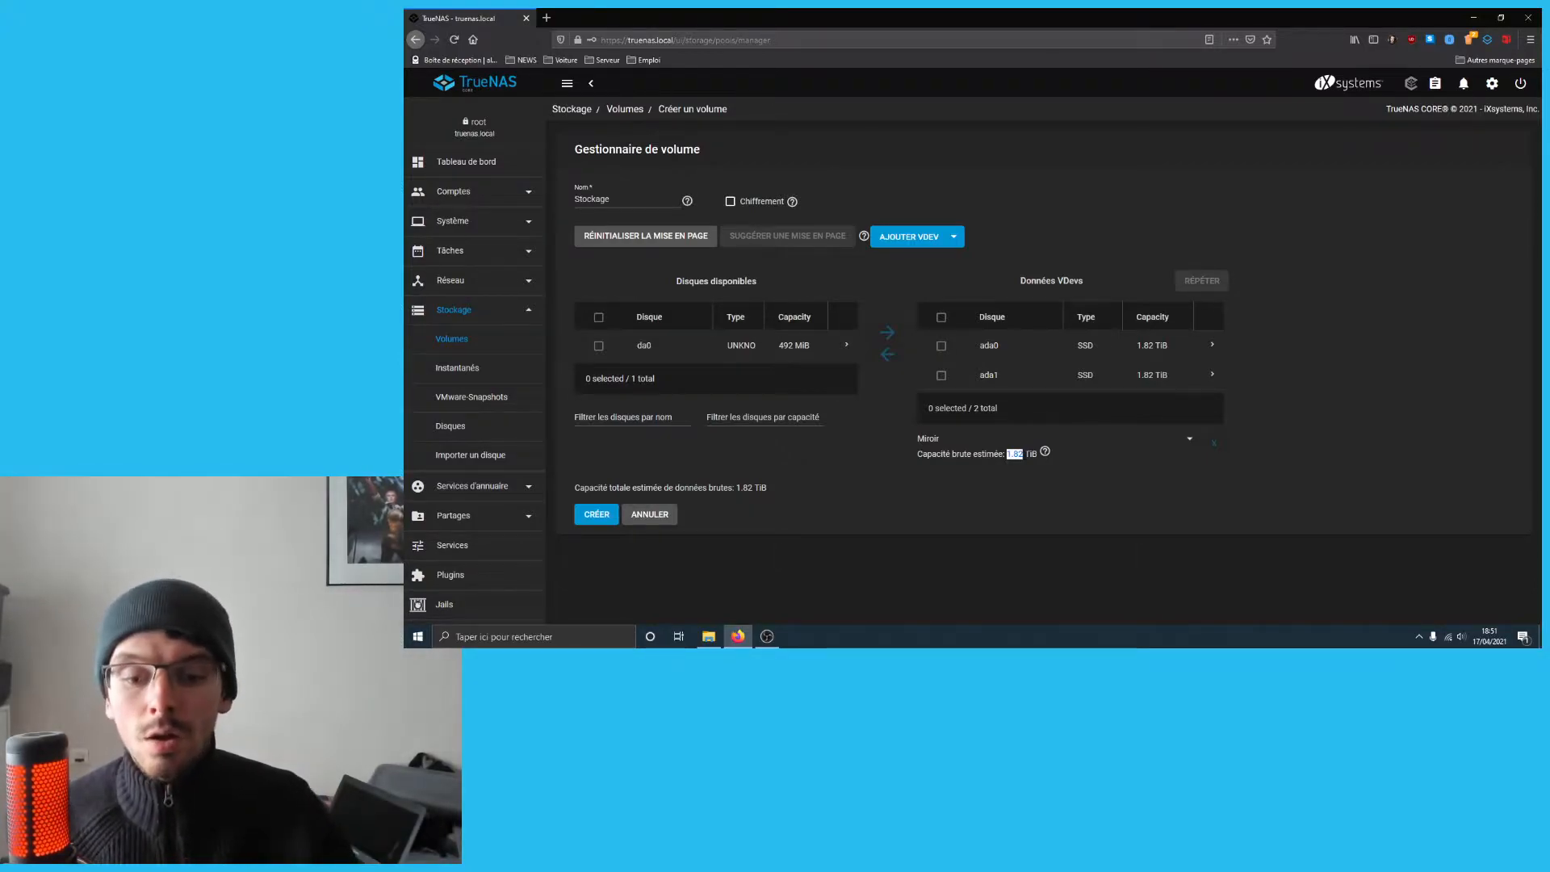
- Switch the data VDev from Miroir to a 3.63 TiB Stripe, forcing and confirming past the warning
click(1184, 441)
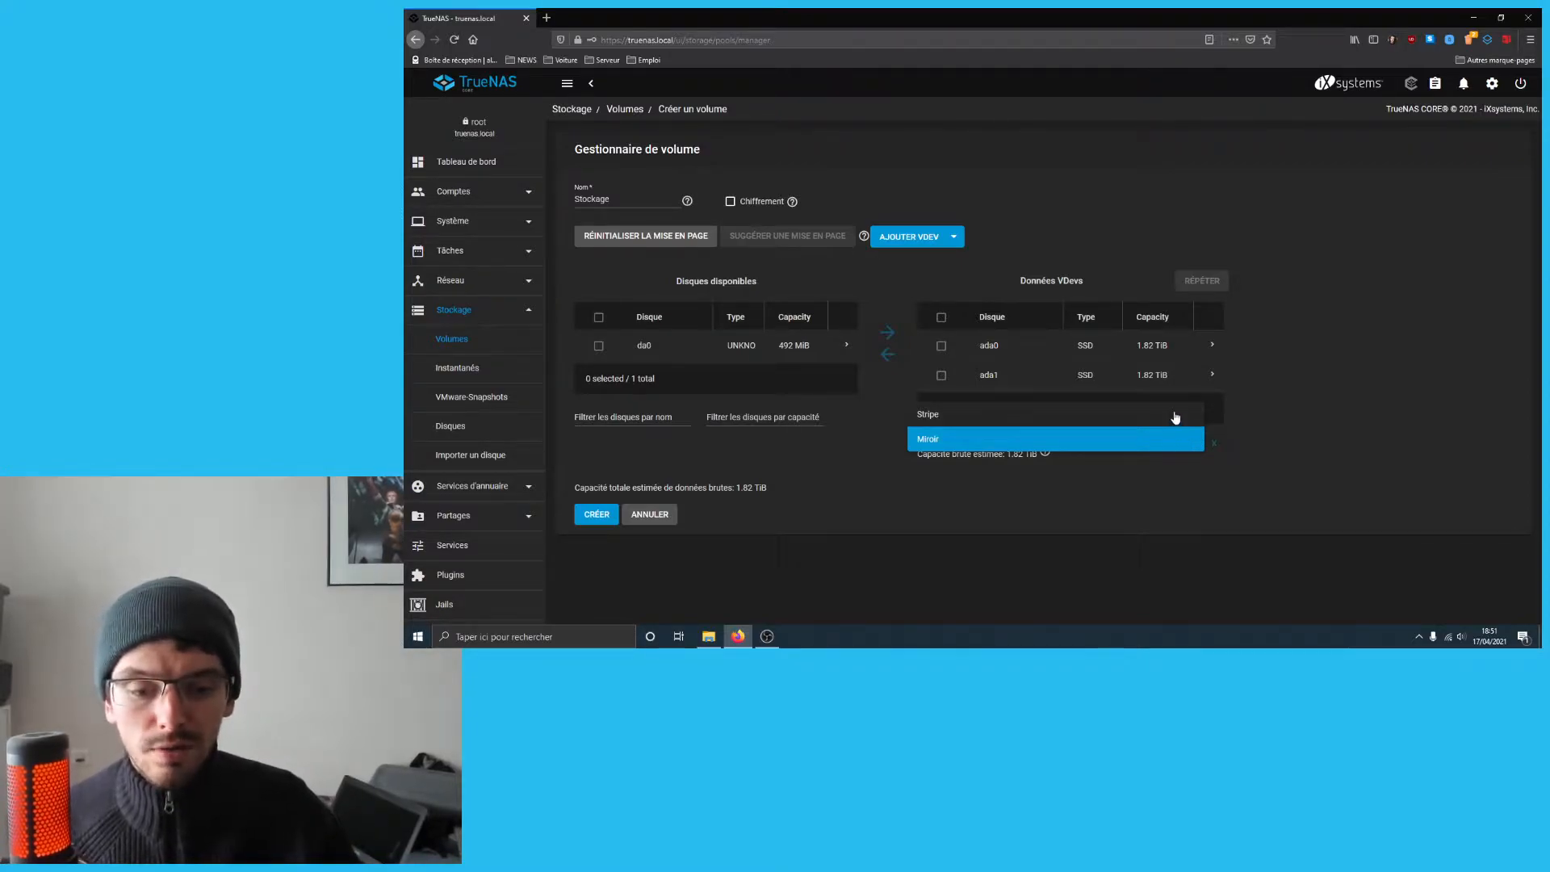
click(1175, 415)
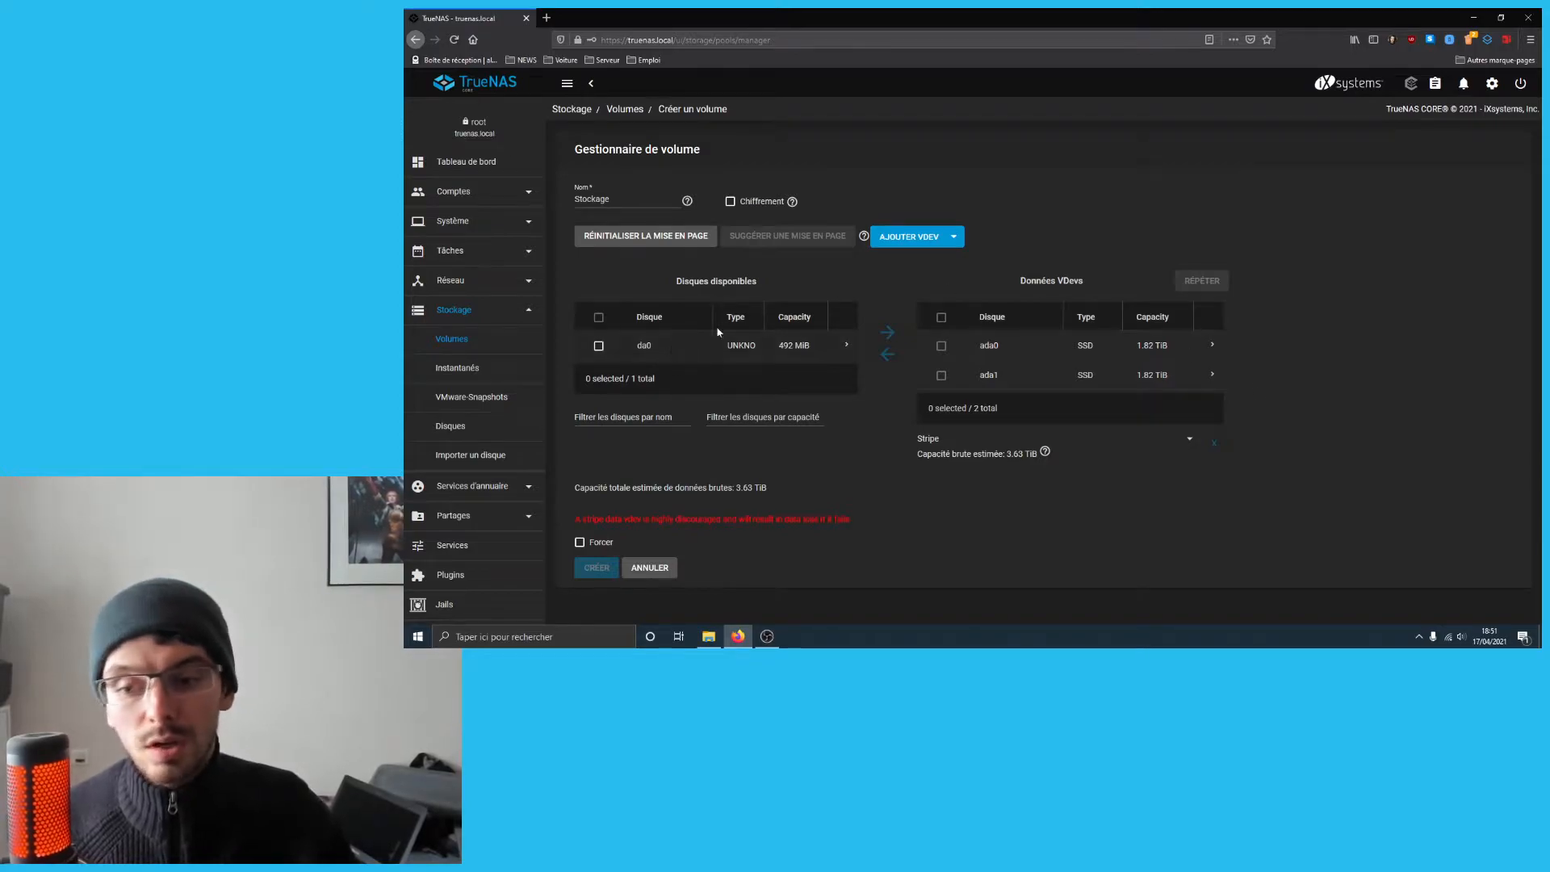
click(579, 542)
click(597, 568)
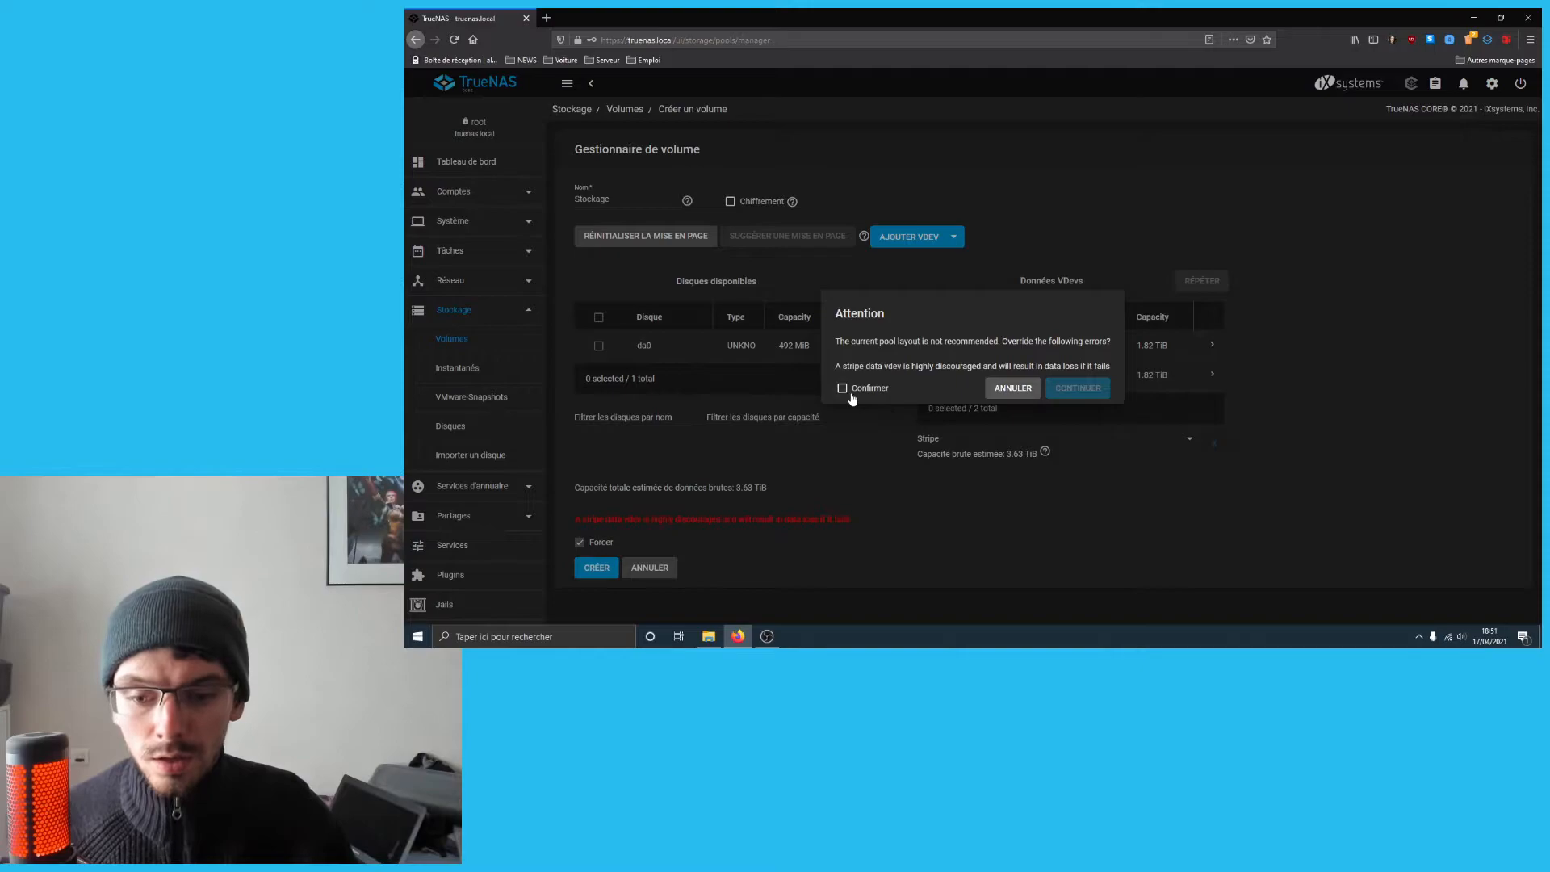
click(844, 389)
click(1081, 389)
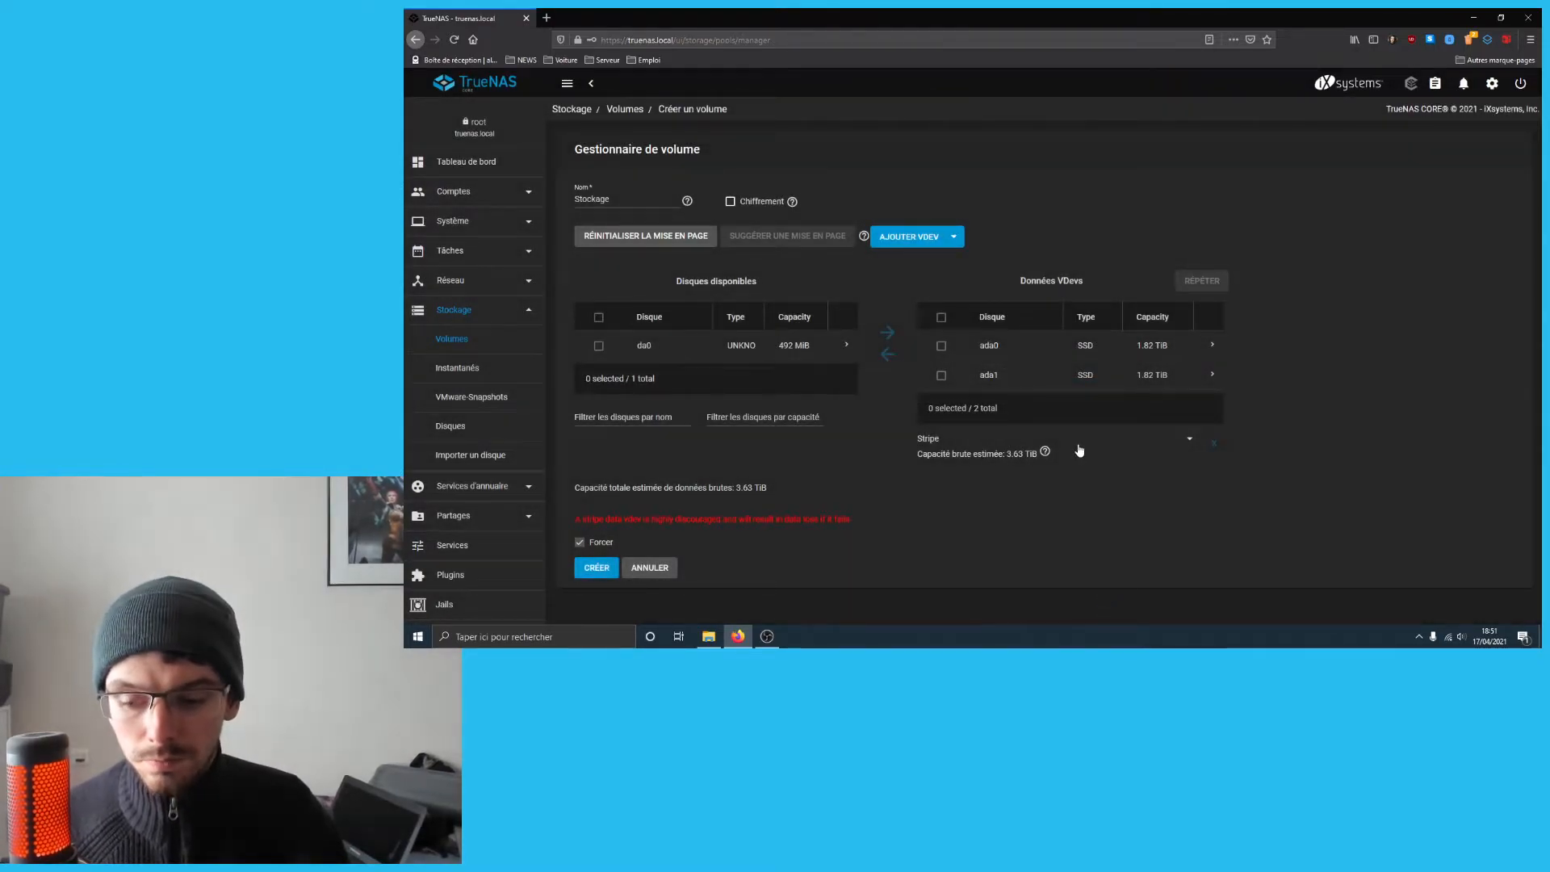
- Create the striped Stockage pool, confirming that all its disks will be erased
click(594, 568)
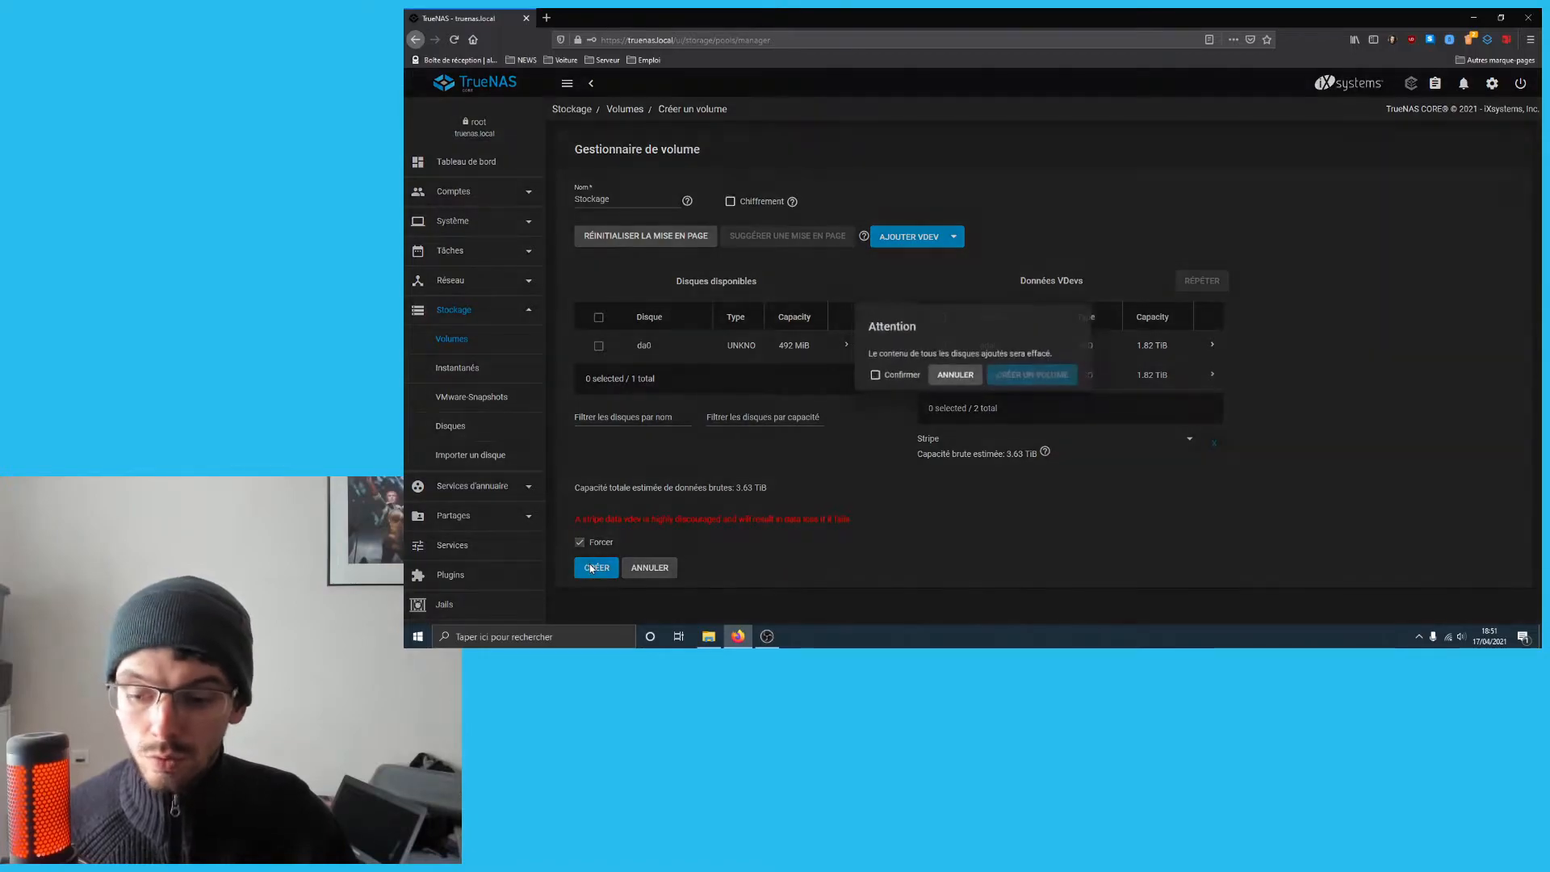
click(875, 376)
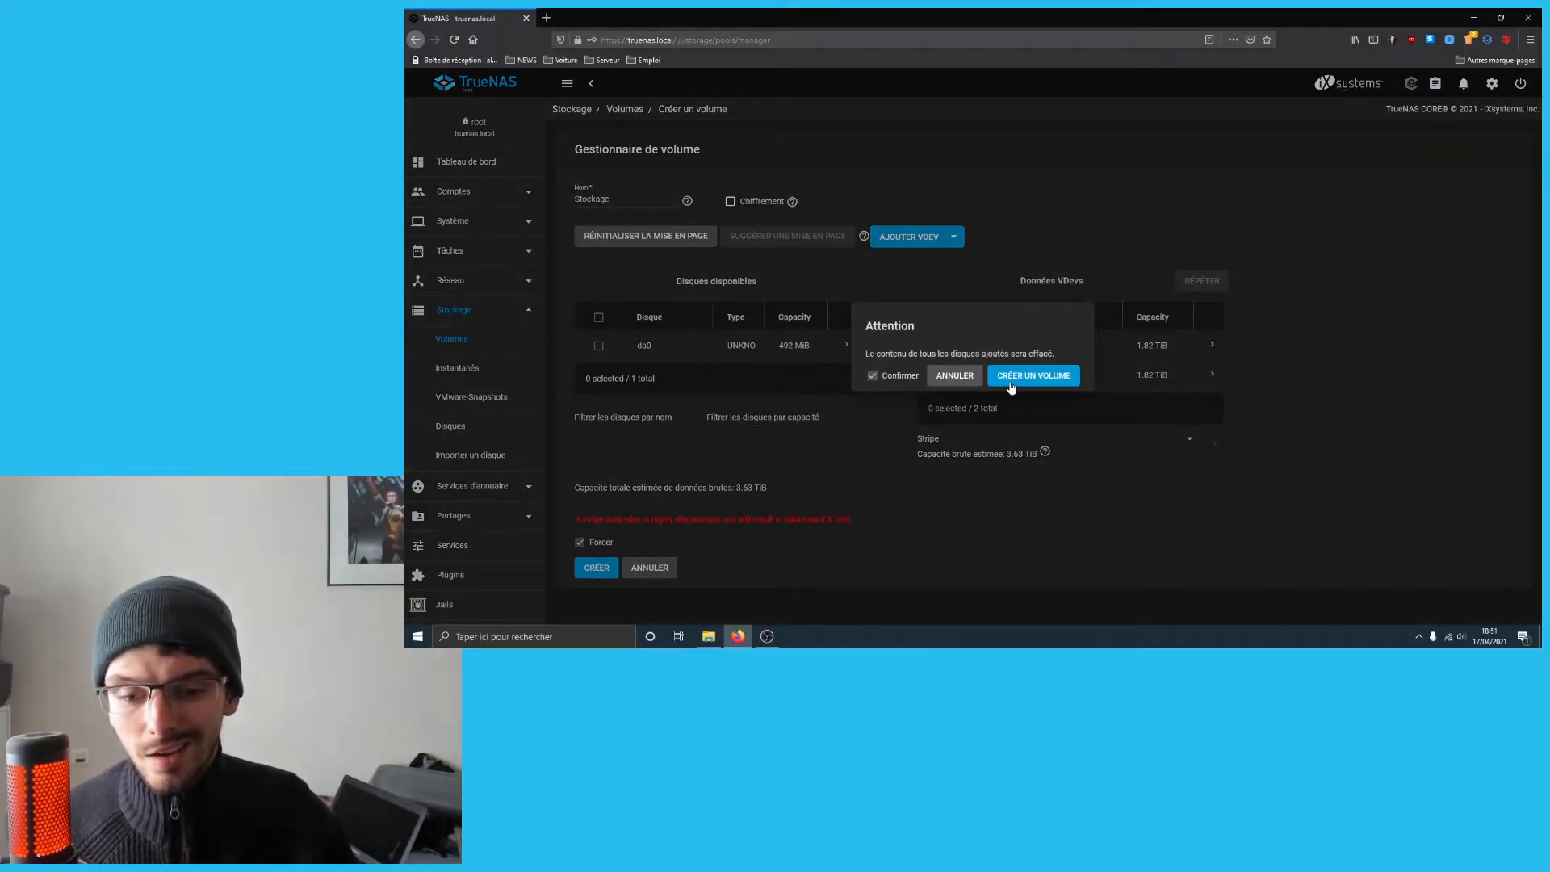
click(1011, 377)
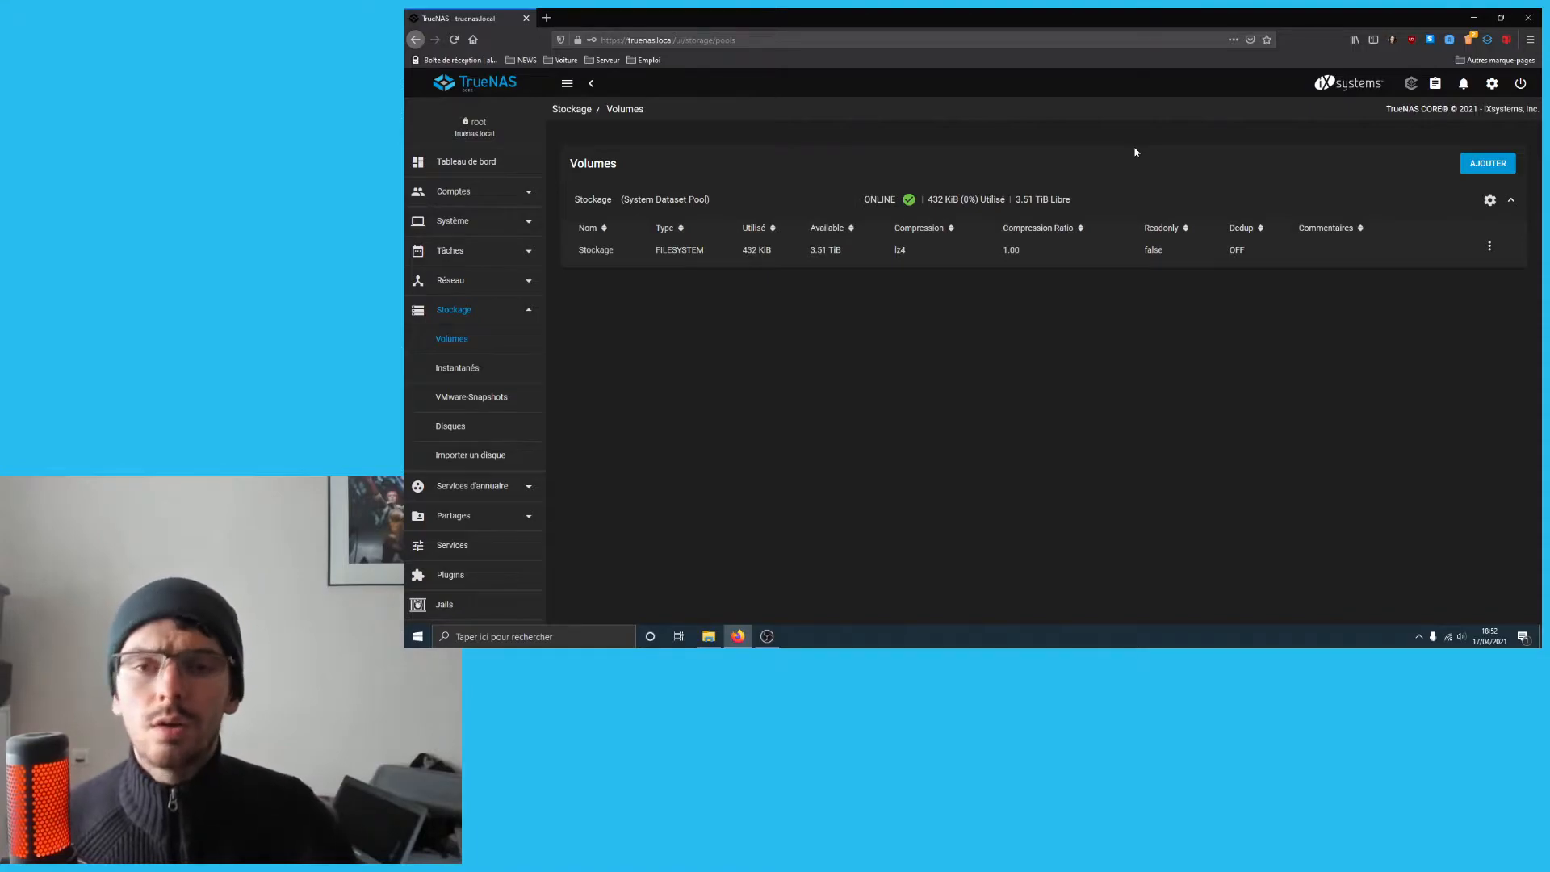
- In Comptes > Utilisateurs, add a user and enter their full name, letting the username auto-fill
click(492, 196)
click(467, 249)
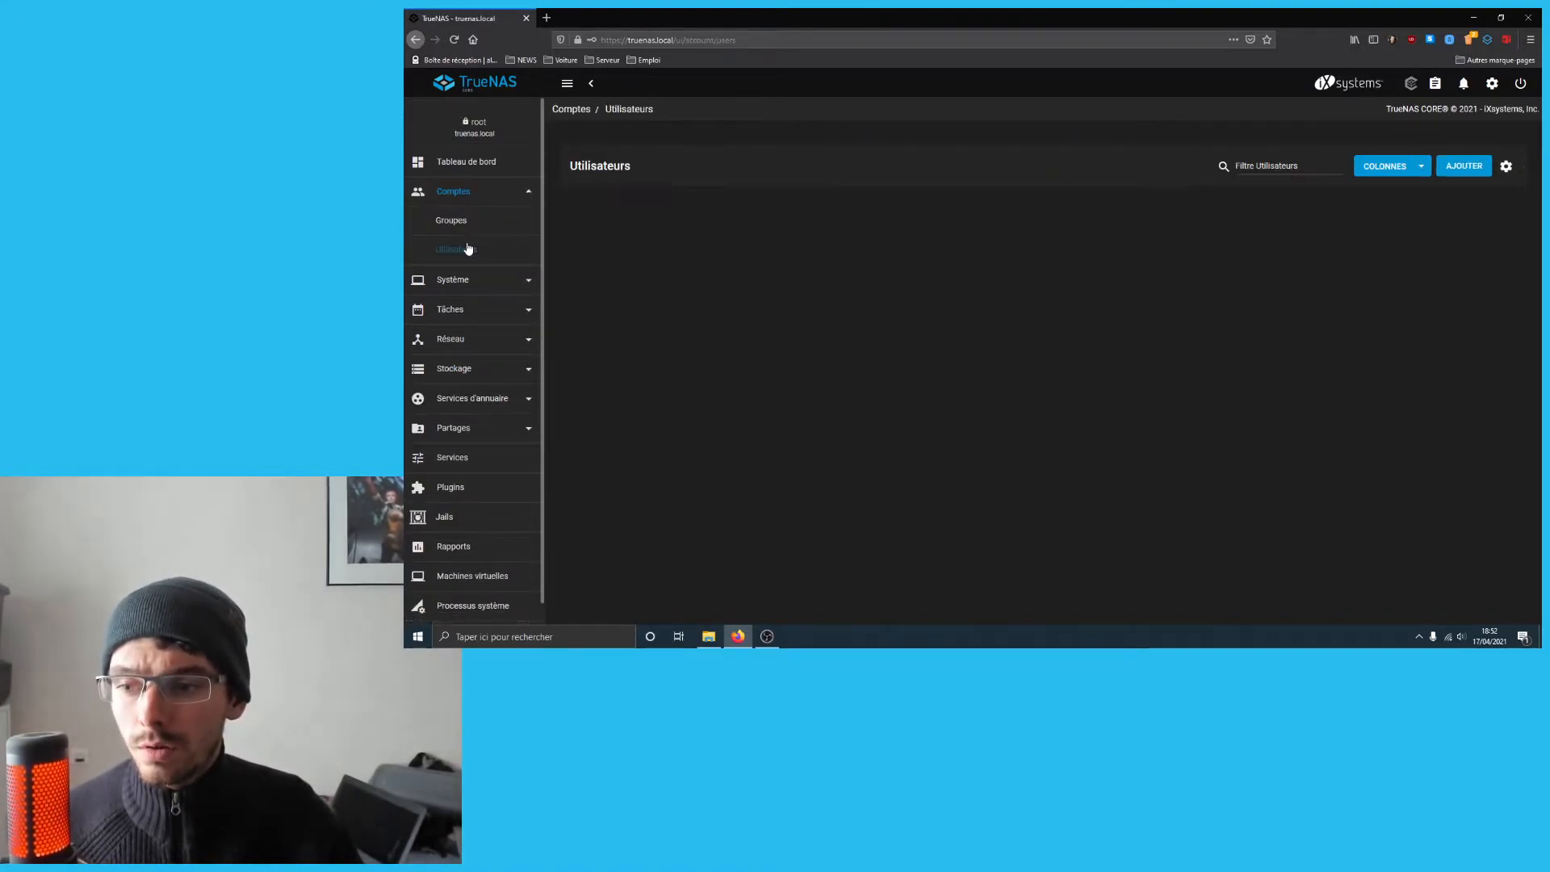
click(1465, 168)
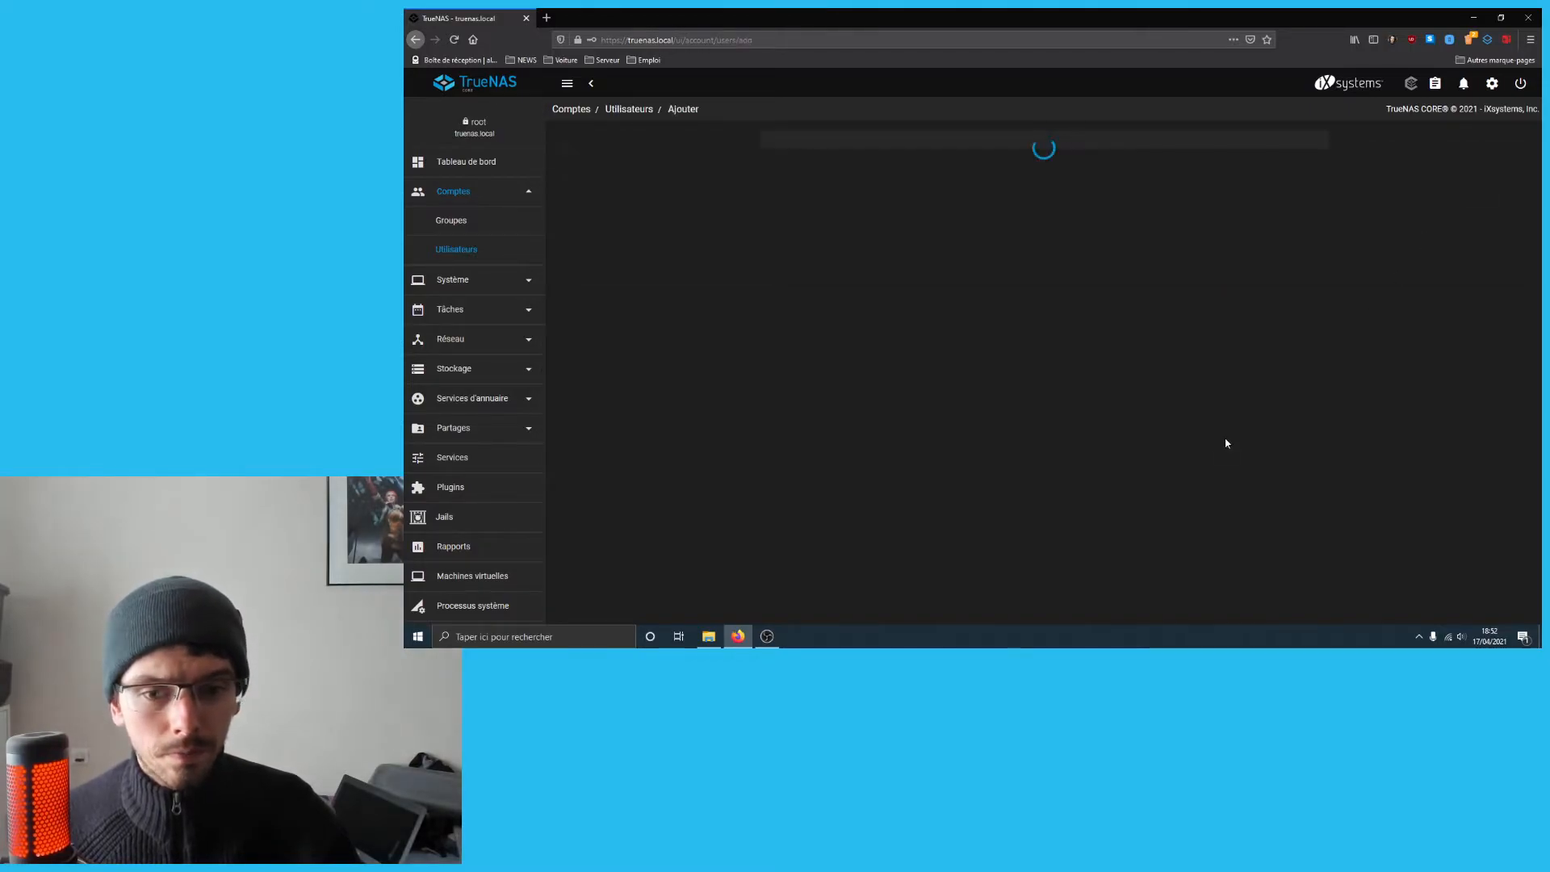
click(930, 171)
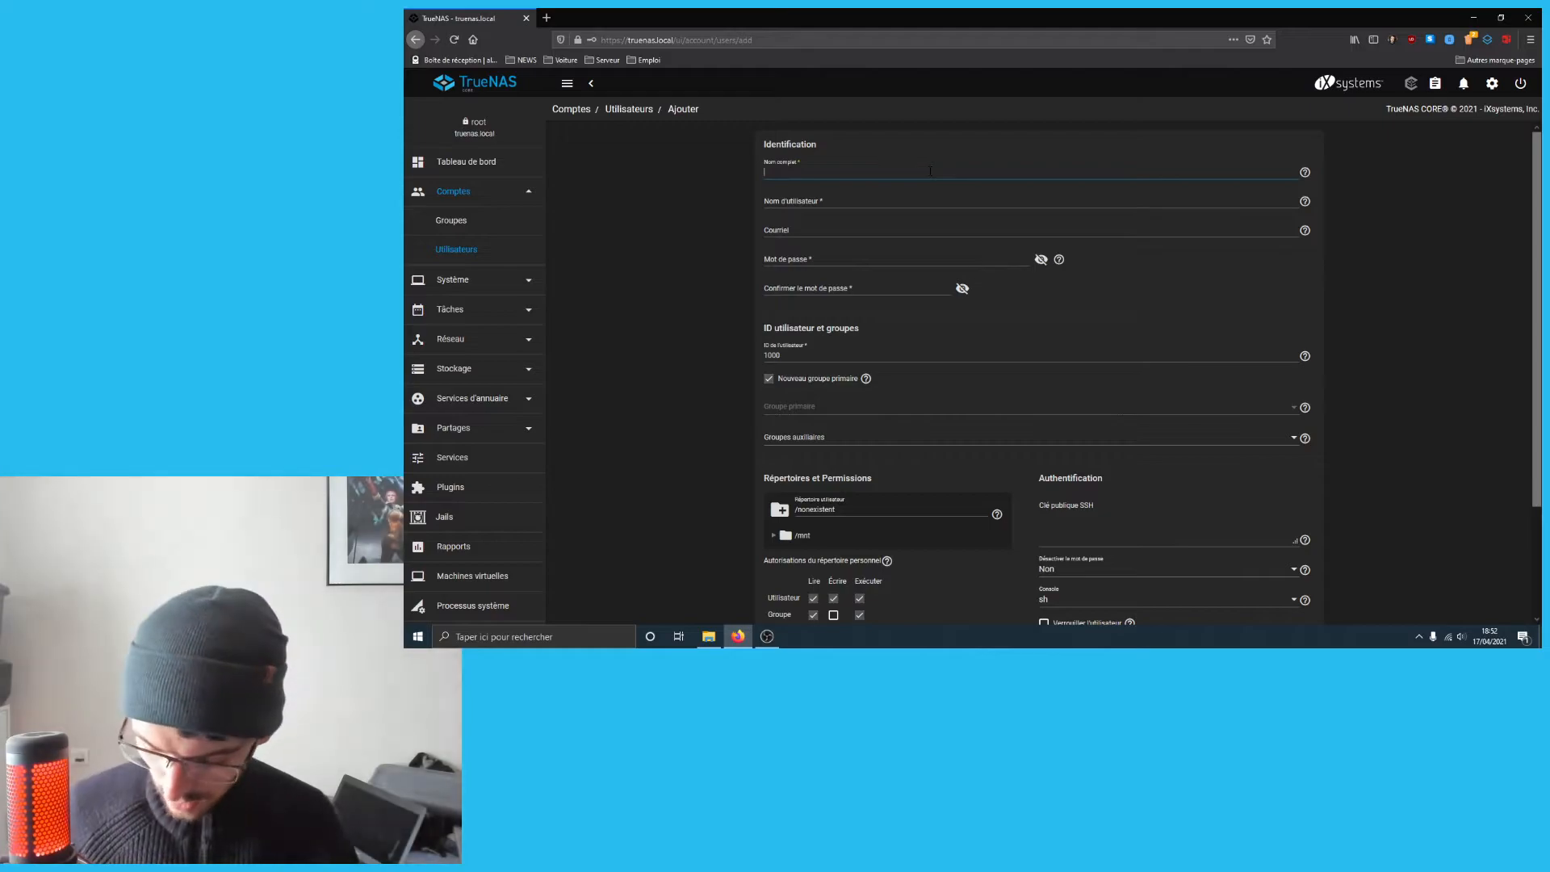
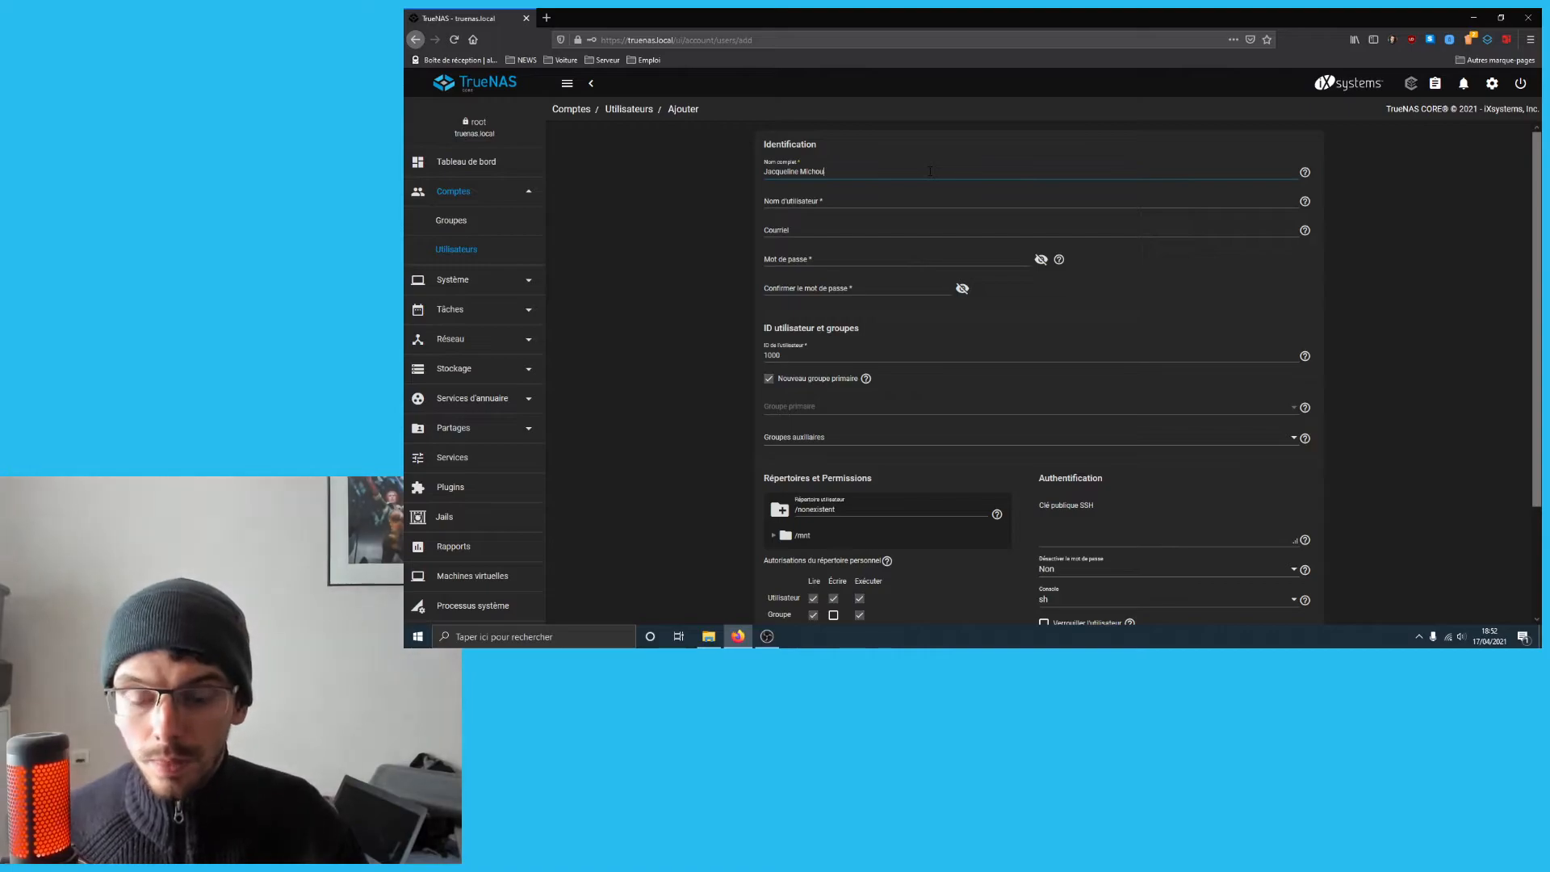
click(939, 204)
key(Tab)
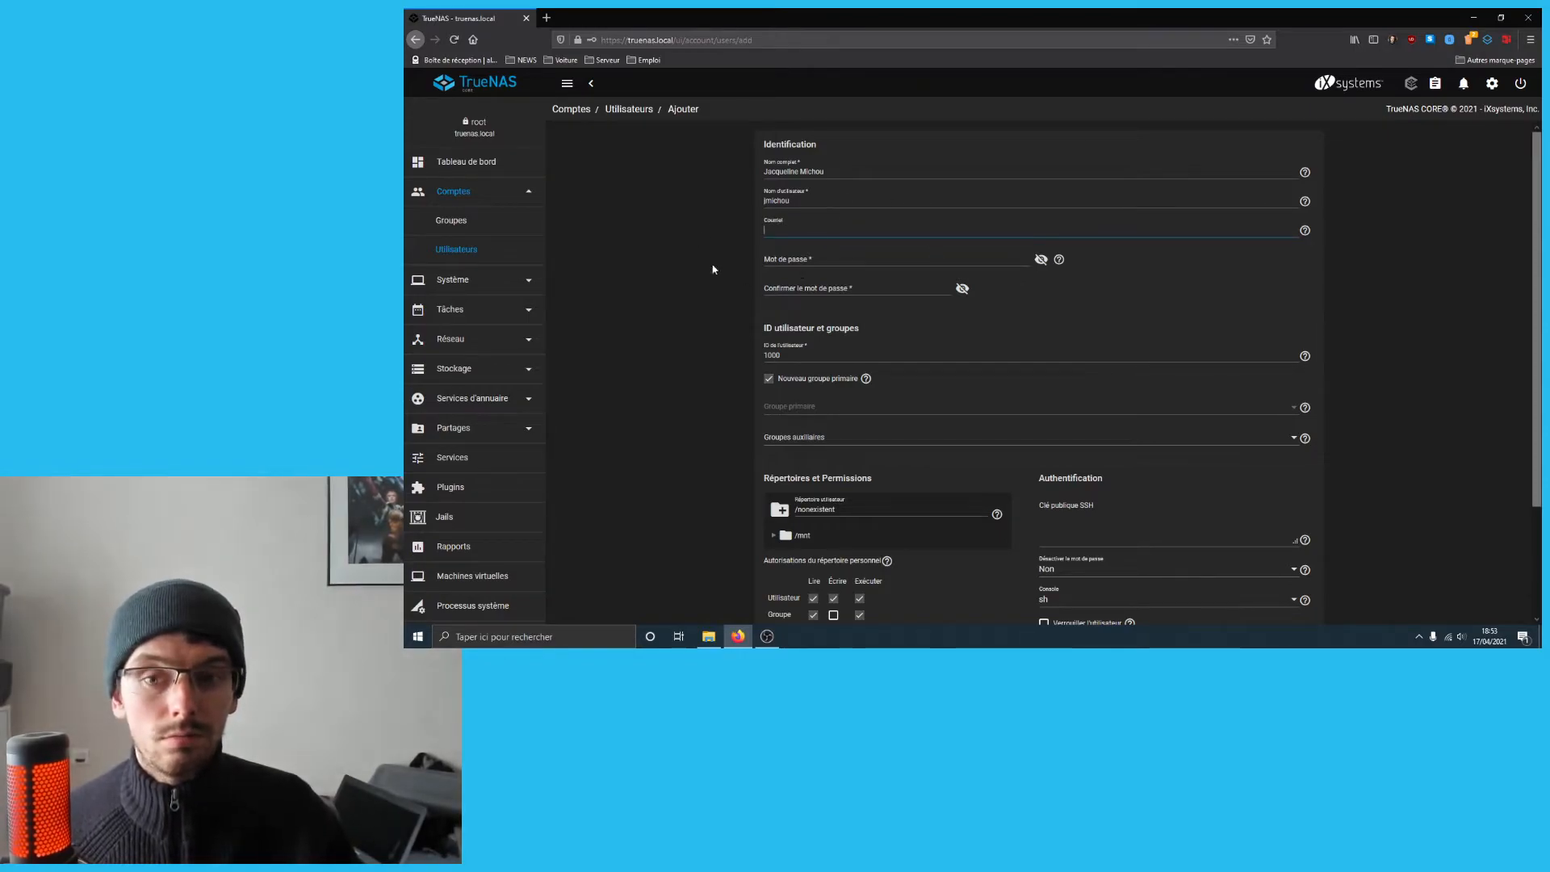
- Enter and confirm the user's password, then set the home directory to /mnt/Stockage
click(814, 273)
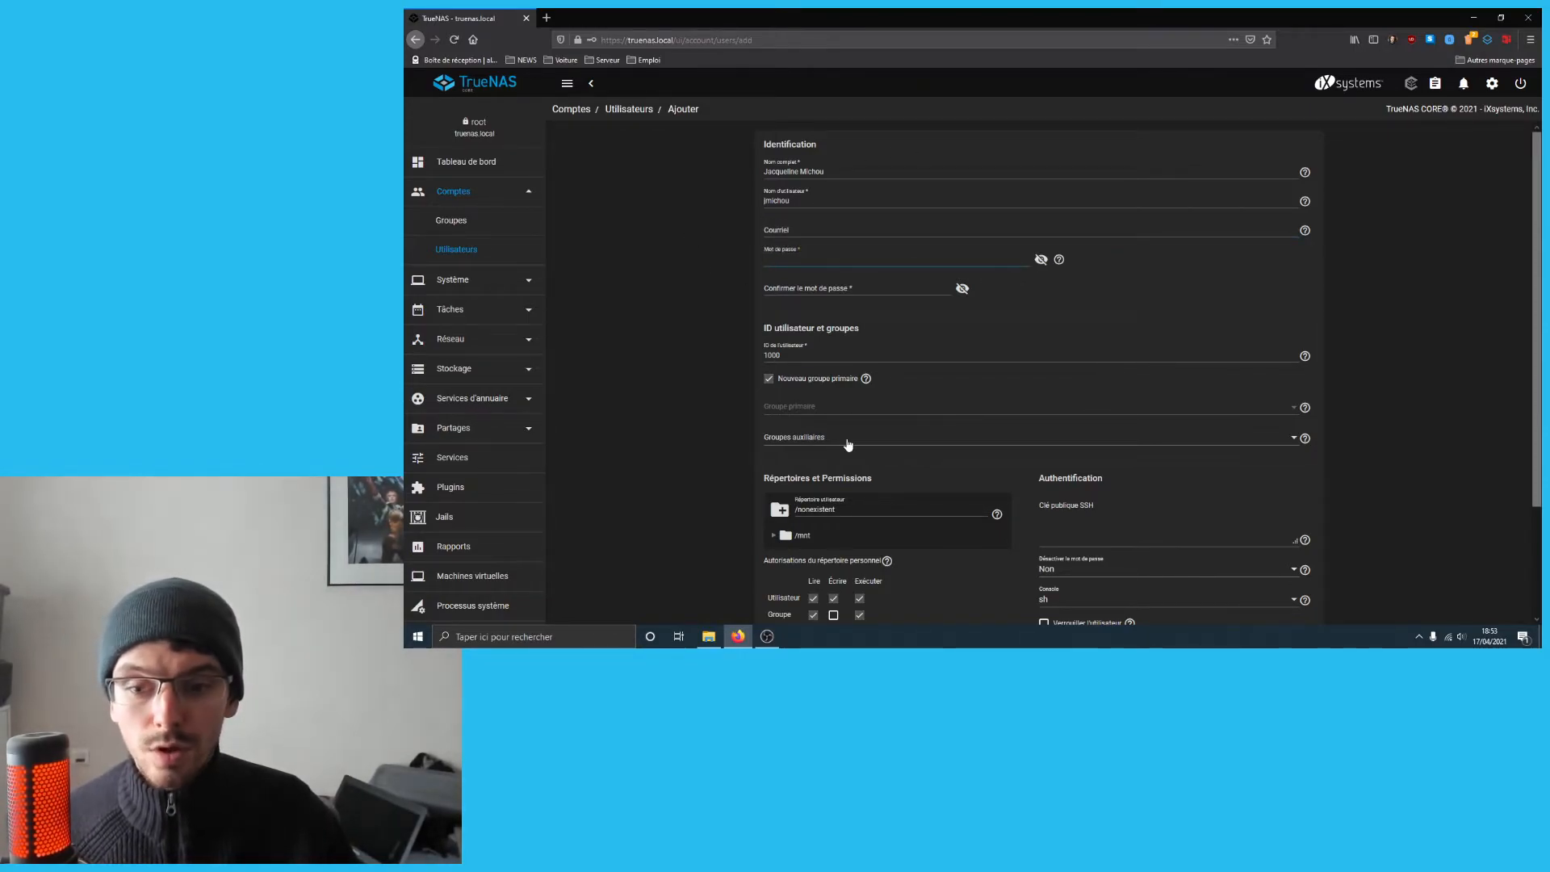
text(••••)
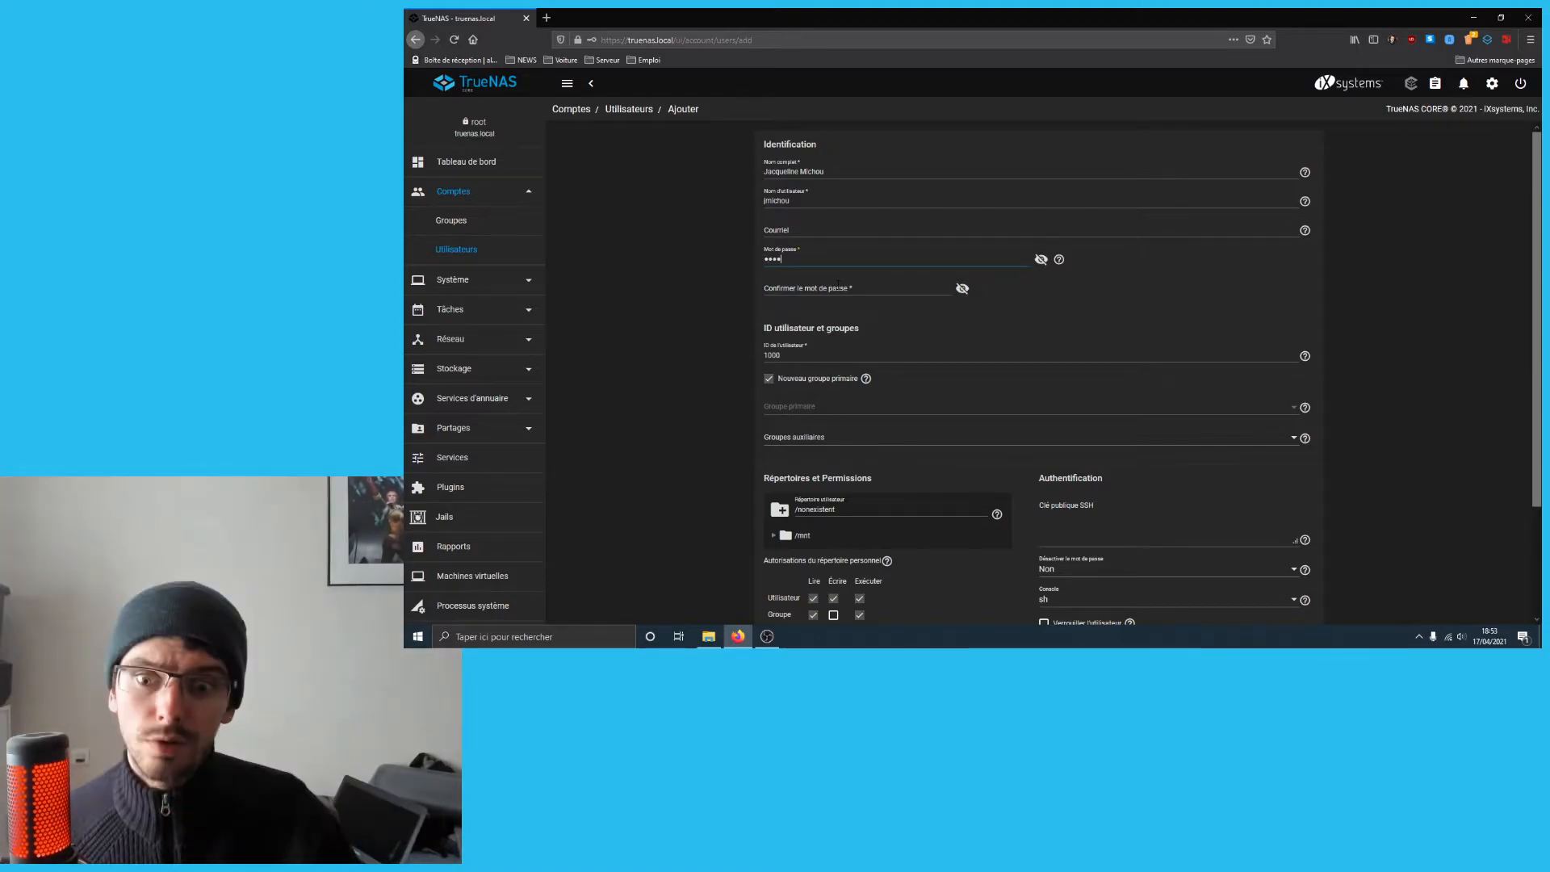
click(838, 284)
text(••••)
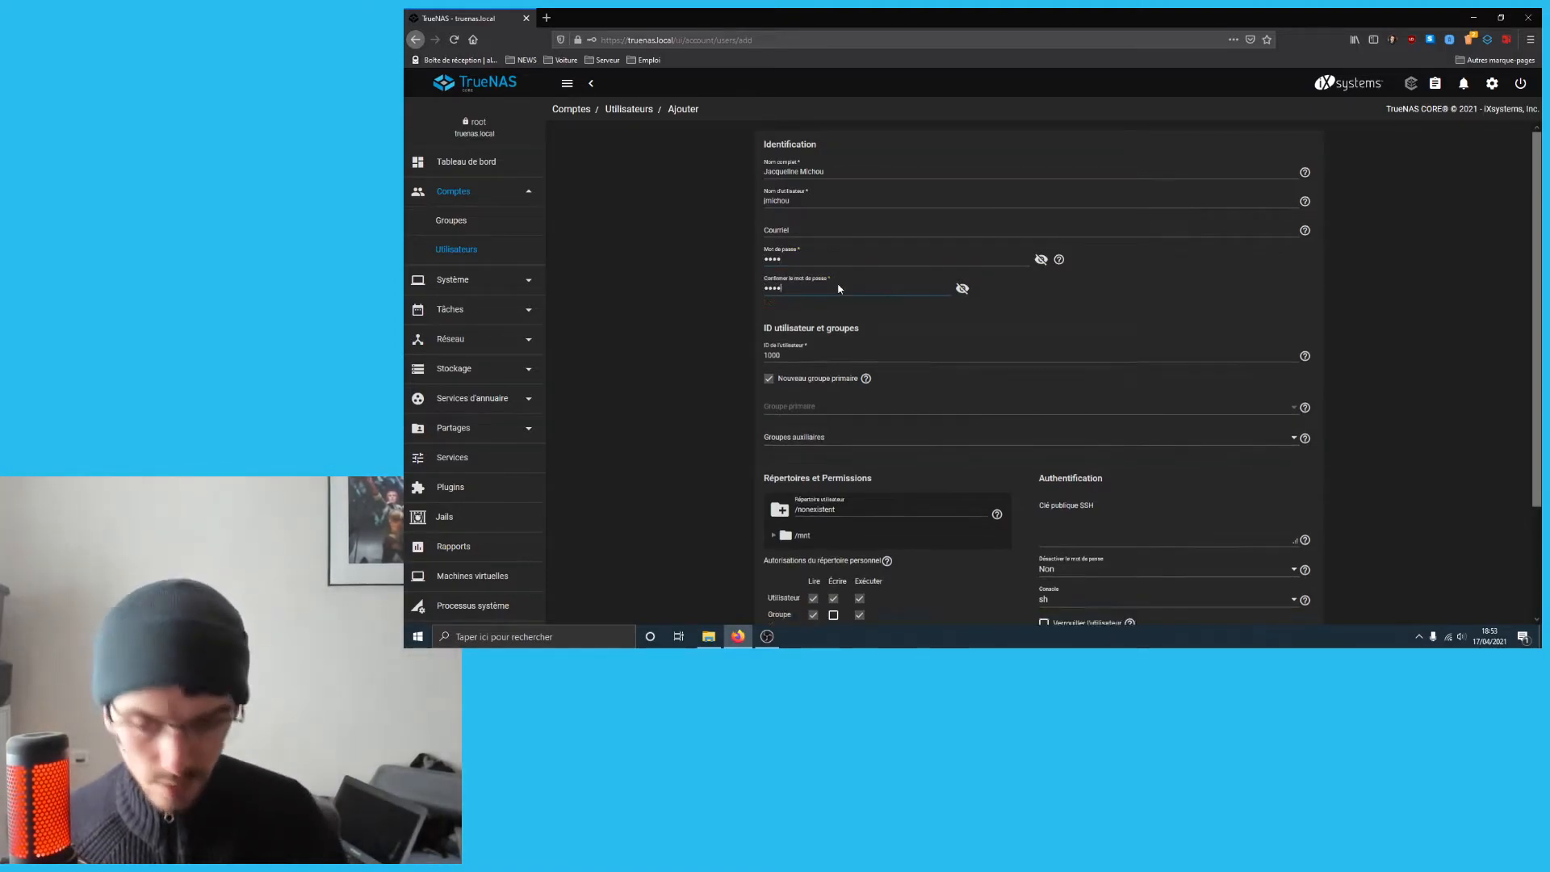
scroll(871, 352, down, 3)
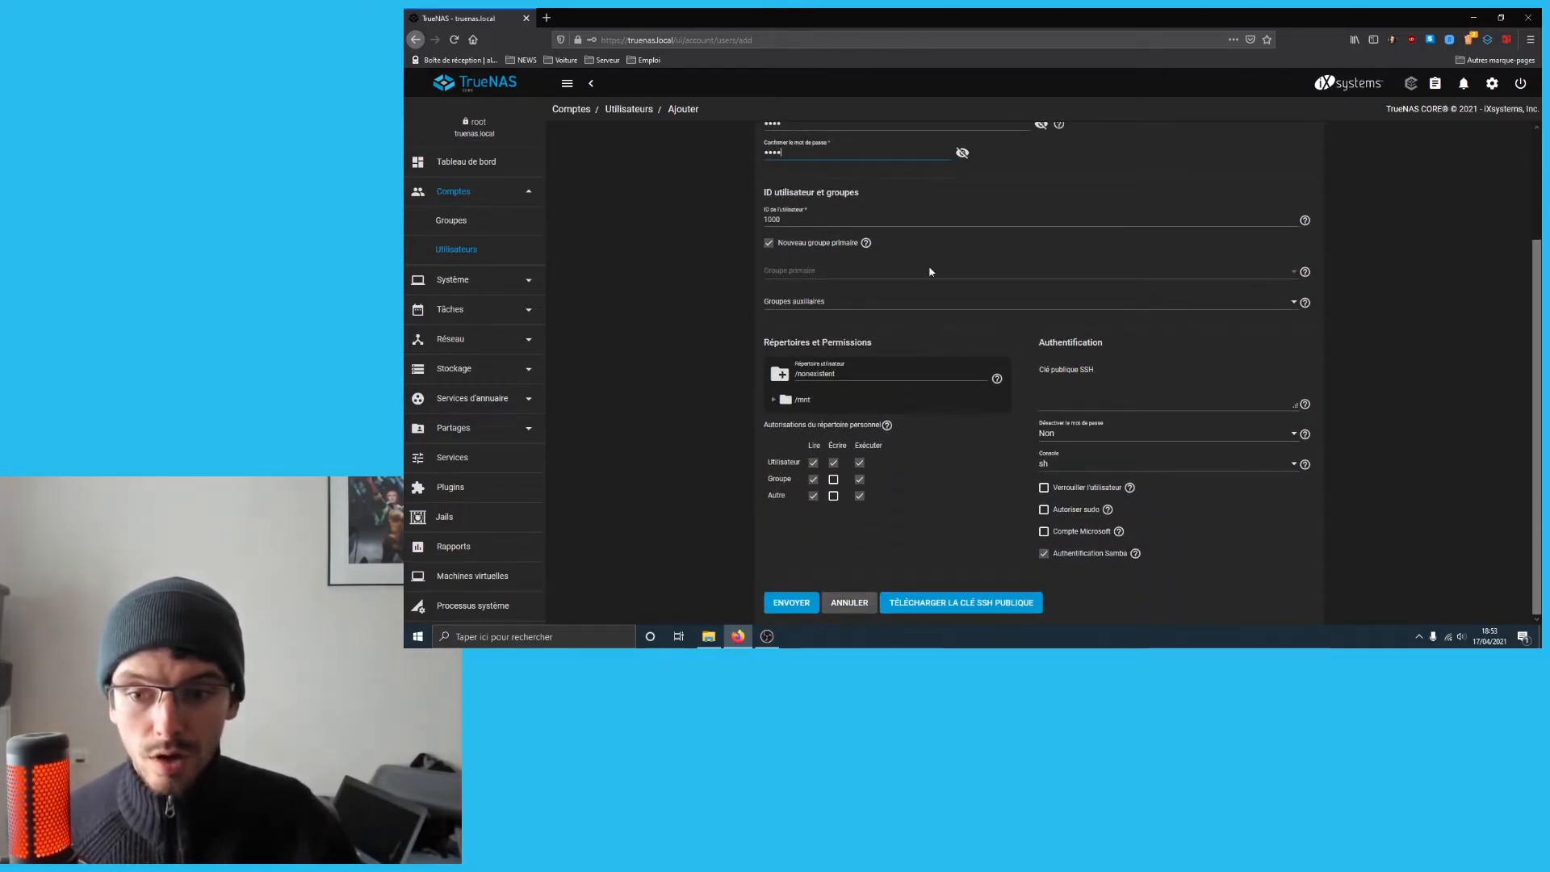
click(774, 400)
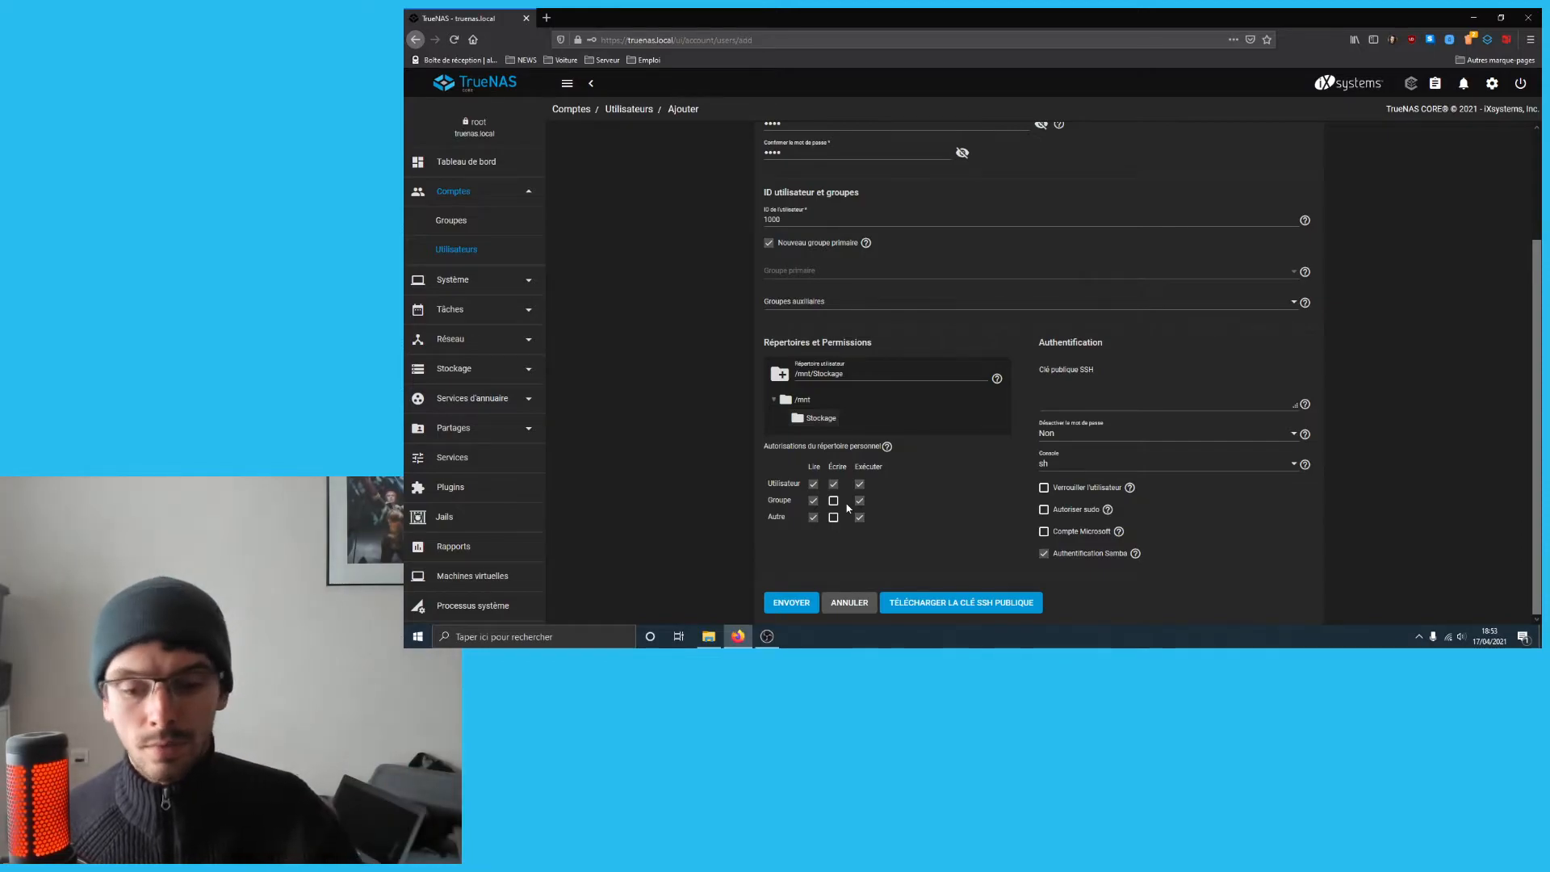
- Tick the Microsoft account option and submit the new user with home under /mnt/Stockage
click(1045, 533)
scroll(1001, 475, up, 3)
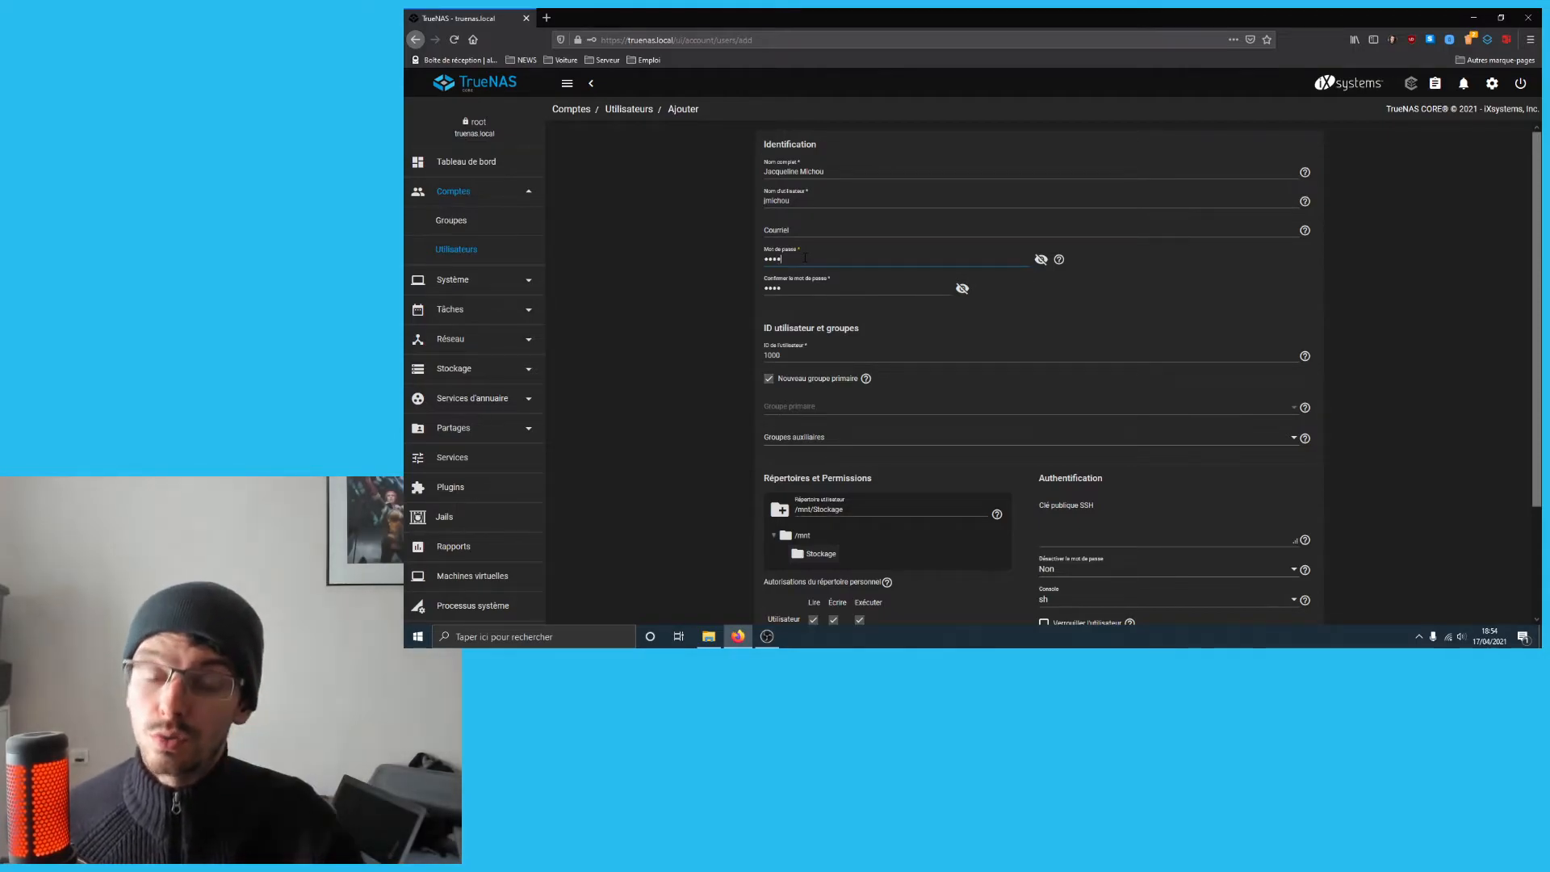
scroll(1143, 480, down, 3)
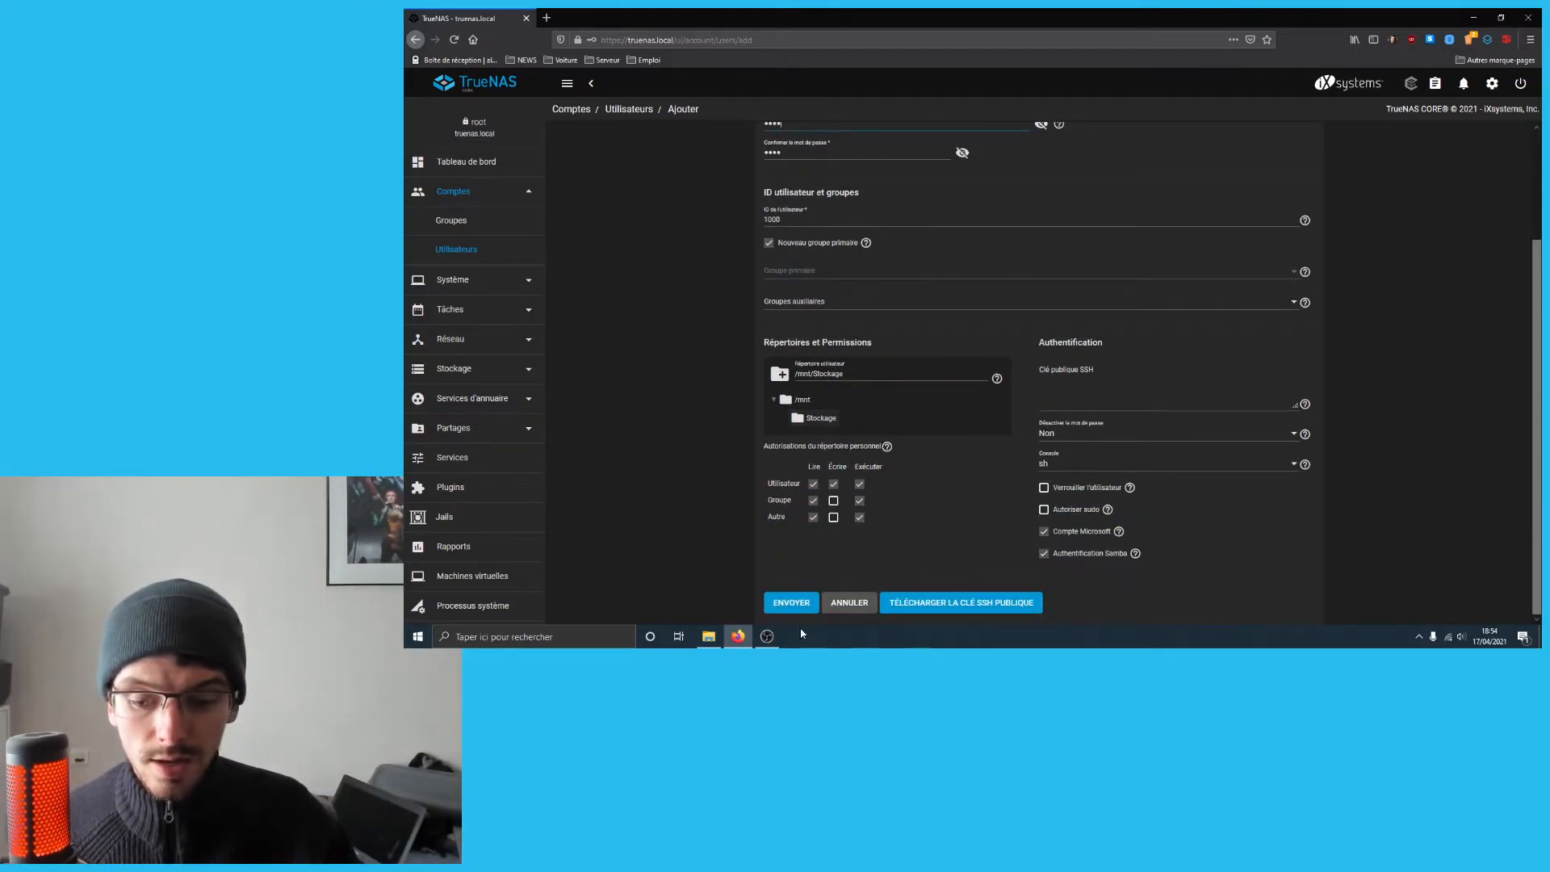
click(801, 604)
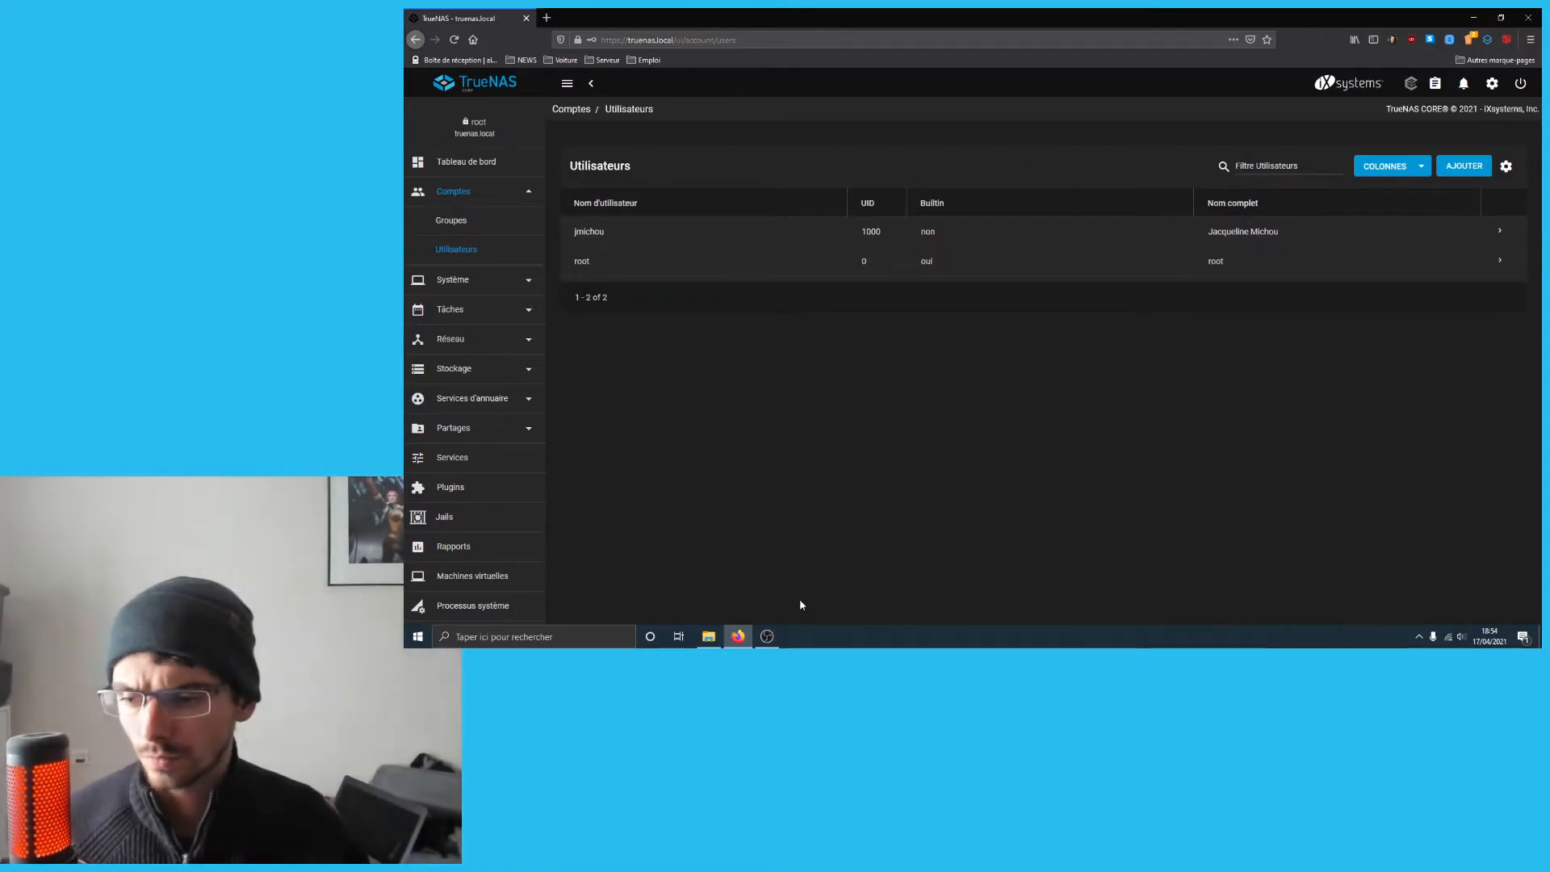
- Once the user is saved, expand the Partages section in the sidebar
click(462, 436)
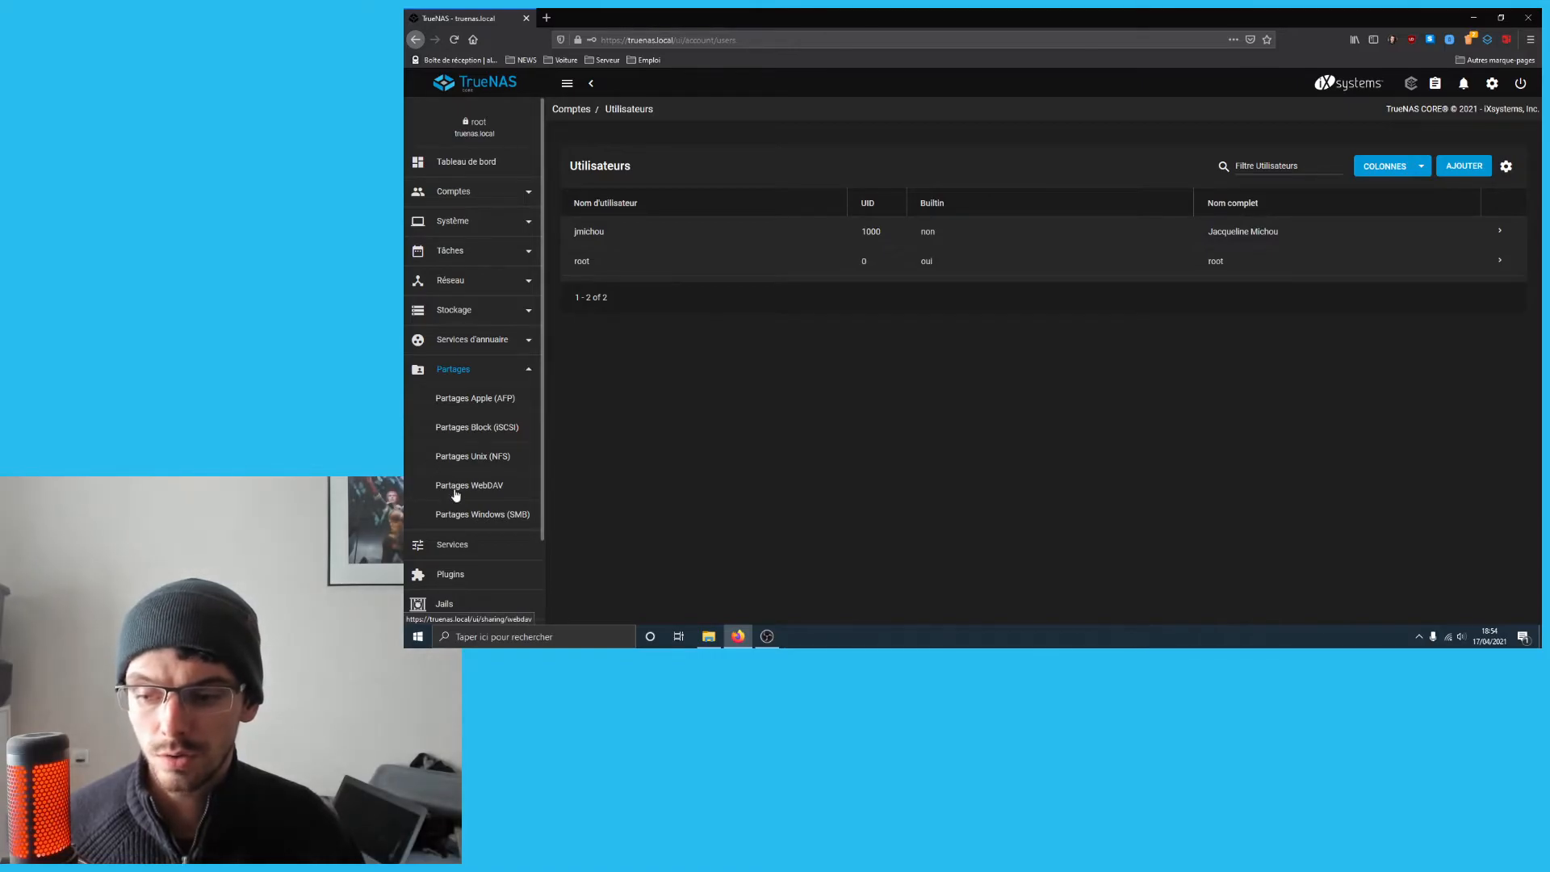
- Open the empty Partages Windows (SMB) page, briefly checking Explorer before returning to TrueNAS
click(465, 517)
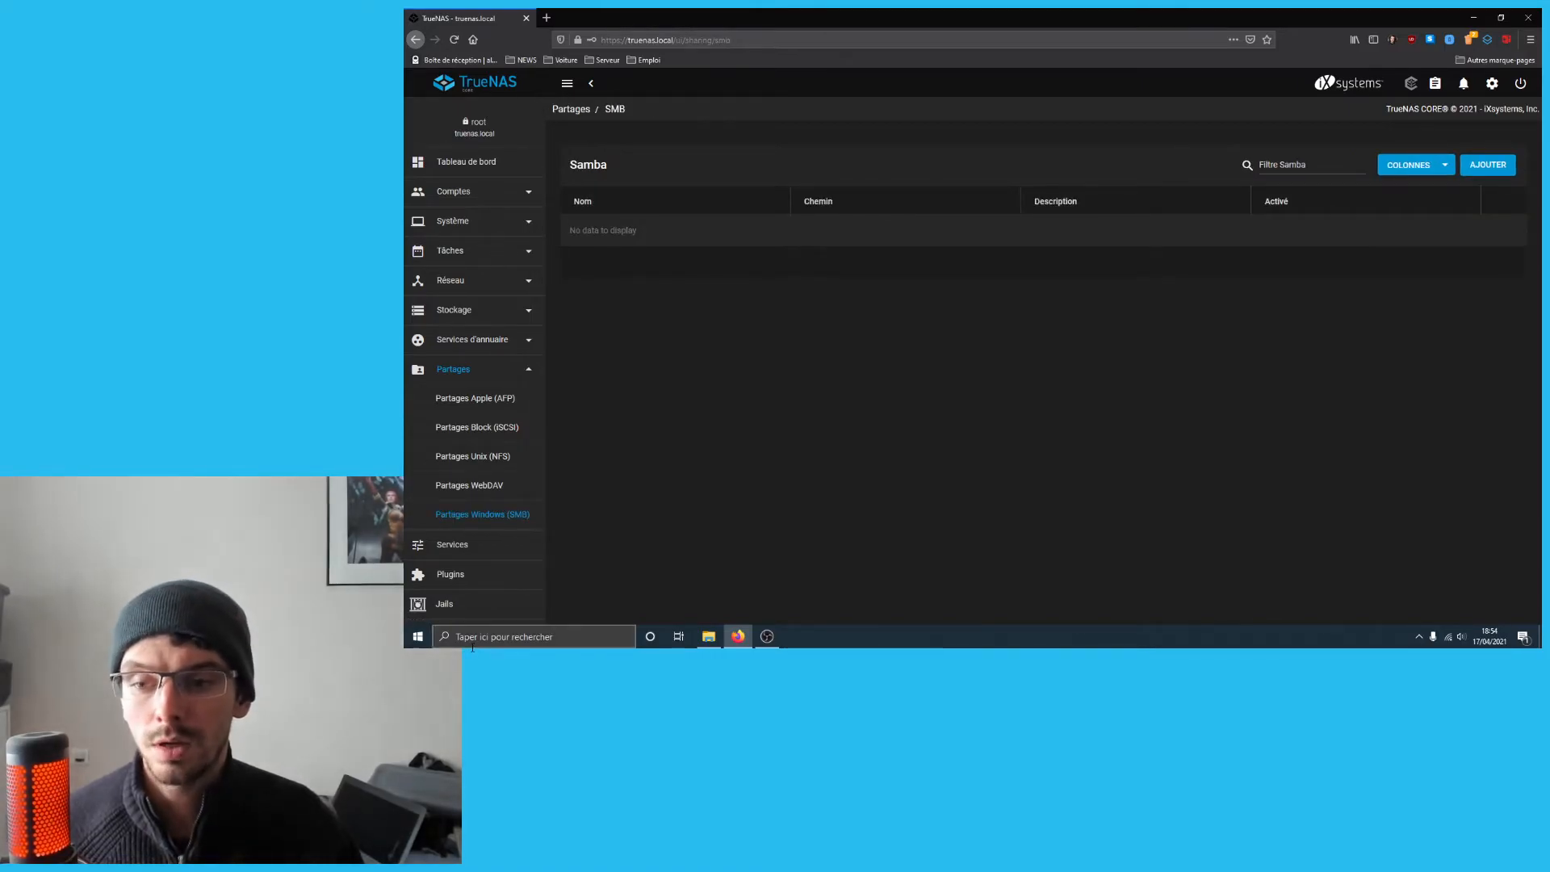
key(alt+Tab)
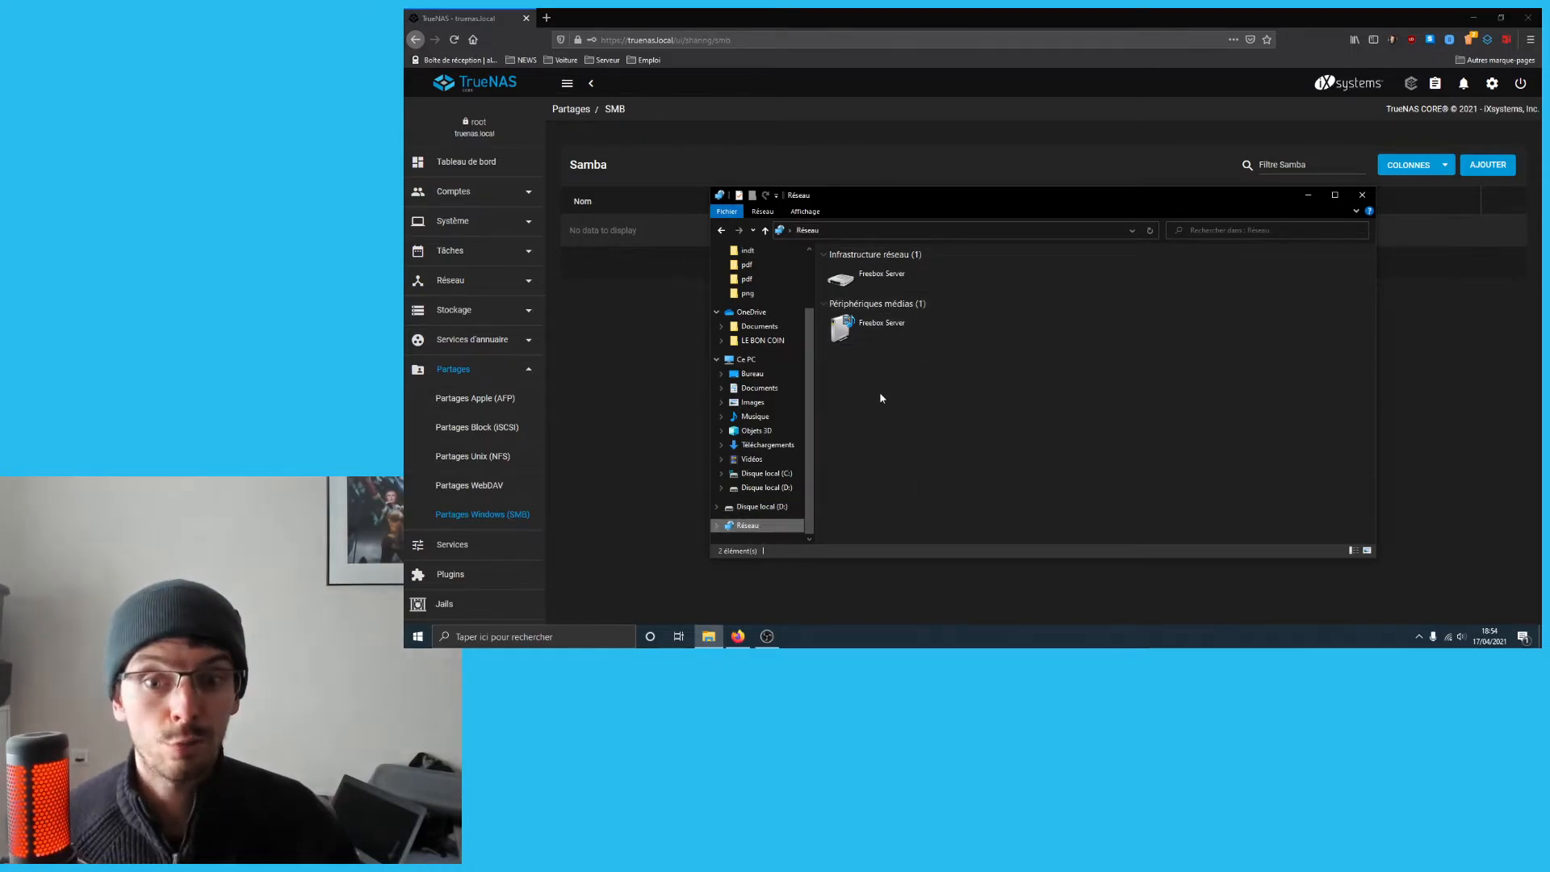
click(1000, 27)
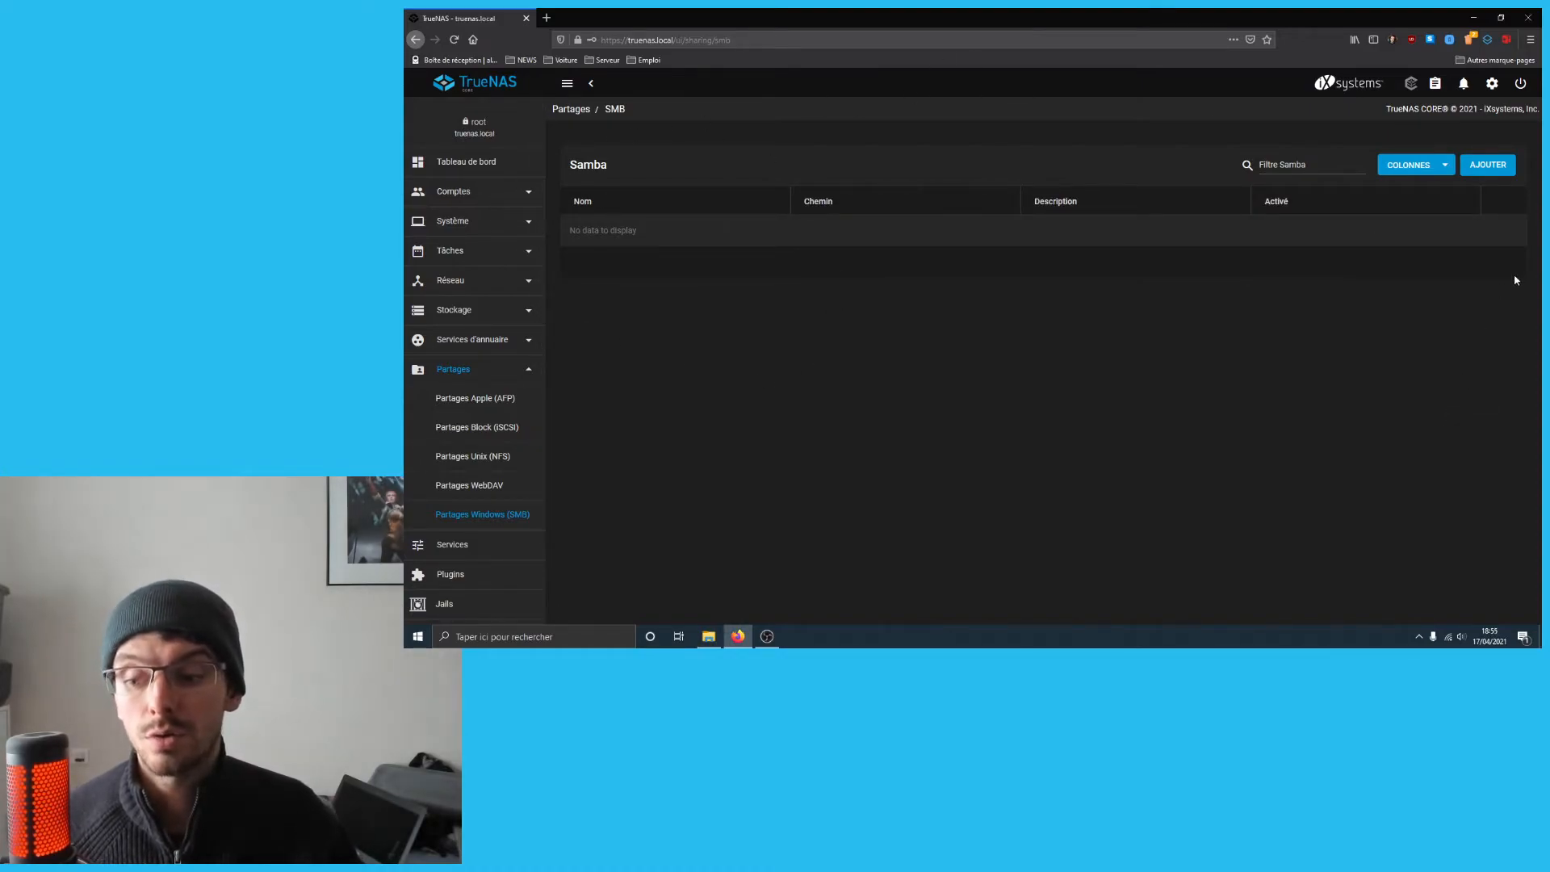
- Add an SMB share with its path set to the user's folder under /mnt/Stockage and submit it
click(1483, 171)
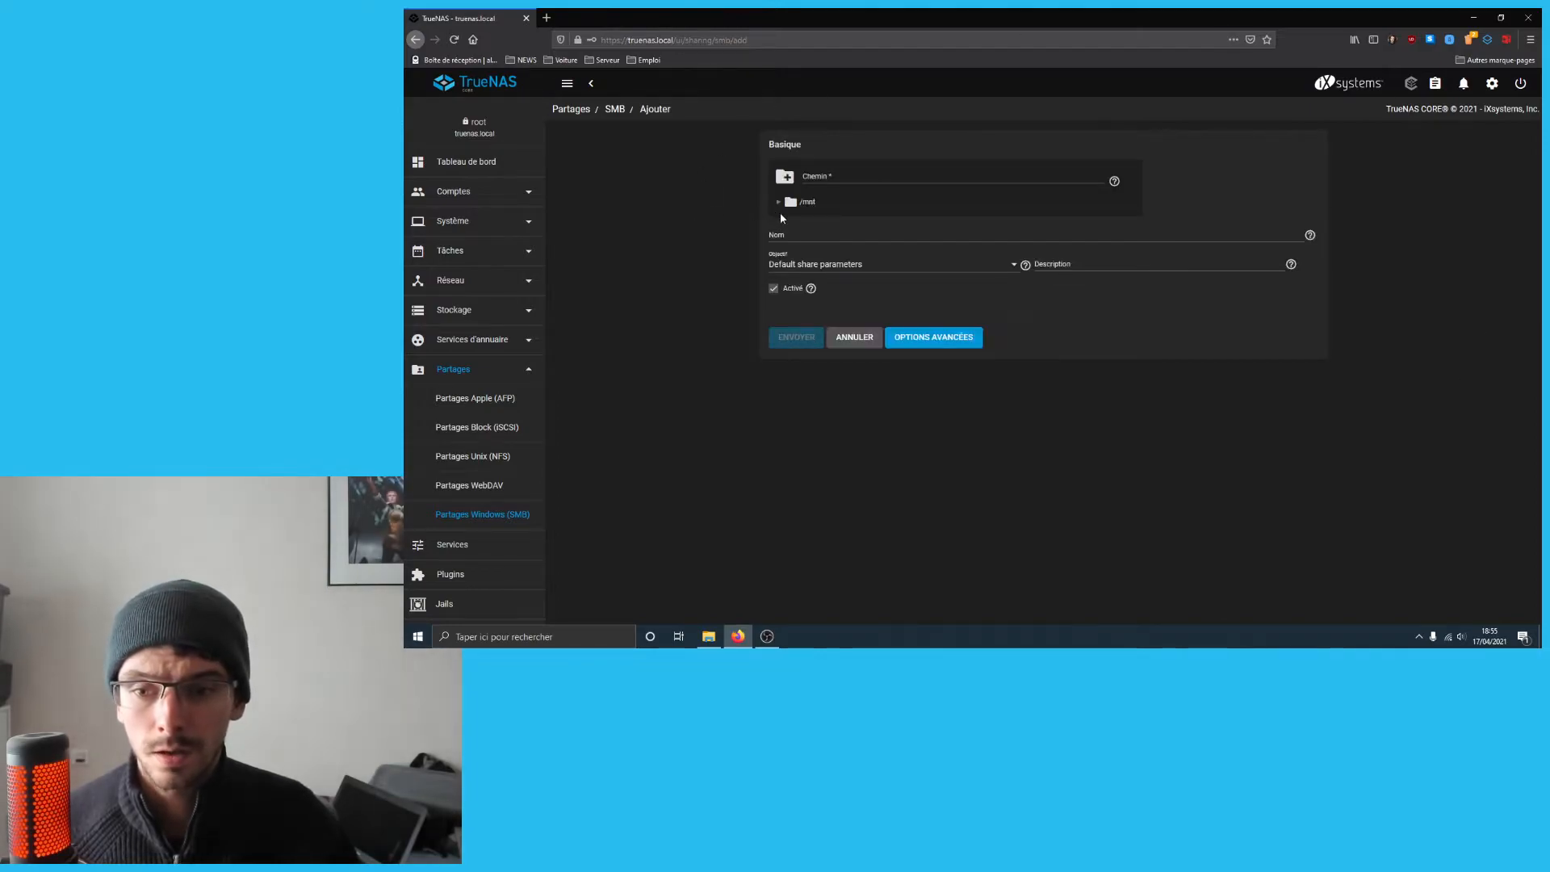
click(778, 204)
click(789, 220)
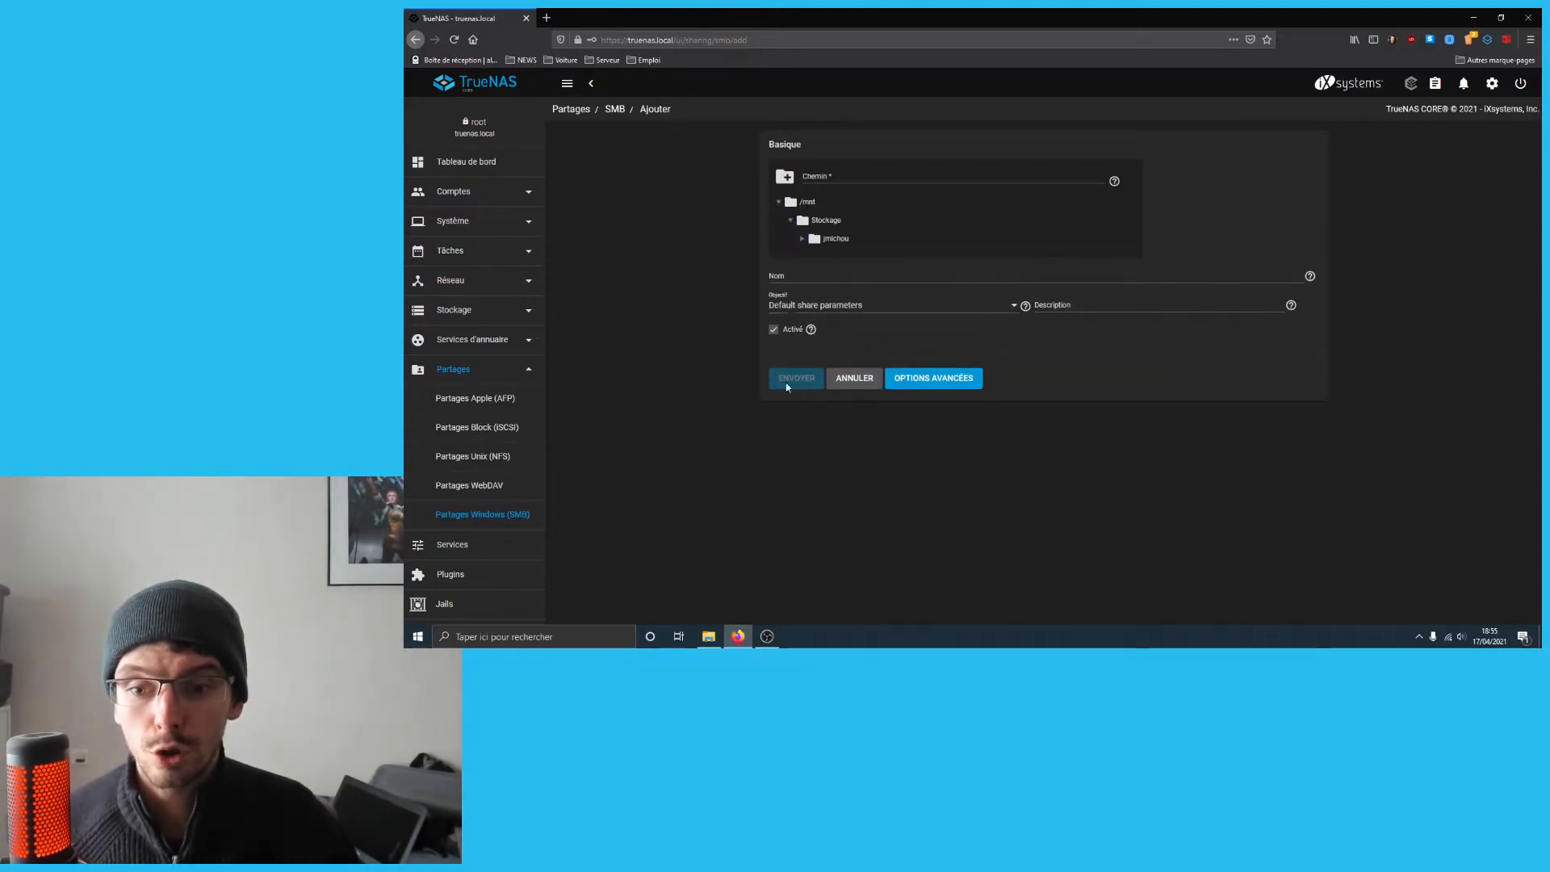
click(827, 238)
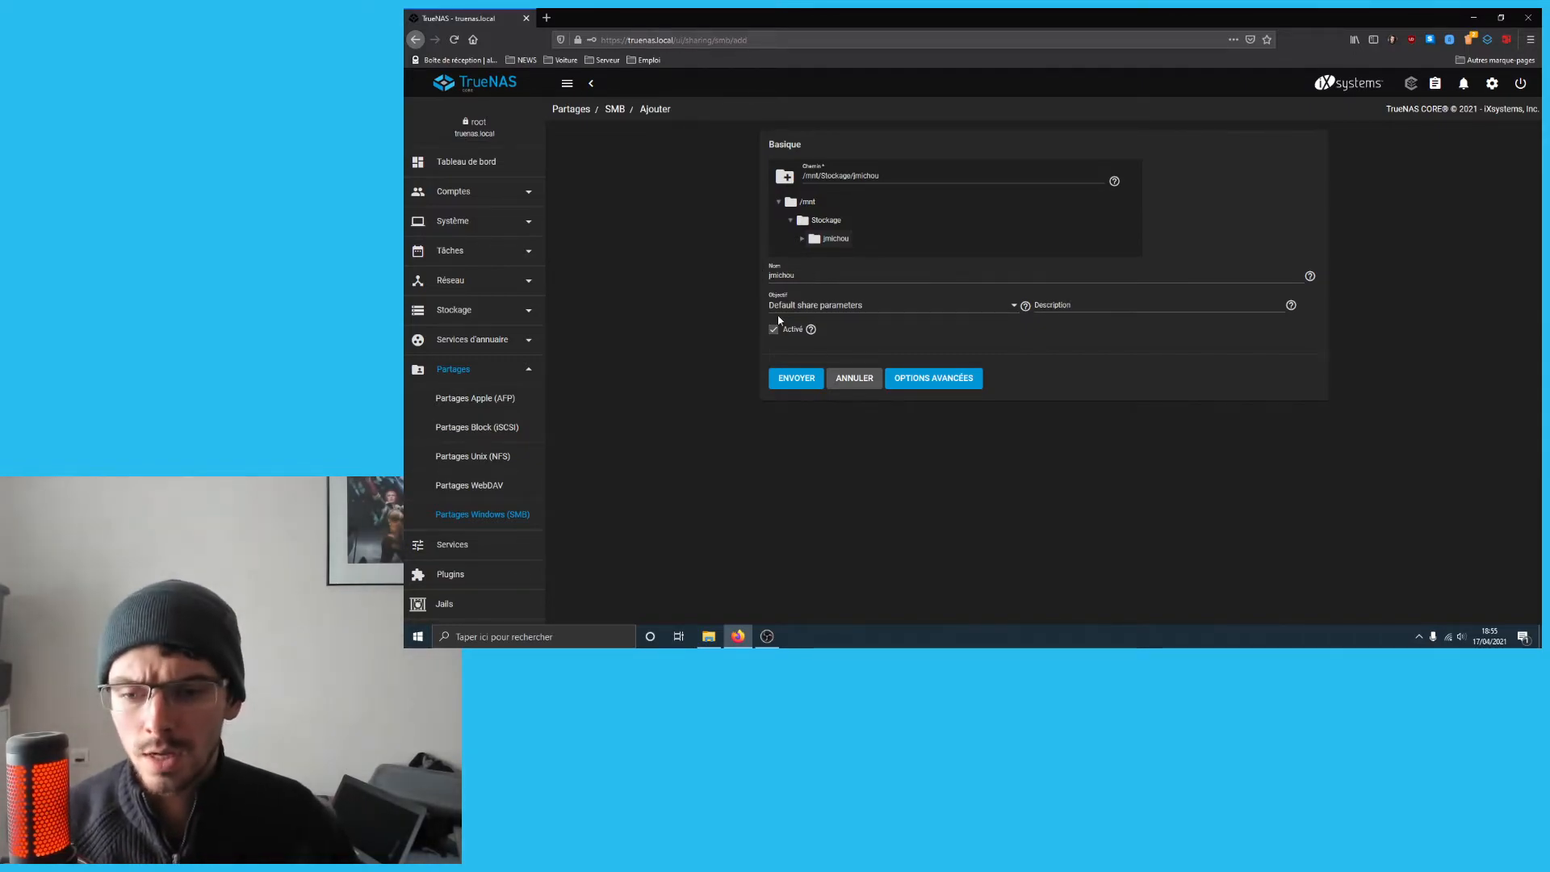
click(796, 378)
mouse_move(738, 636)
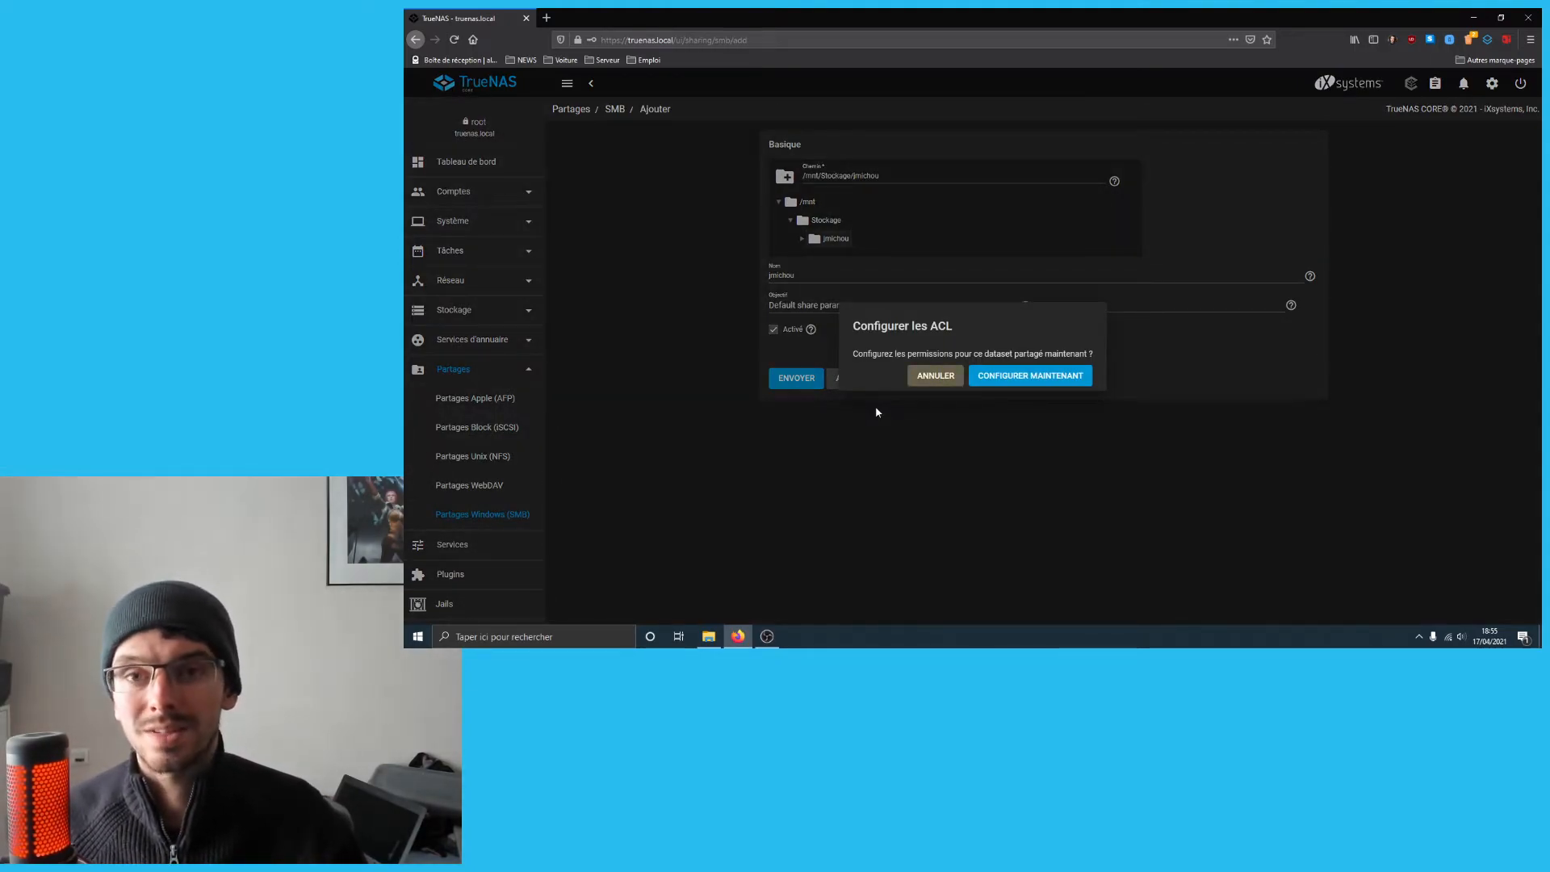
- Configure the new share's ACL with the HOME preset and save it
click(1020, 377)
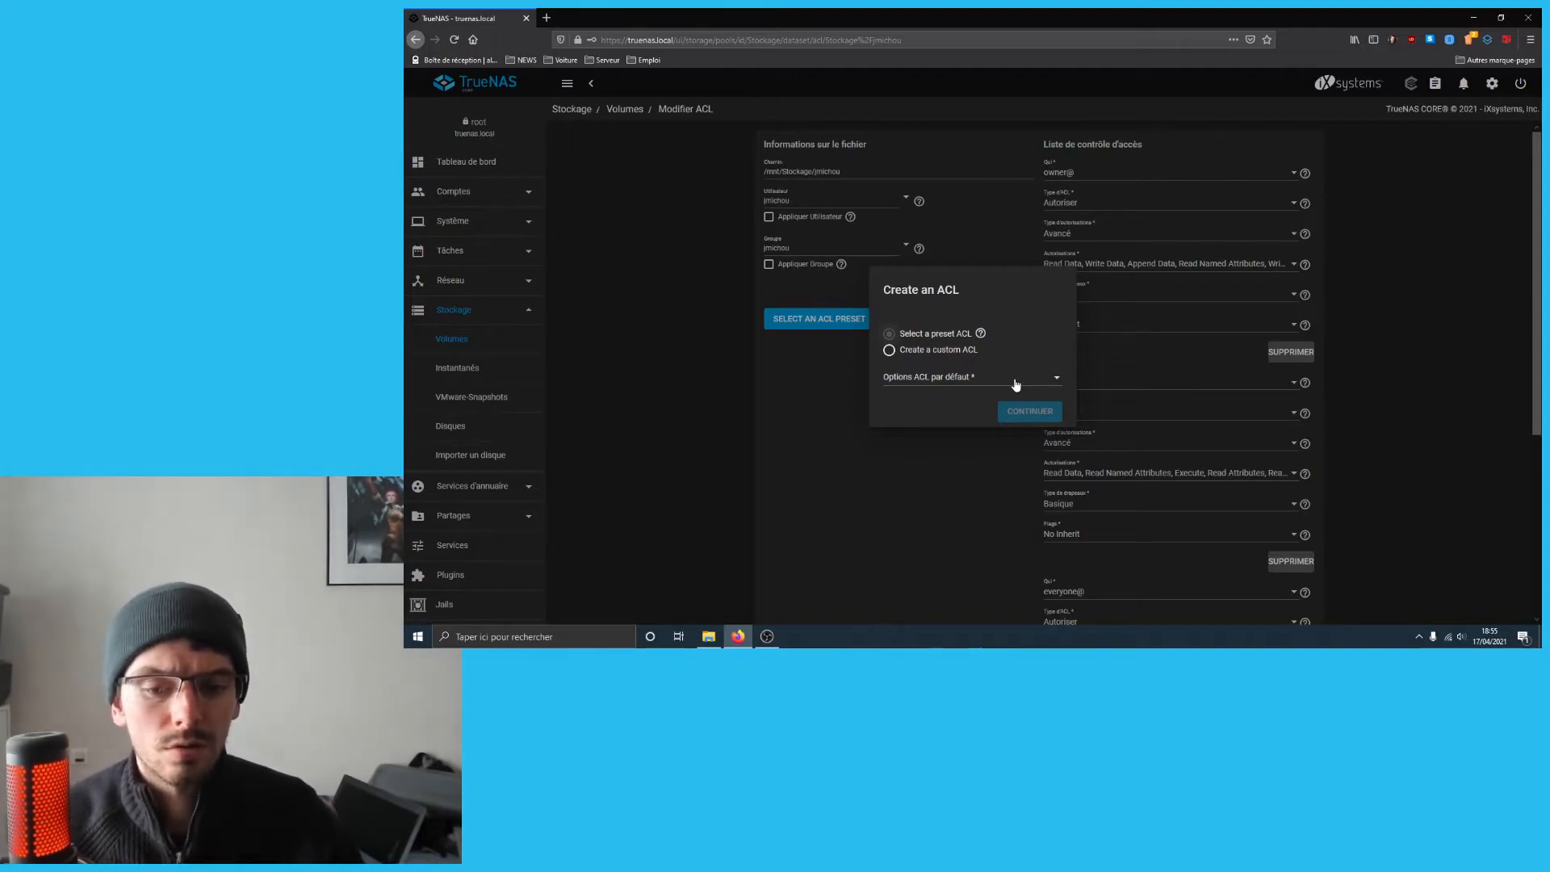
click(1015, 383)
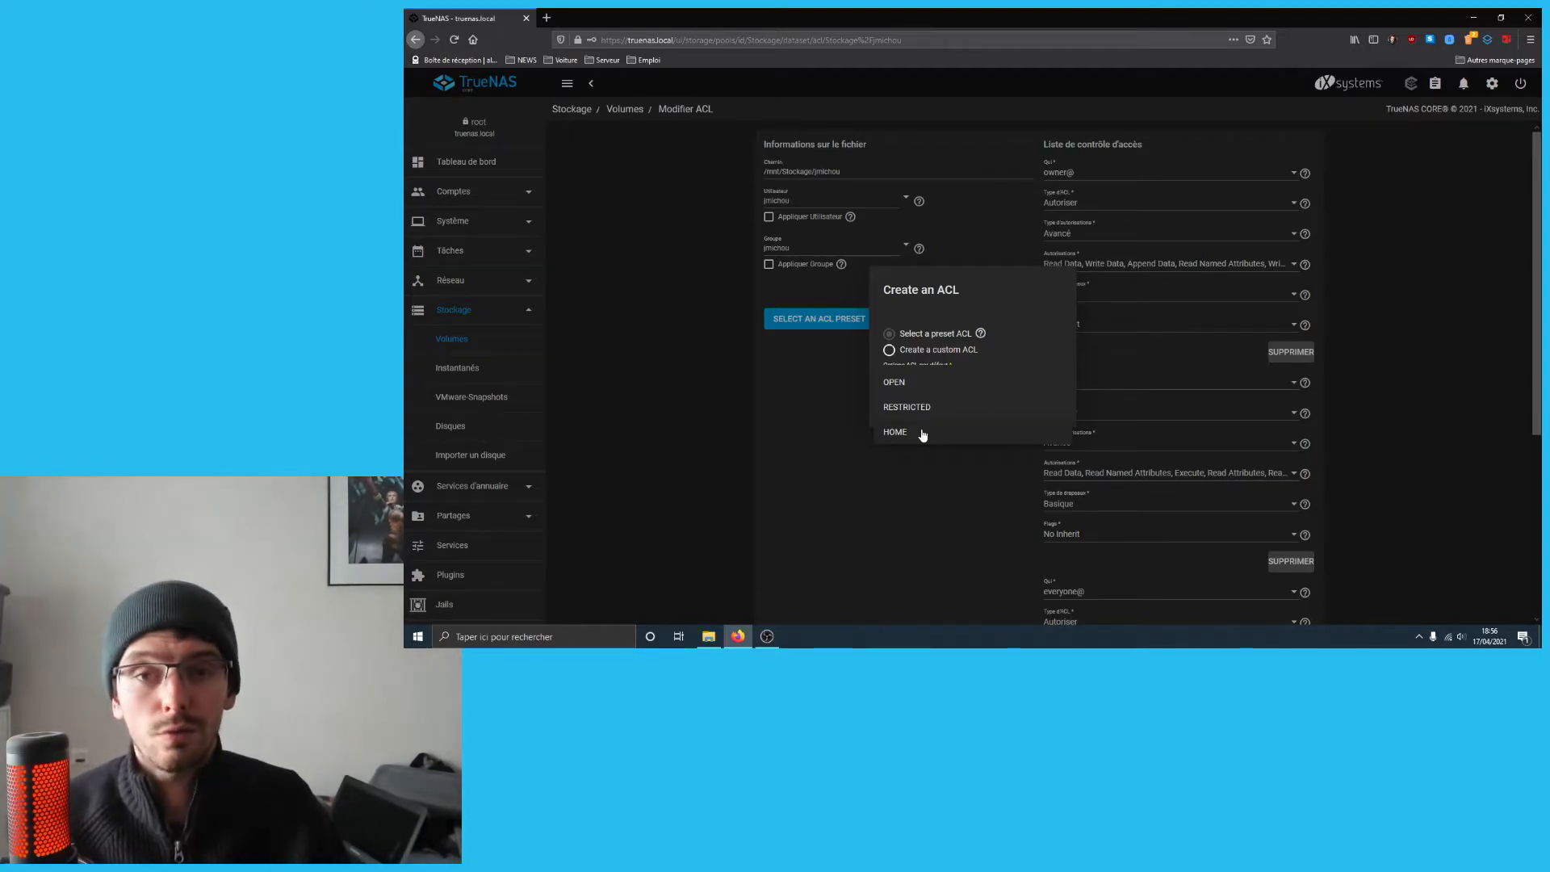
click(920, 432)
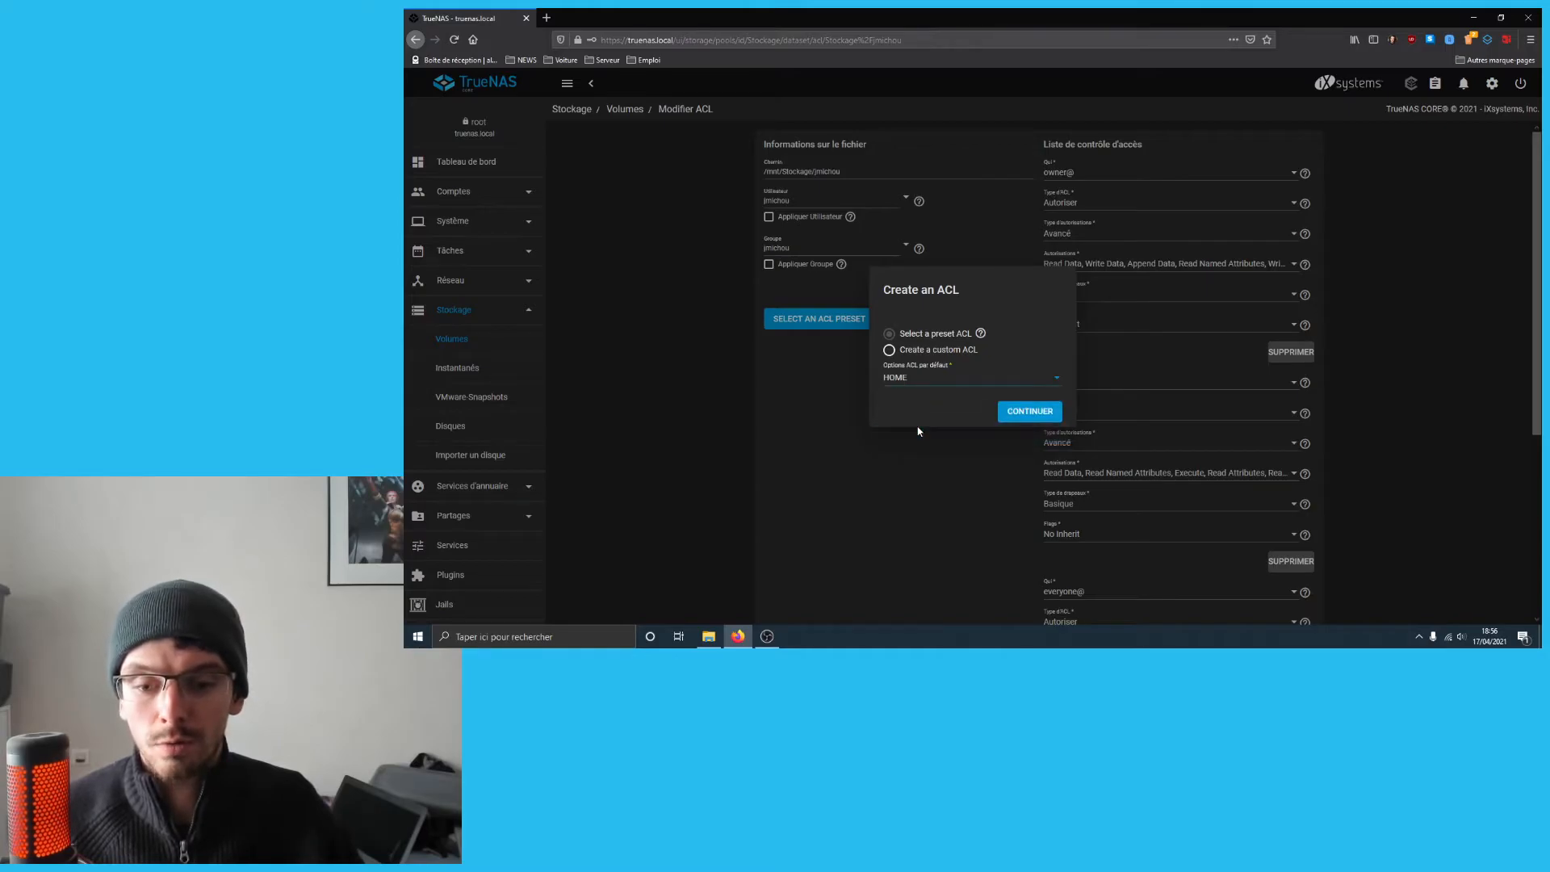
click(1037, 410)
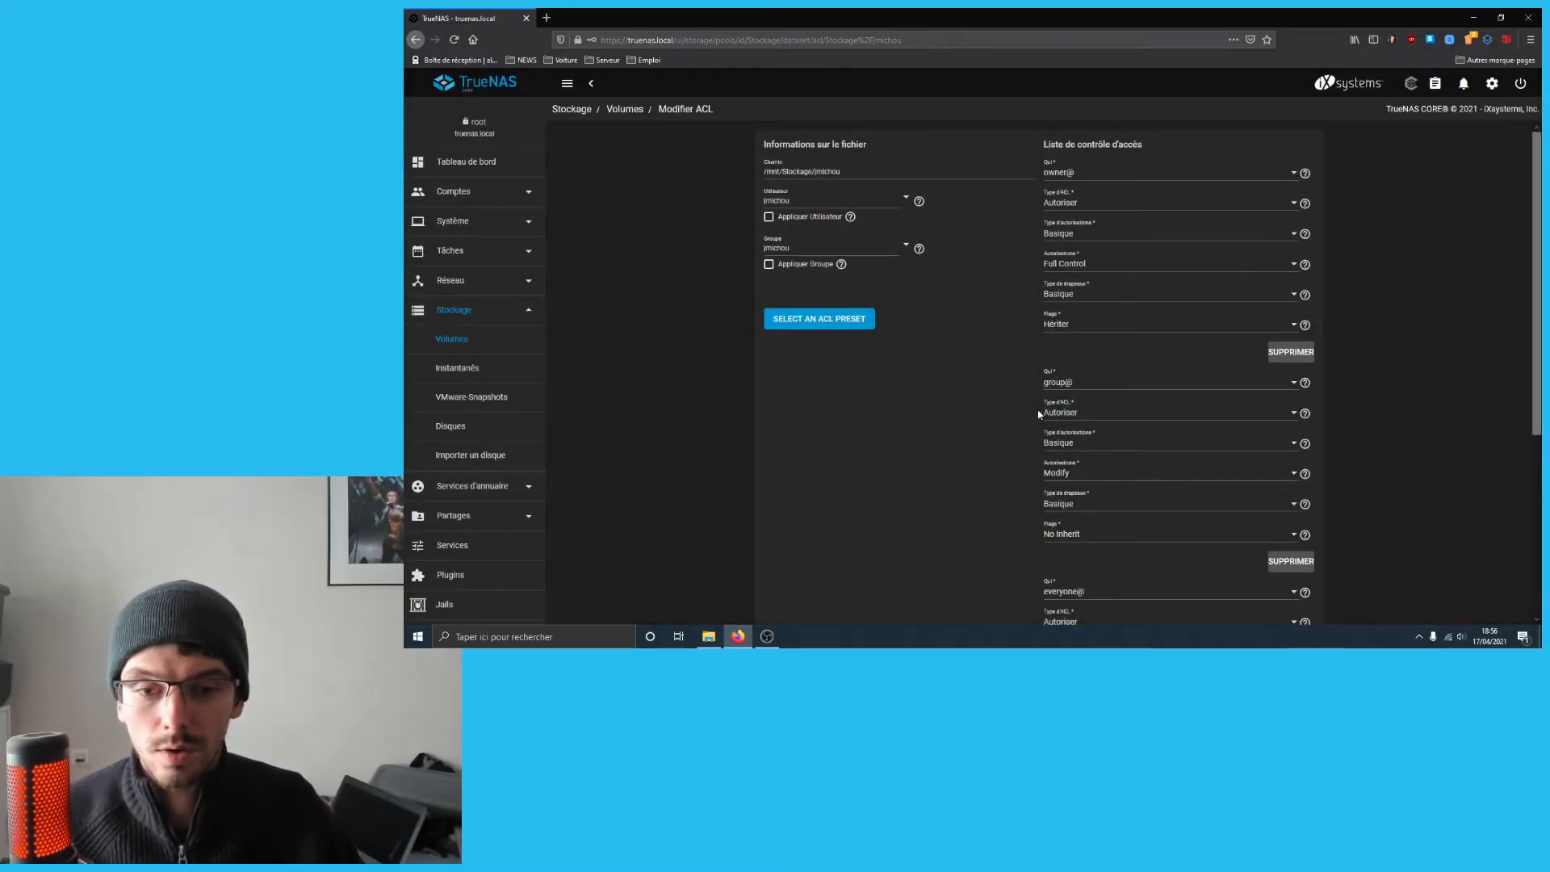
scroll(1211, 274, down, 10)
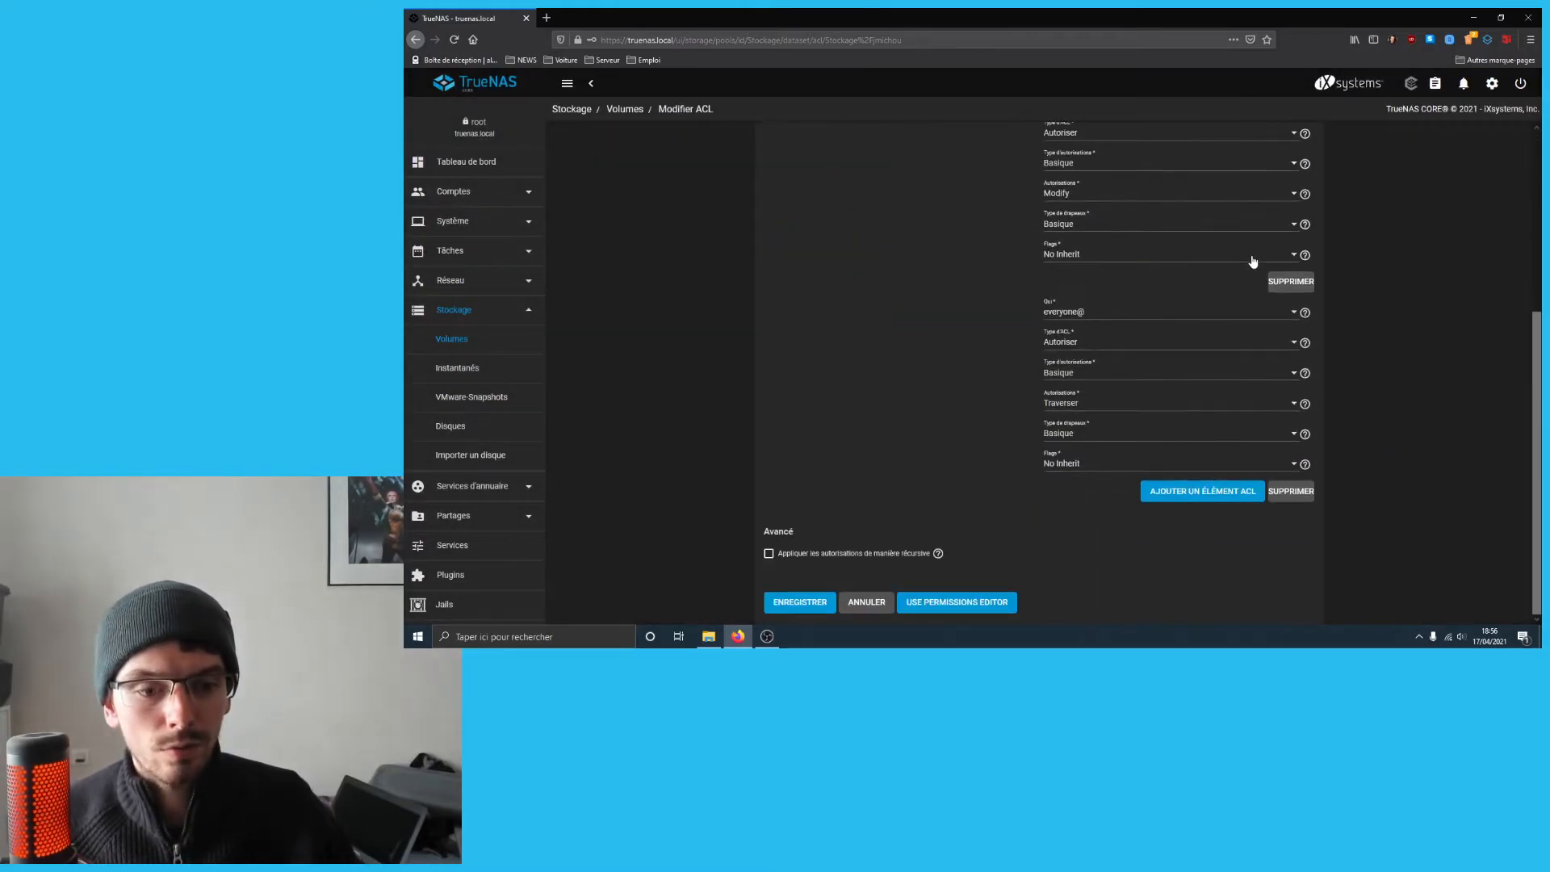
scroll(1138, 282, up, 10)
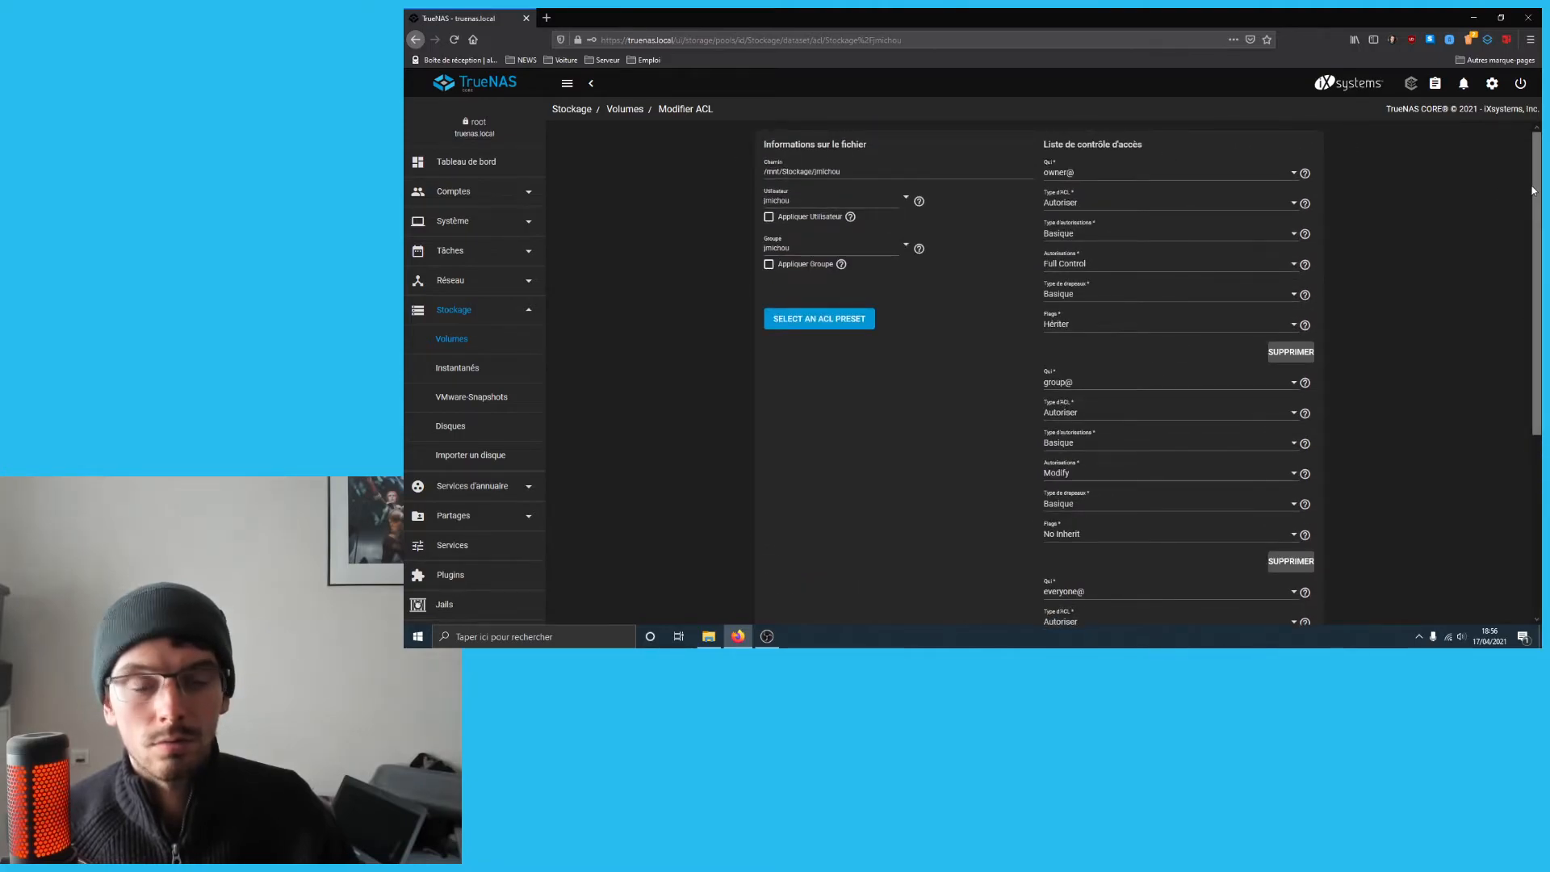
scroll(1536, 210, down, 1)
drag(1536, 210, 1537, 286)
scroll(866, 293, up, 3)
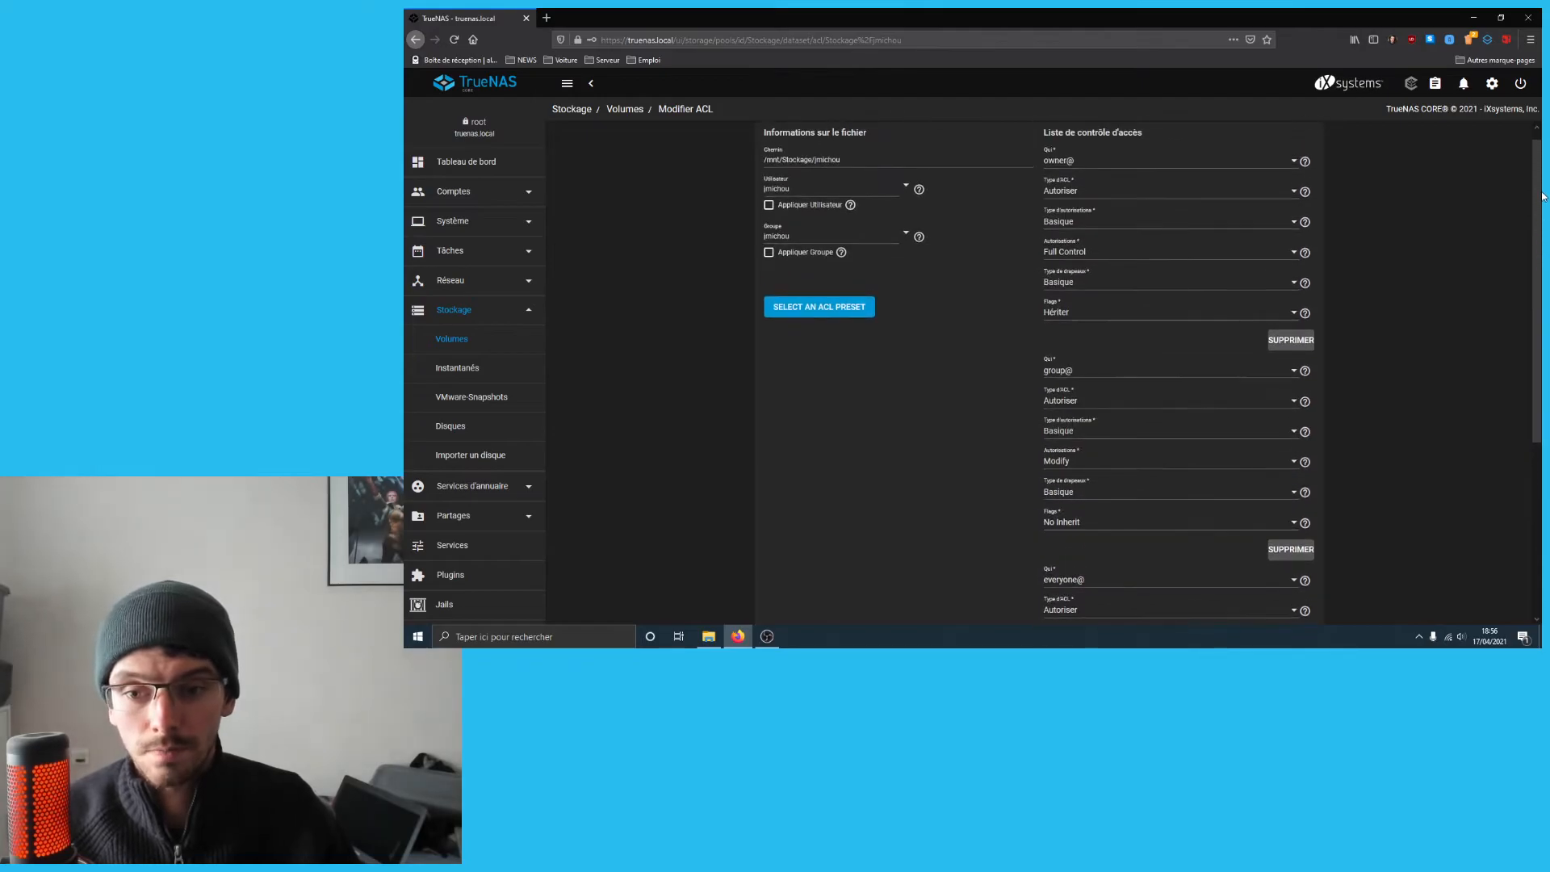
scroll(916, 391, down, 5)
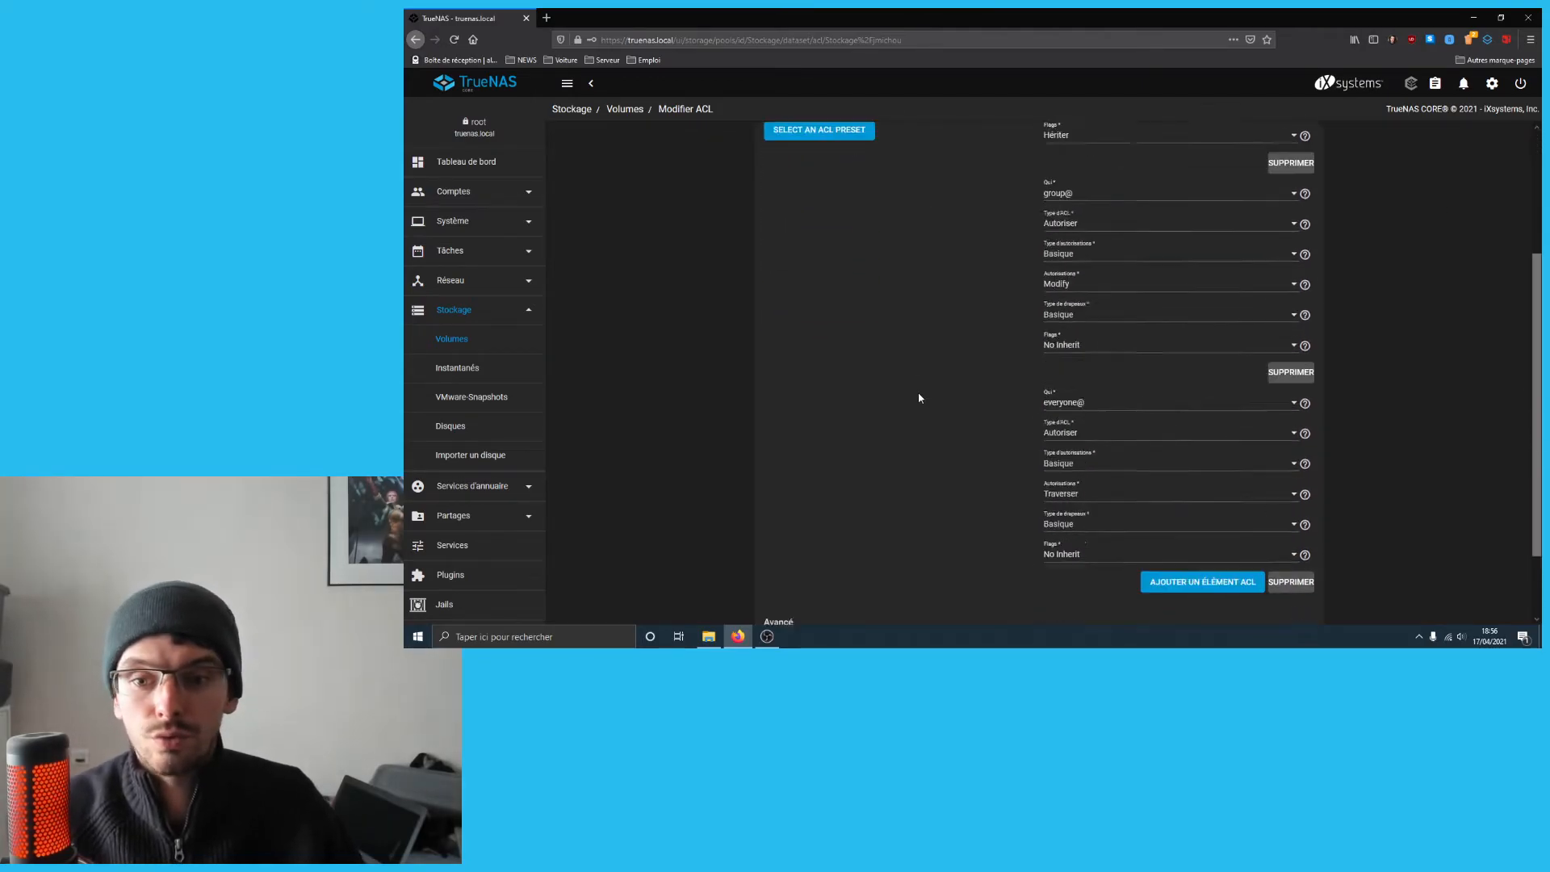
click(816, 608)
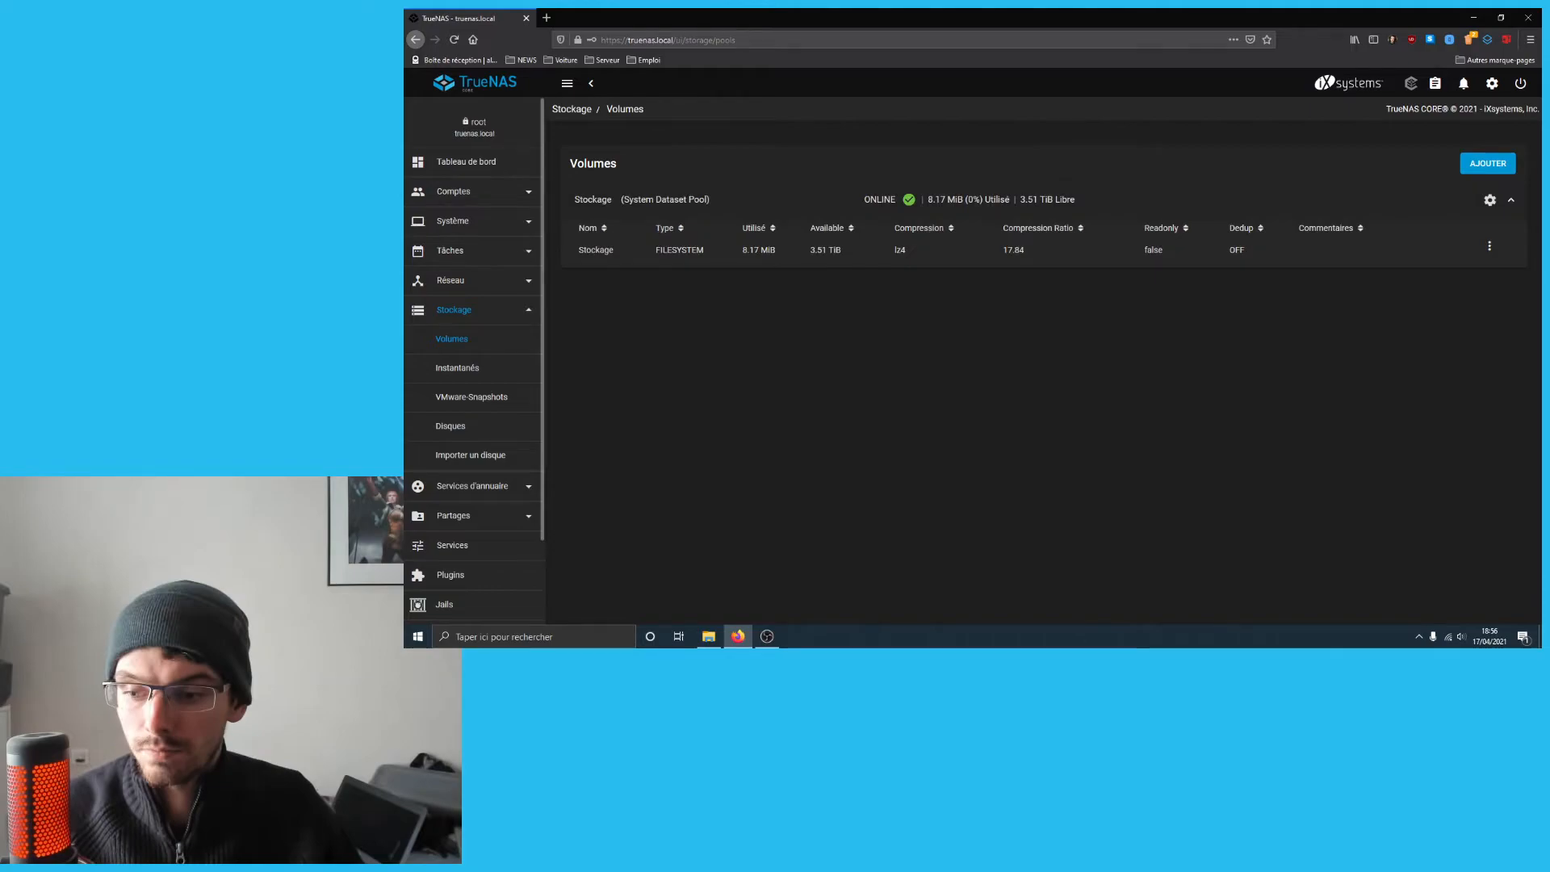
- Open Partages > Partages Windows (SMB) to see the new share listed as enabled
scroll(443, 339, down, 2)
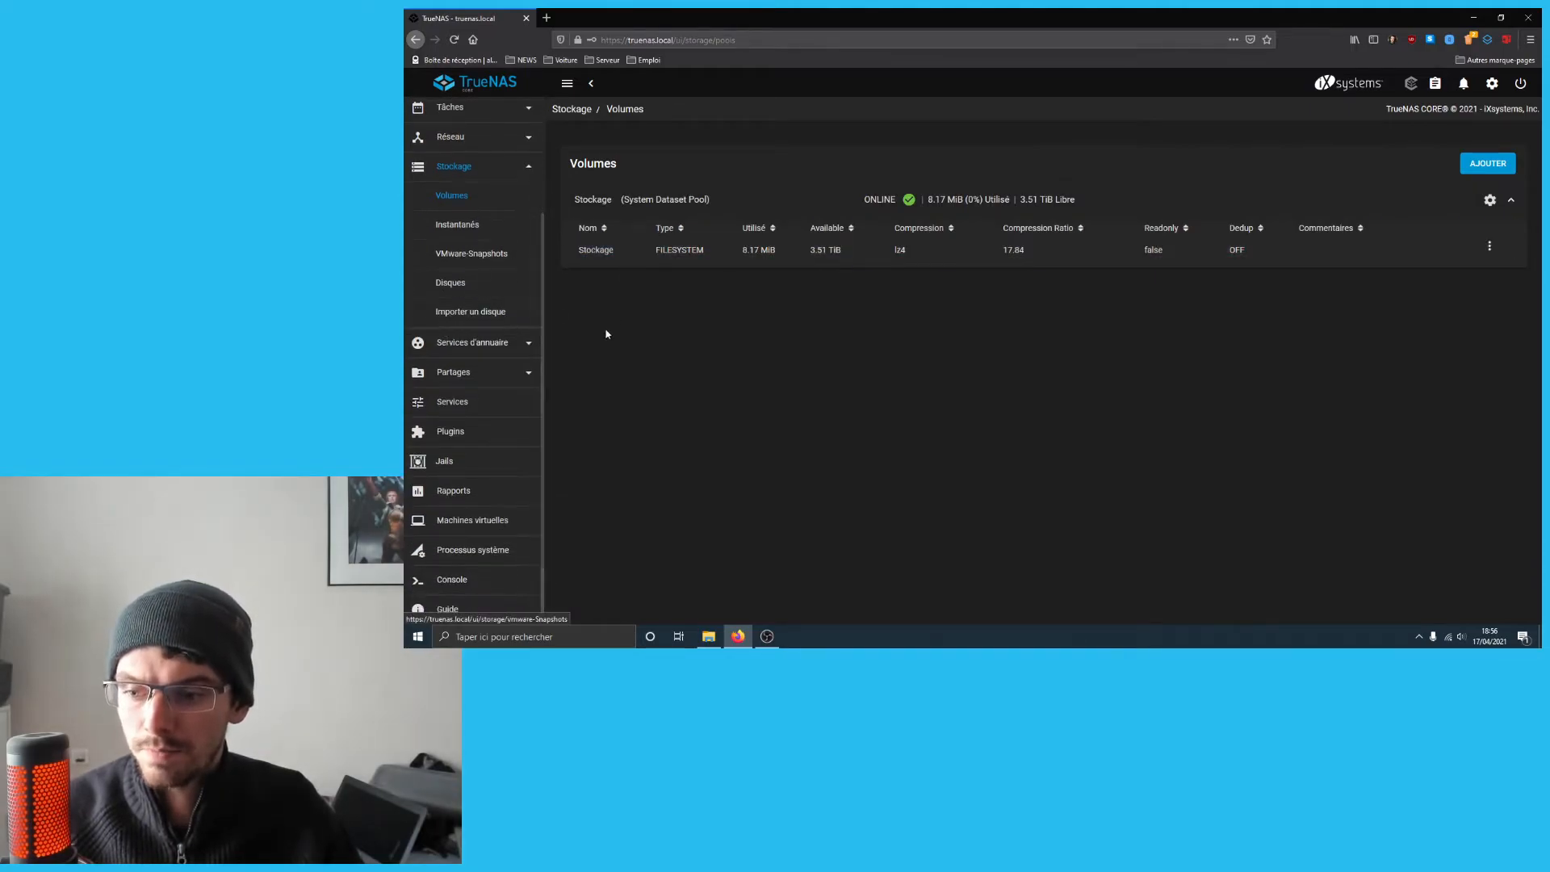
click(498, 374)
click(488, 373)
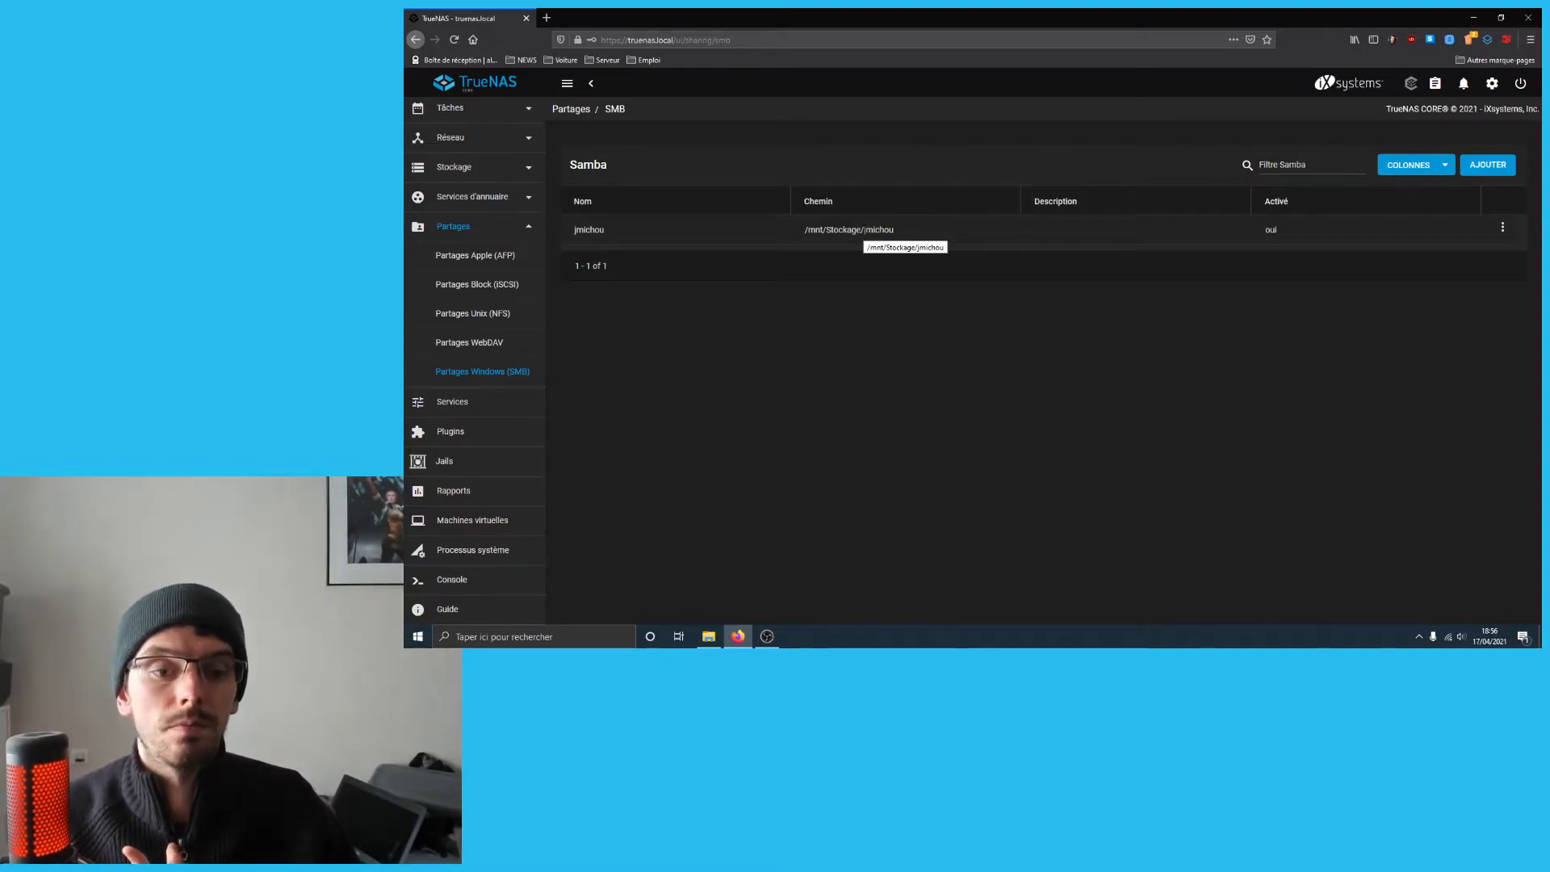
click(708, 636)
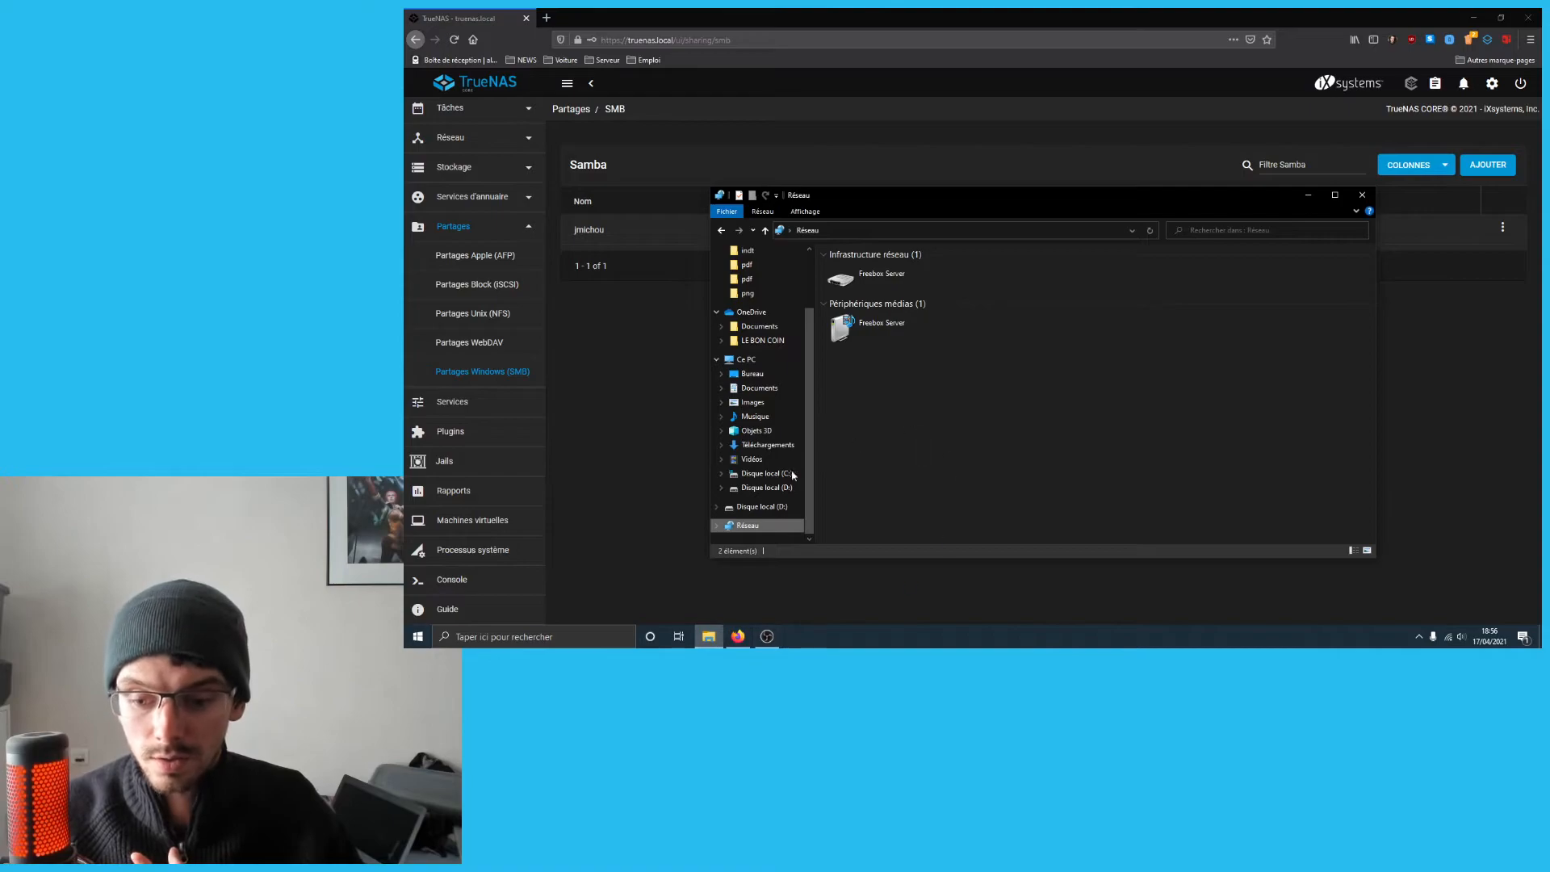
click(756, 506)
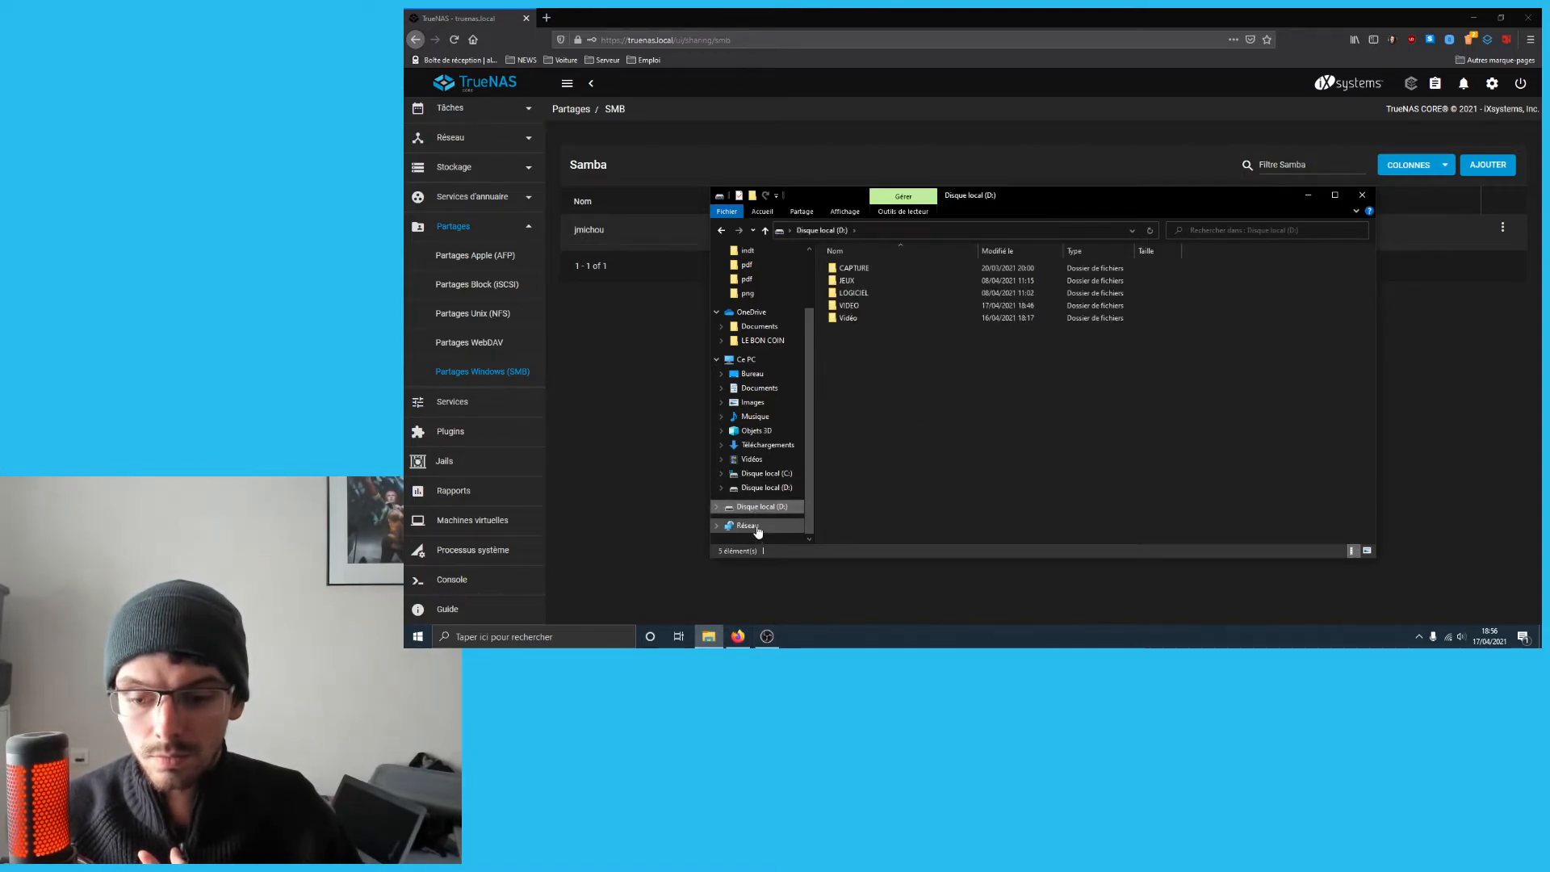
click(748, 525)
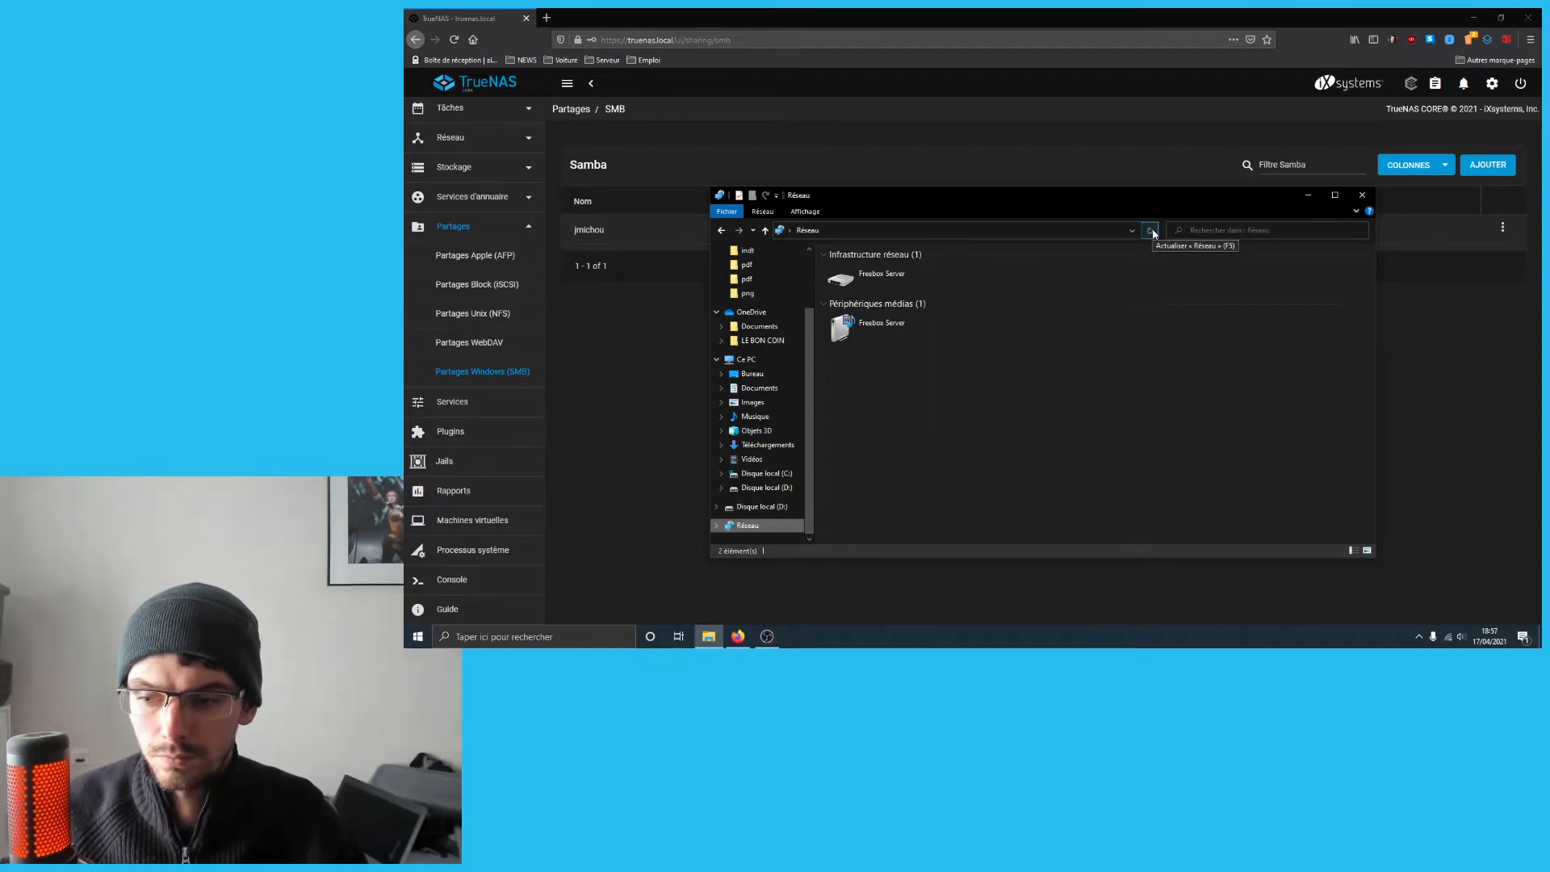
click(613, 316)
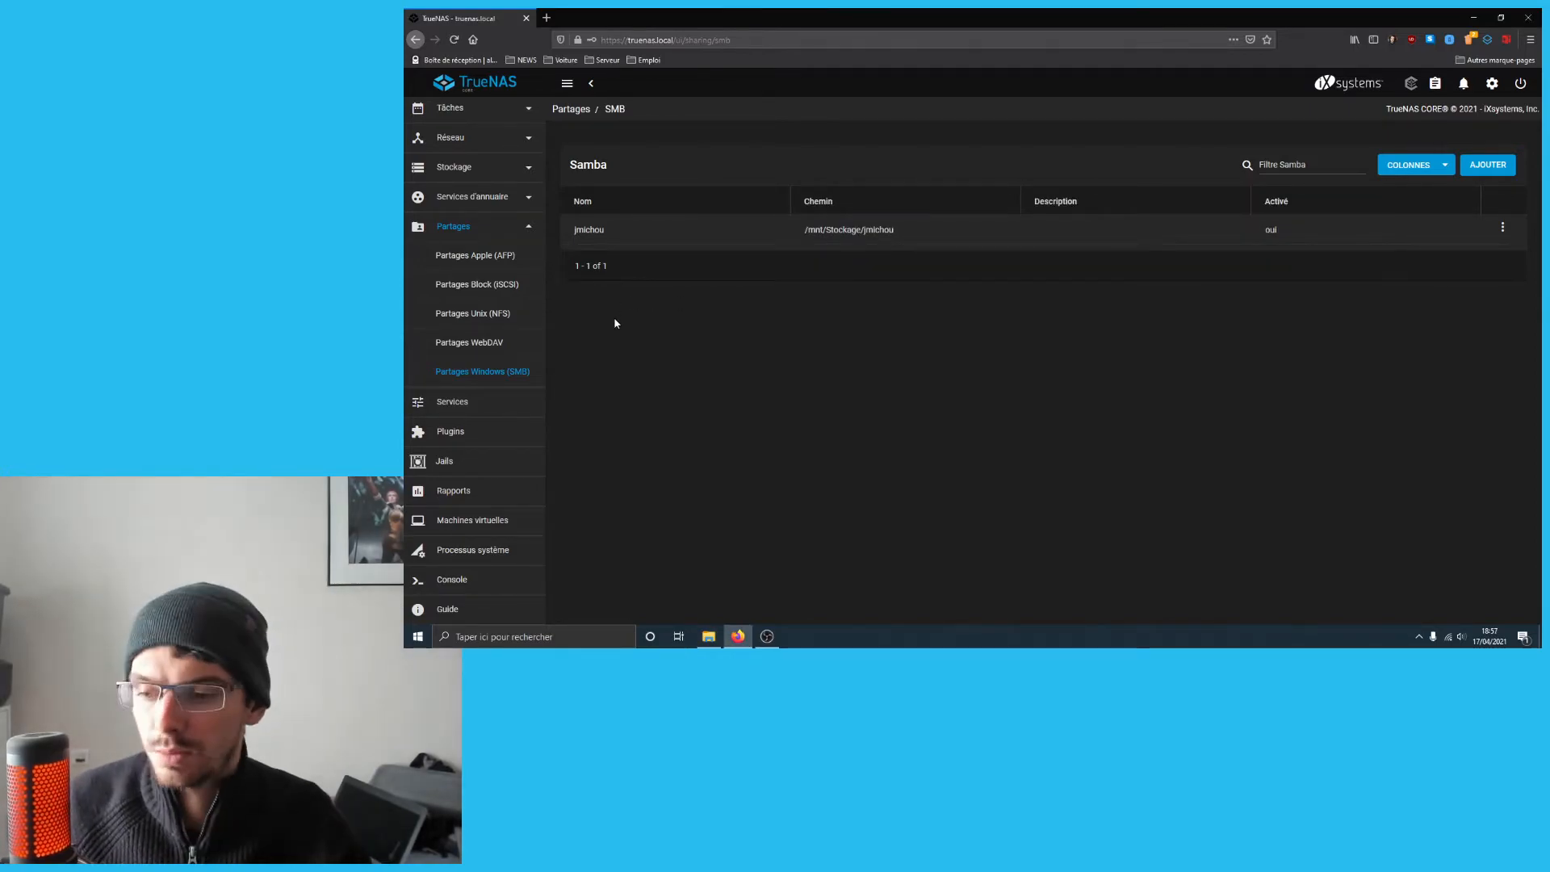
- Switch the SMB service on in Services, check its settings, then cancel unchanged
click(501, 399)
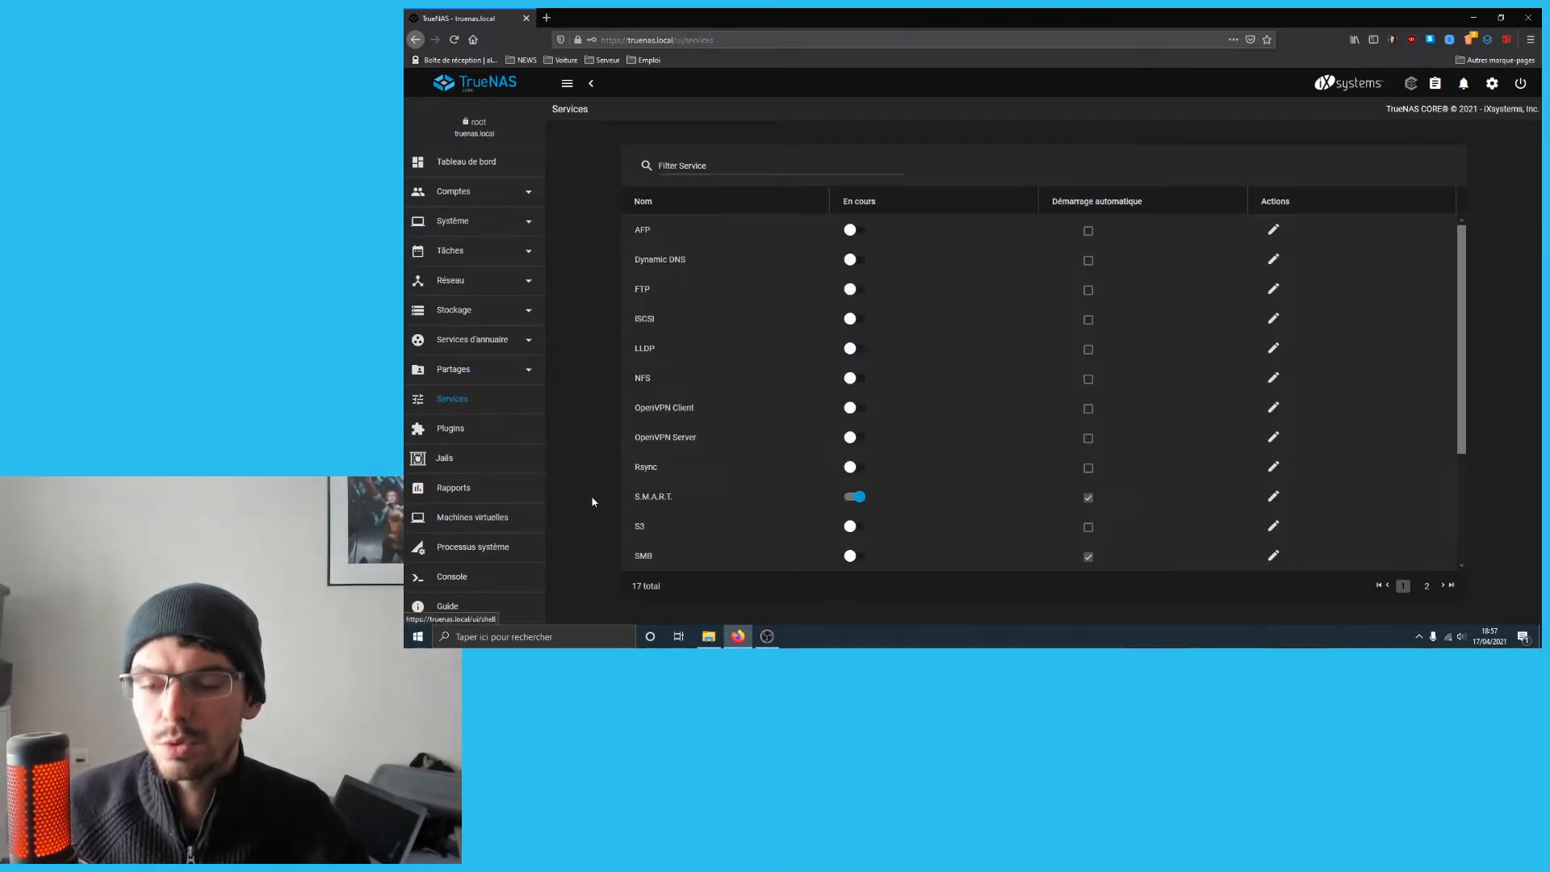
scroll(806, 433, down, 3)
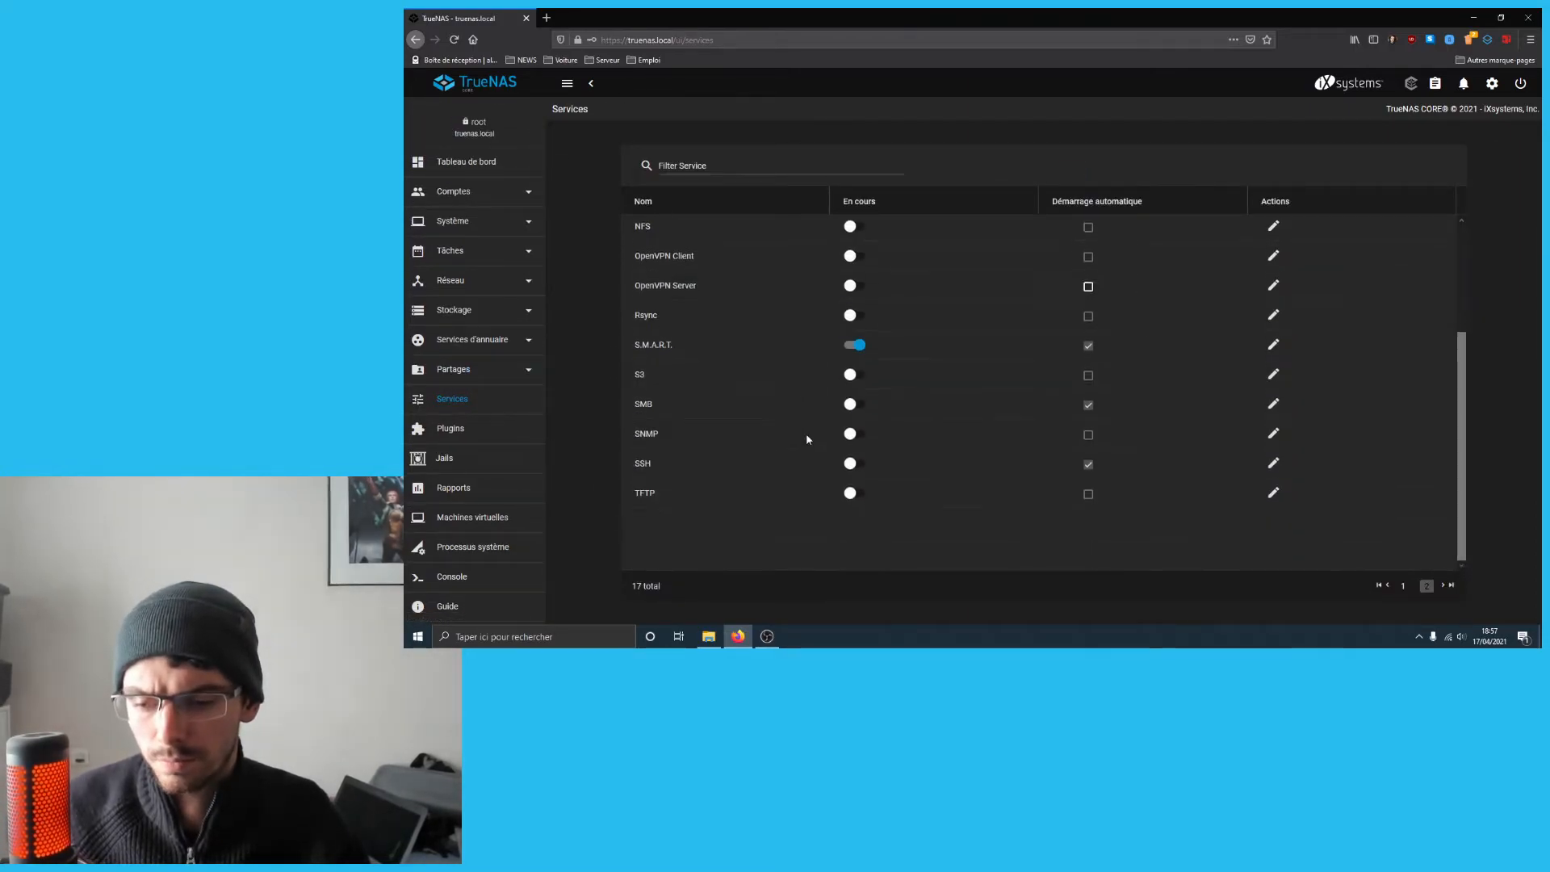
click(852, 405)
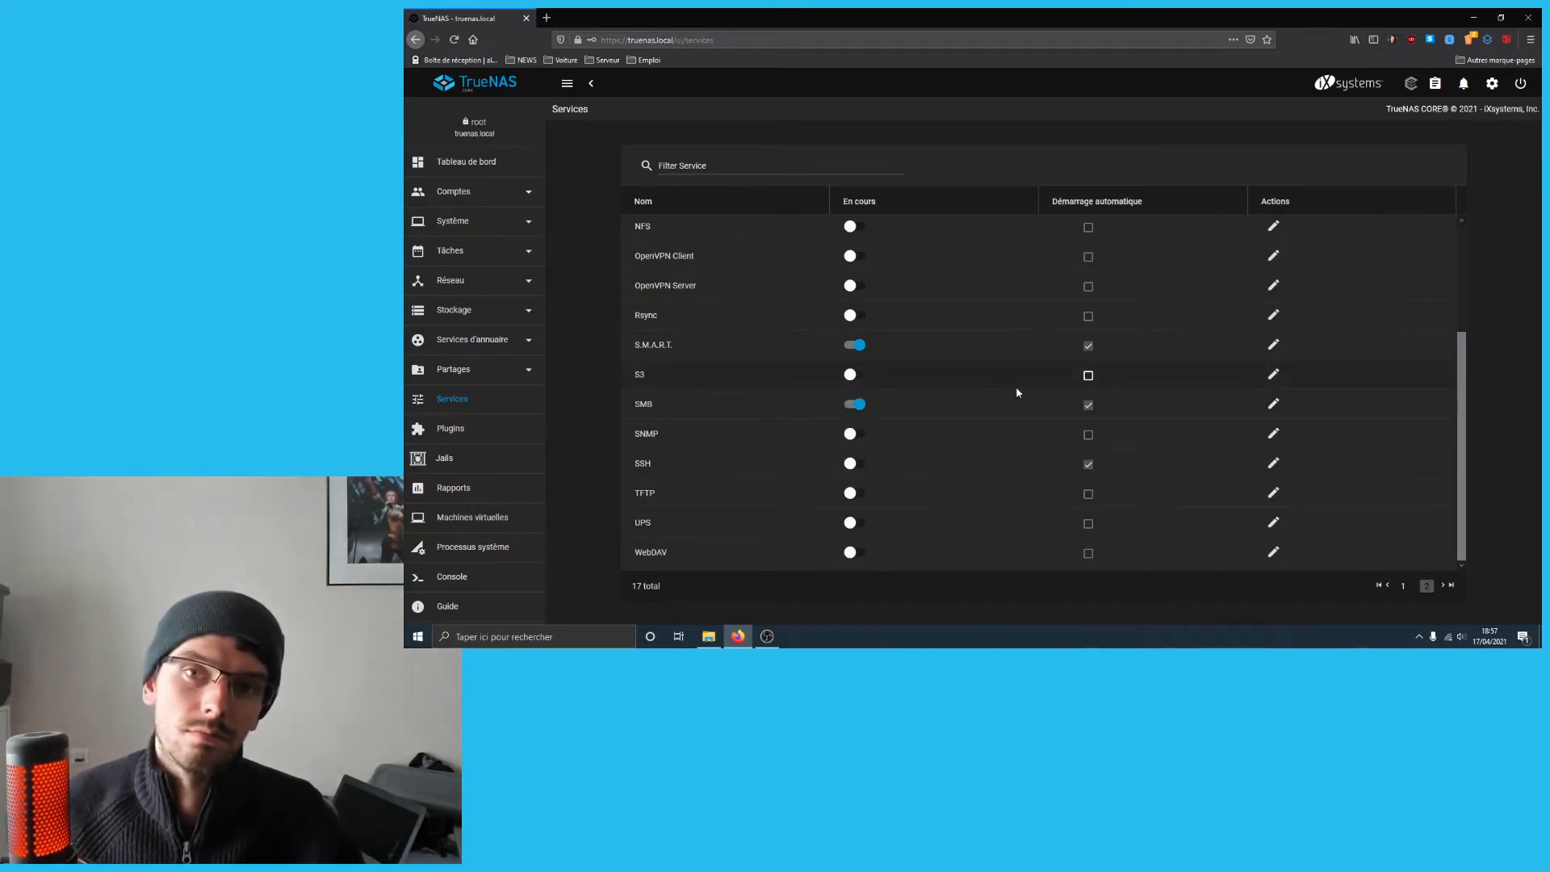
click(1272, 406)
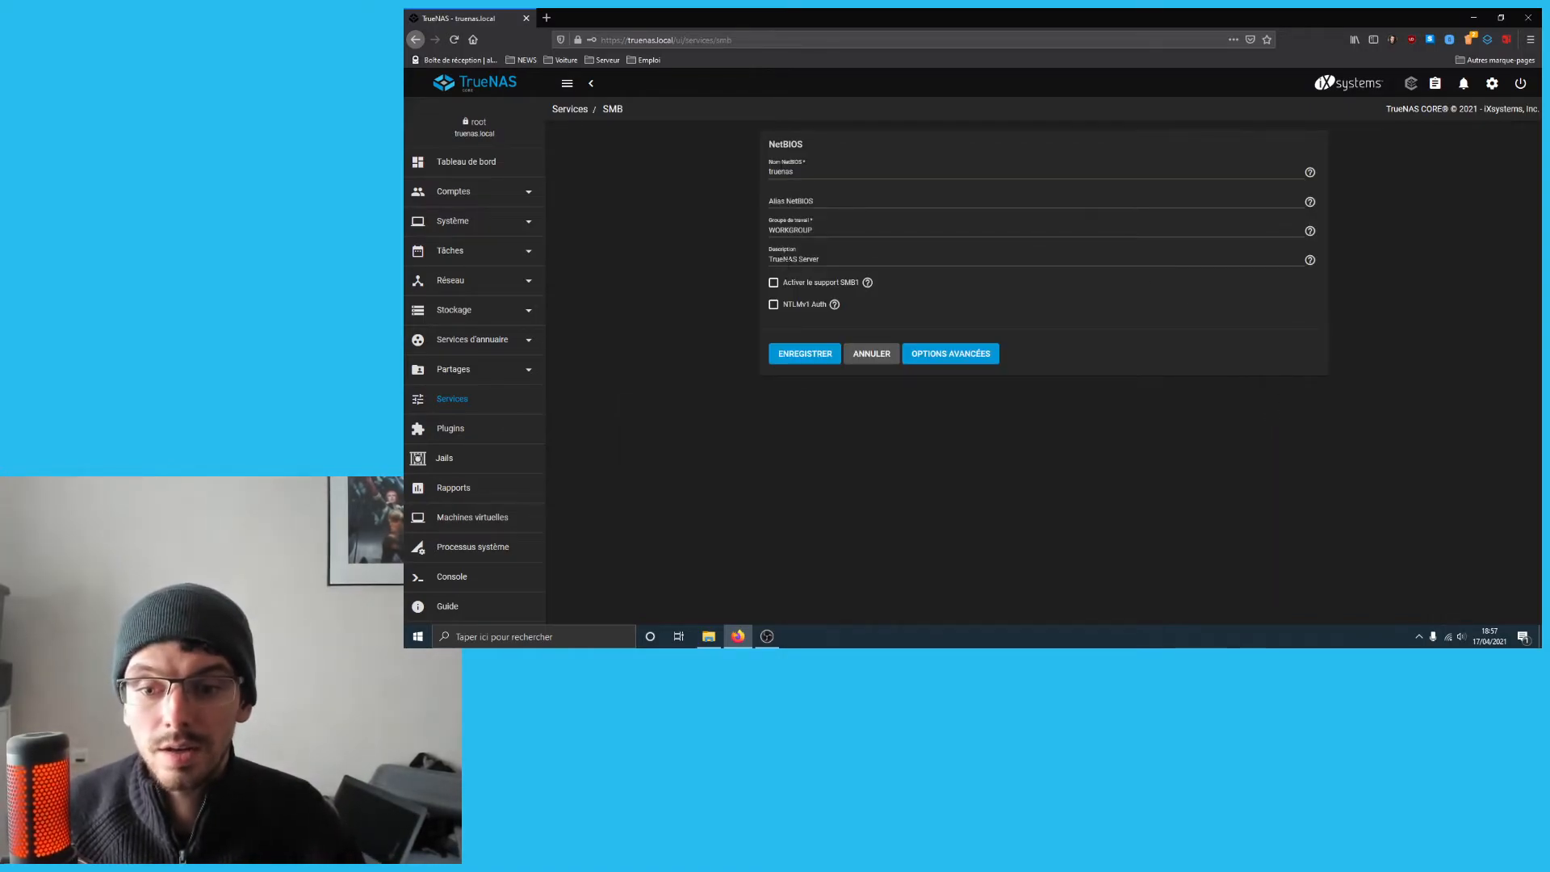
click(872, 353)
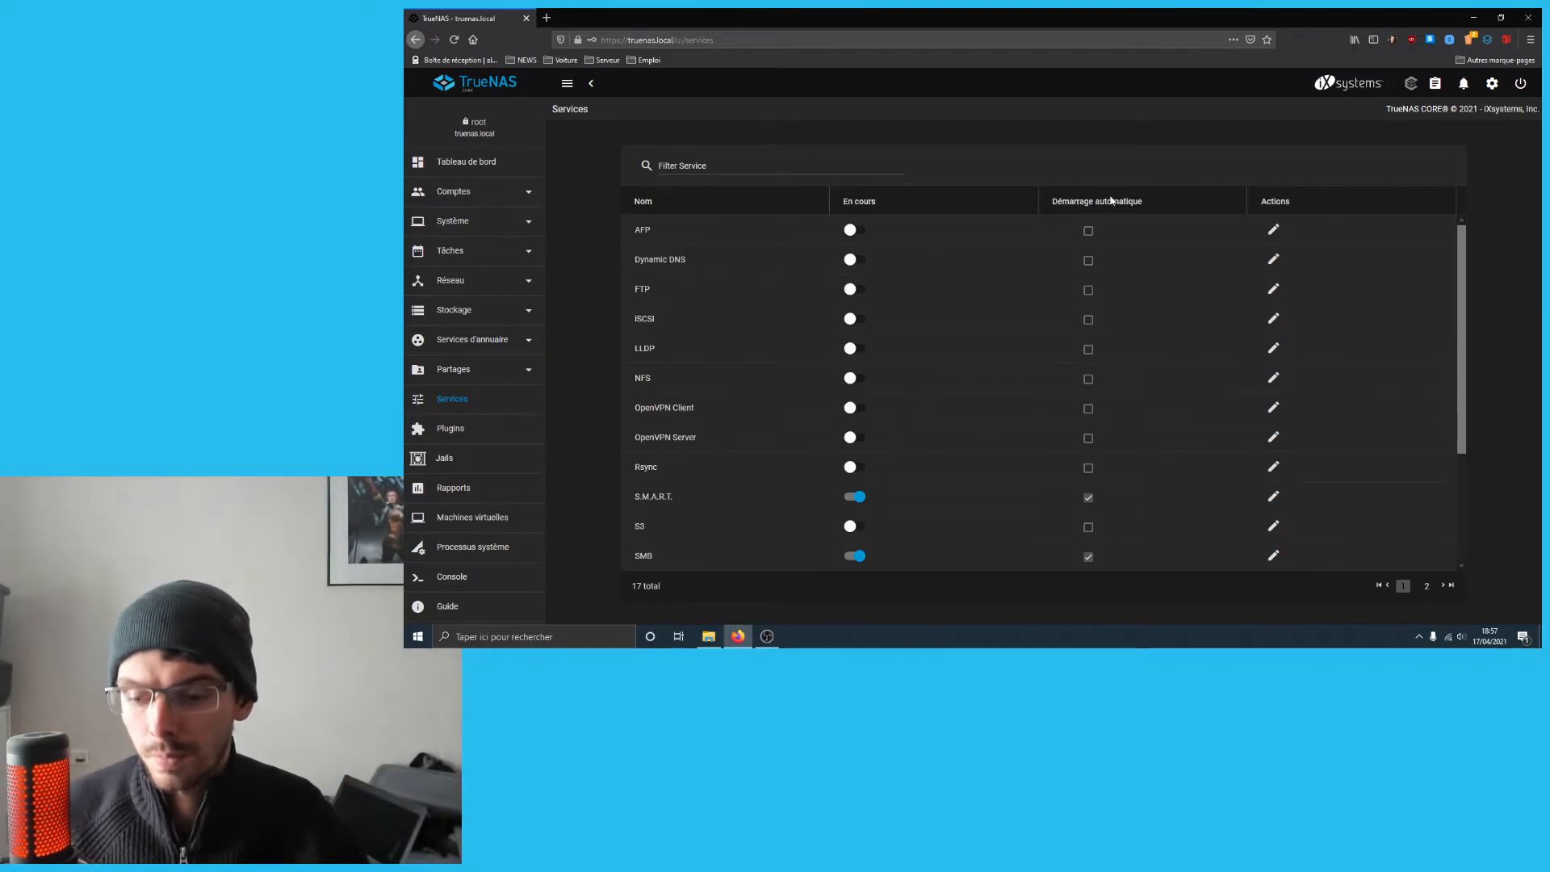
- Open TRUENAS from Explorer's network view and sign in with the user's username and password
key(alt+Tab)
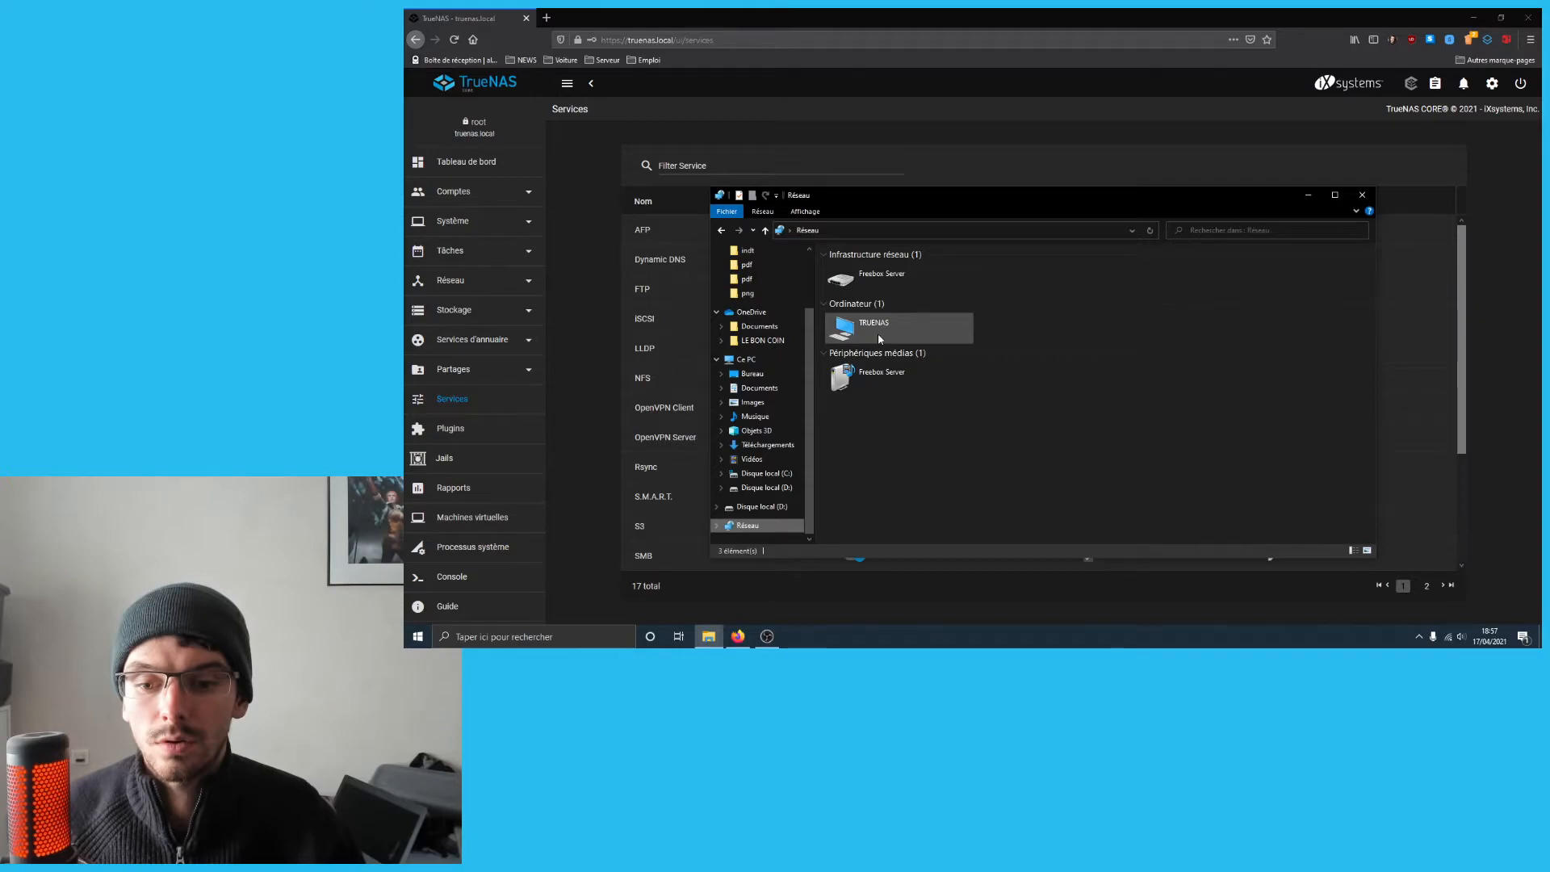
click(880, 338)
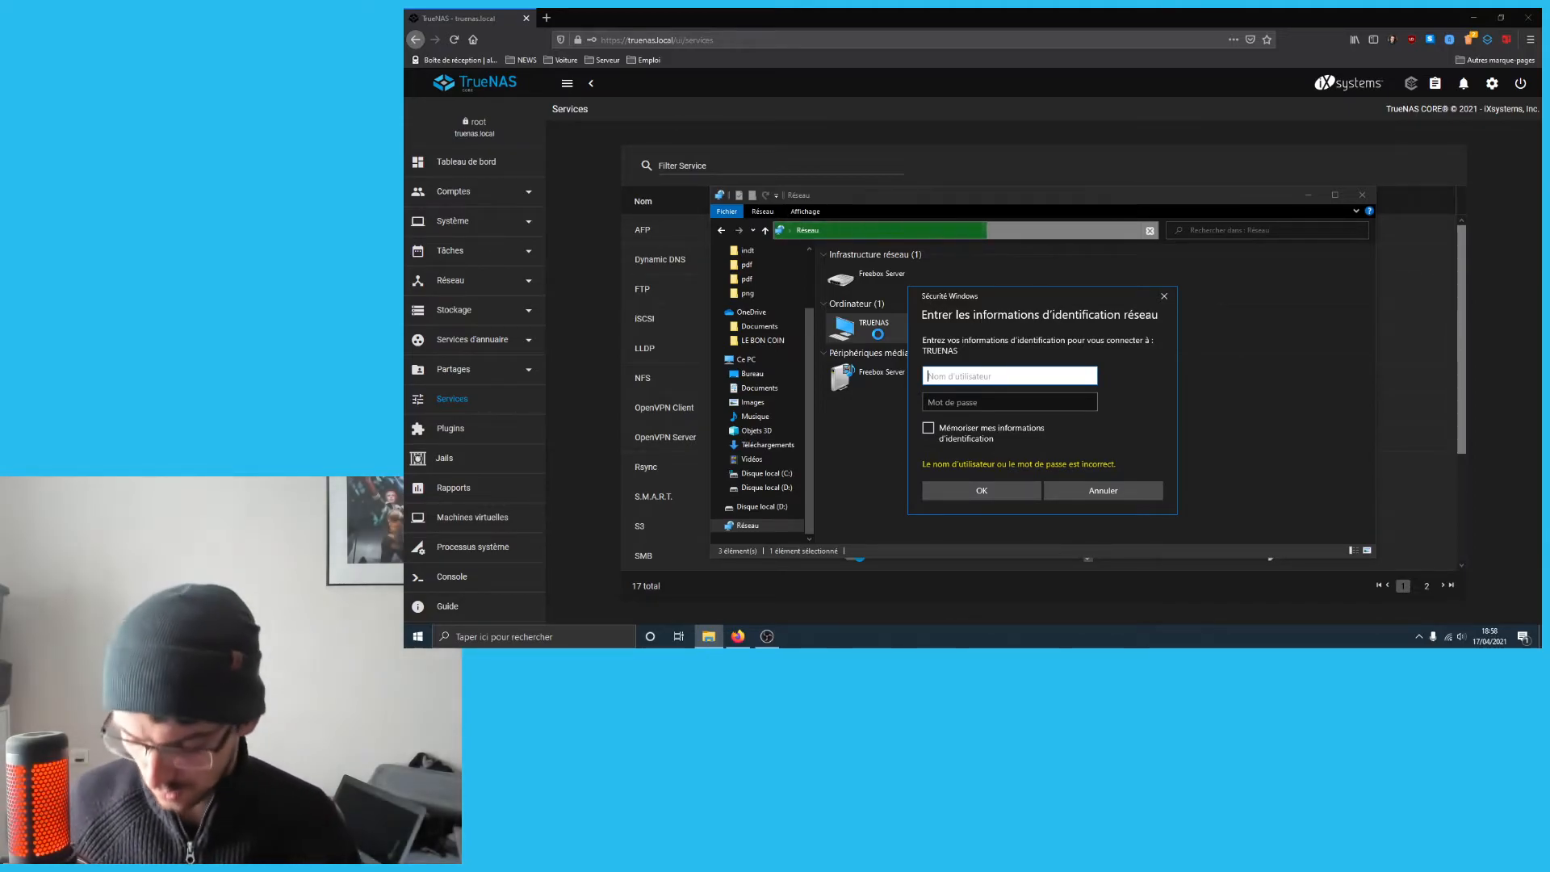
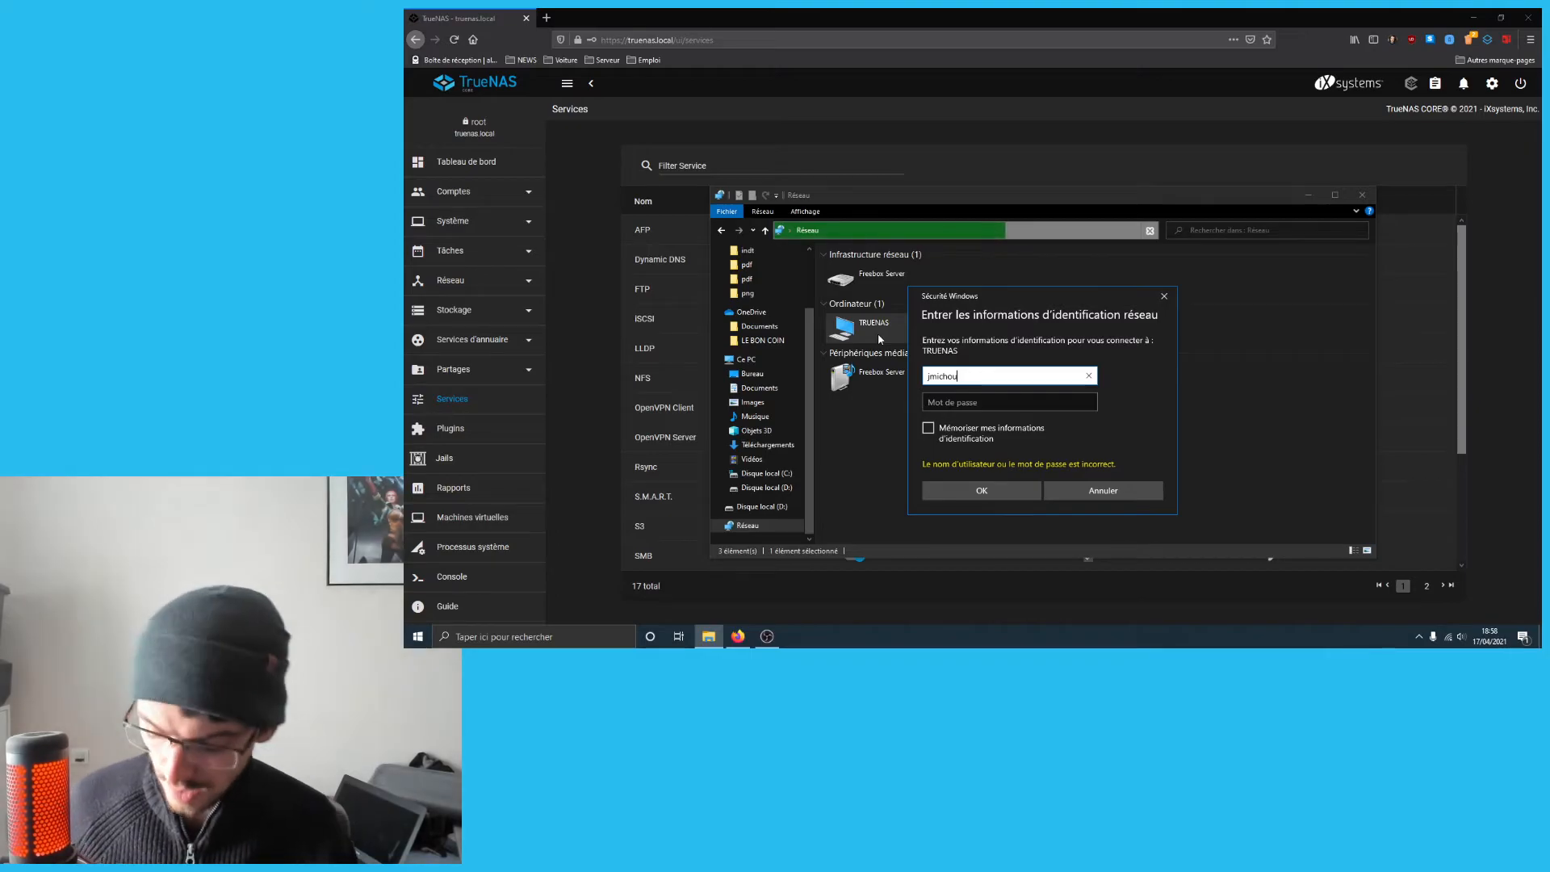
key(Tab)
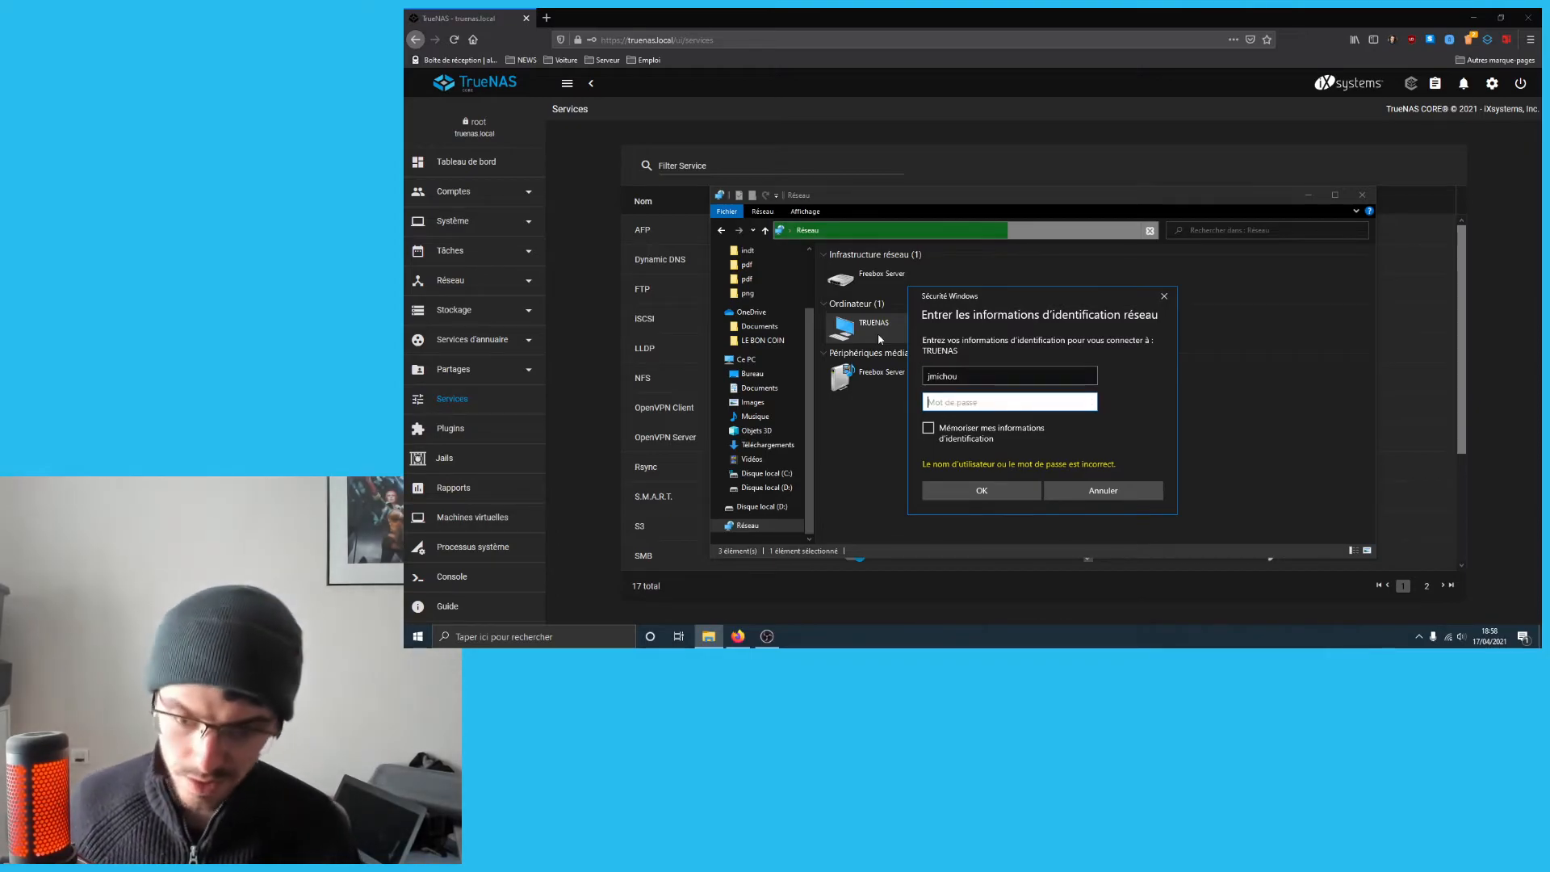
text(pass)
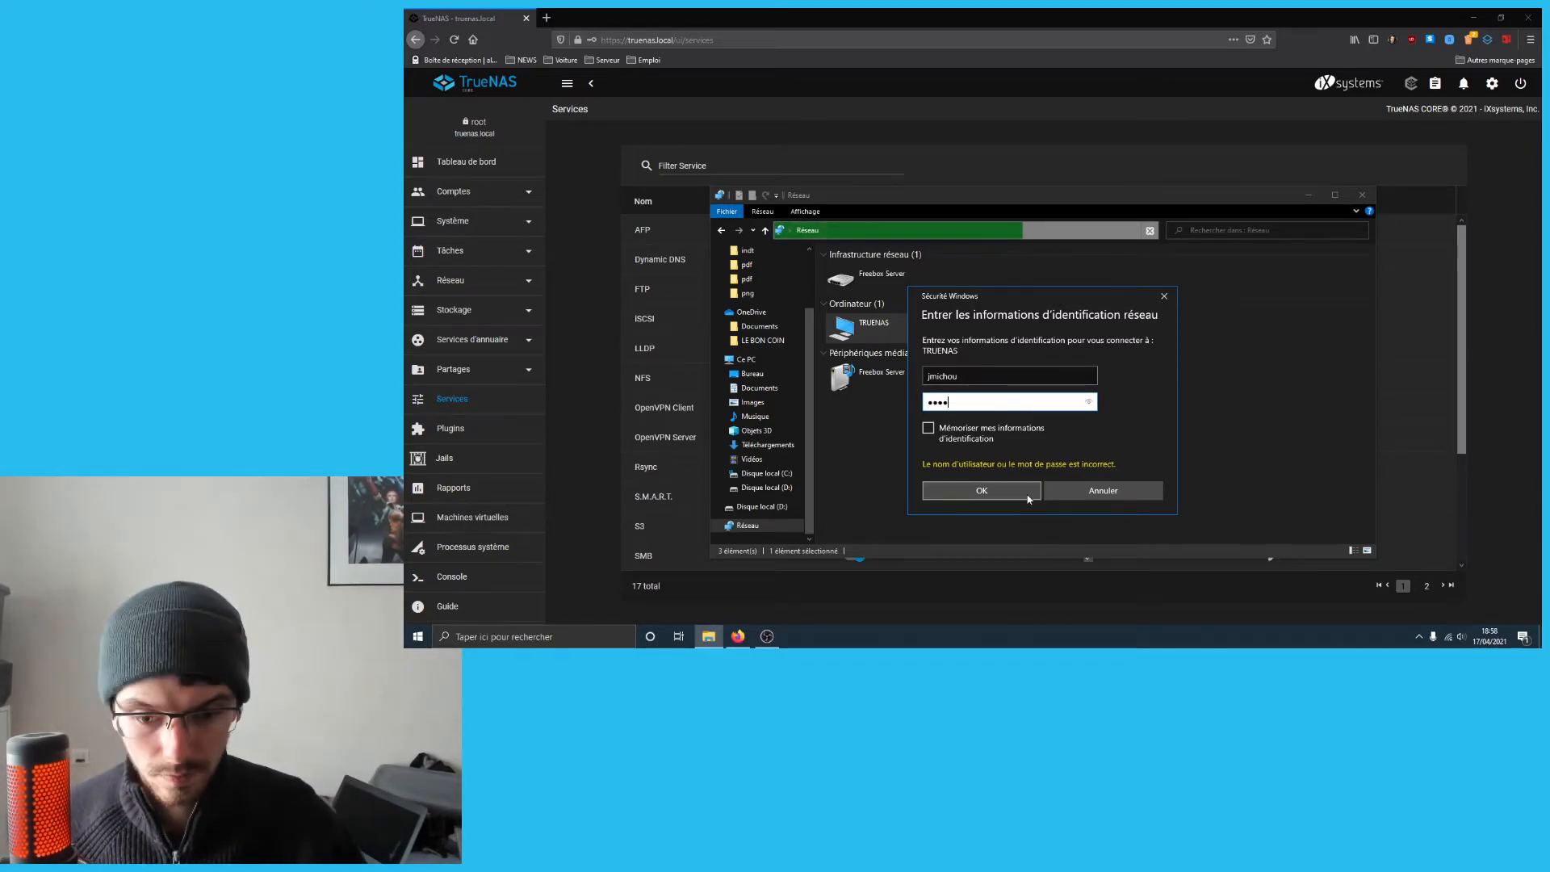
click(1024, 488)
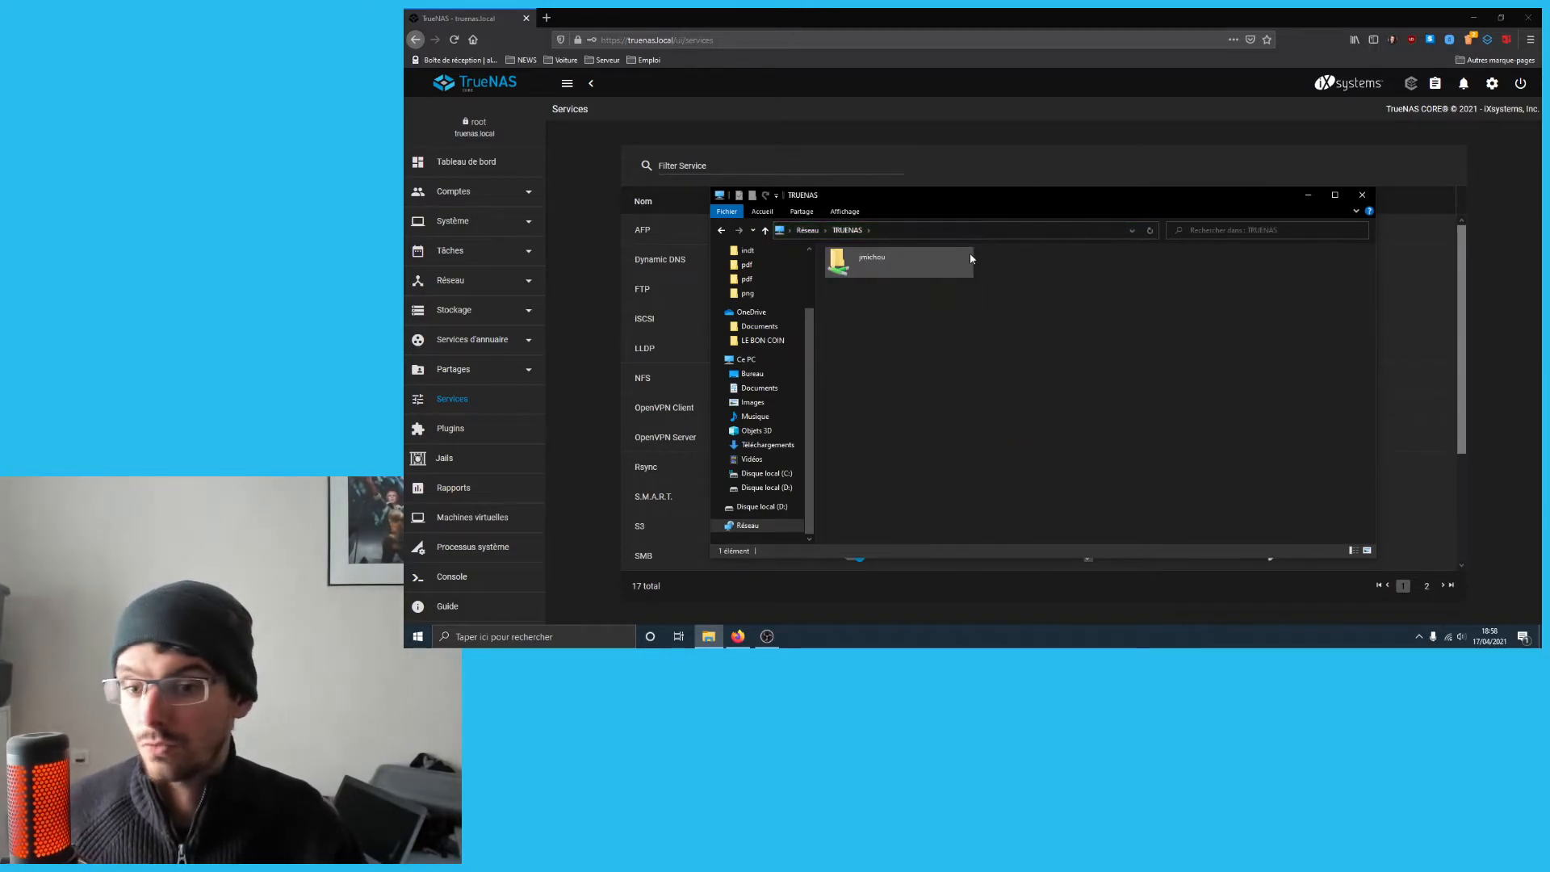
- In the user's share, create test.txt containing 1234 and save it
double_click(953, 271)
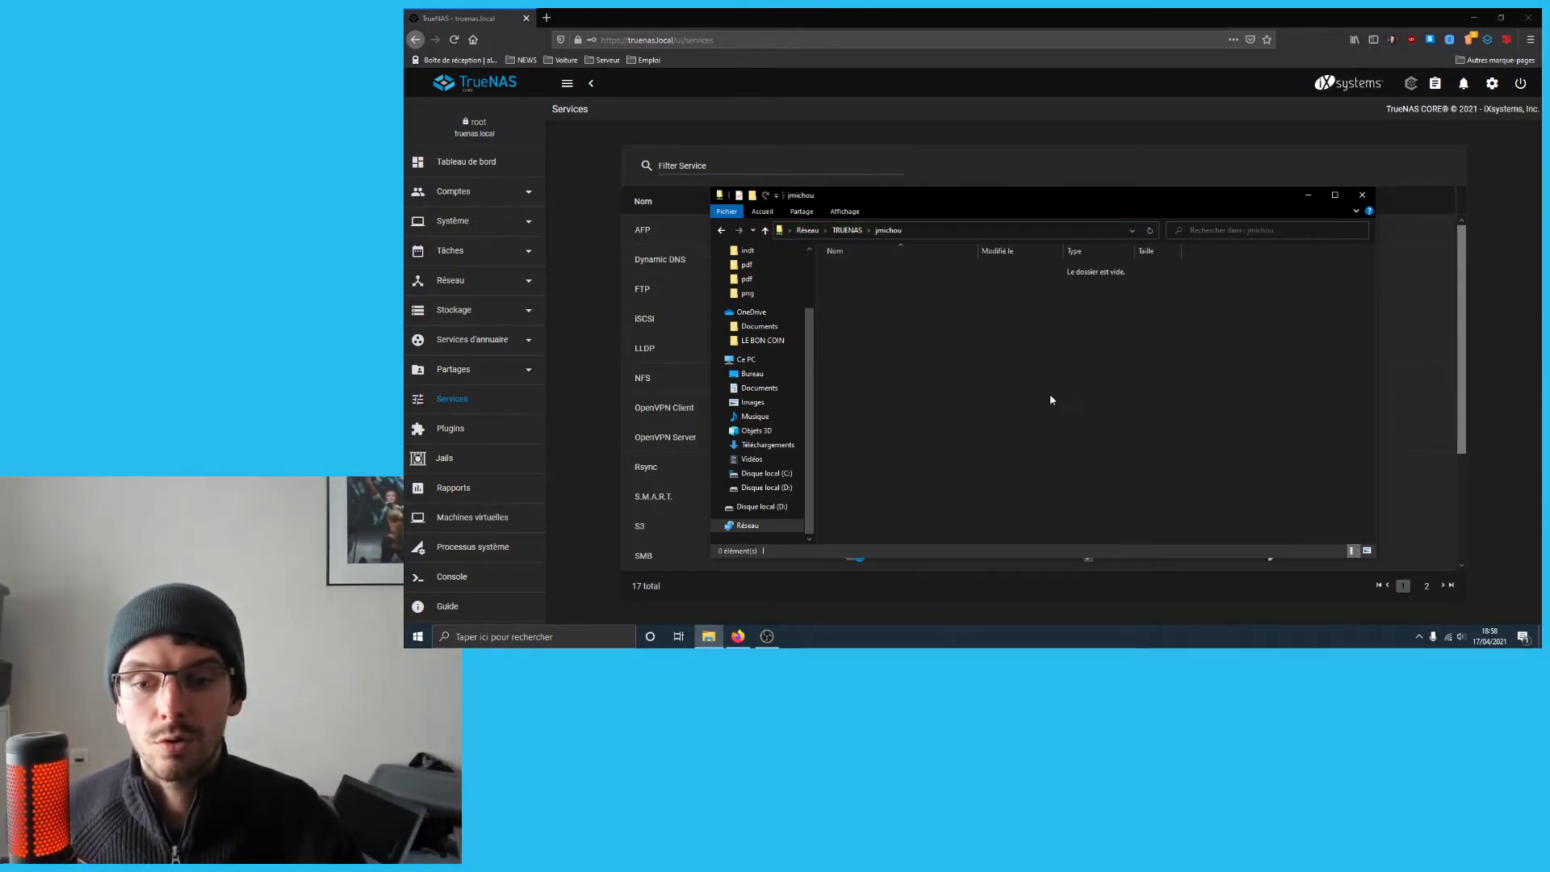
right_click(924, 324)
mouse_move(876, 433)
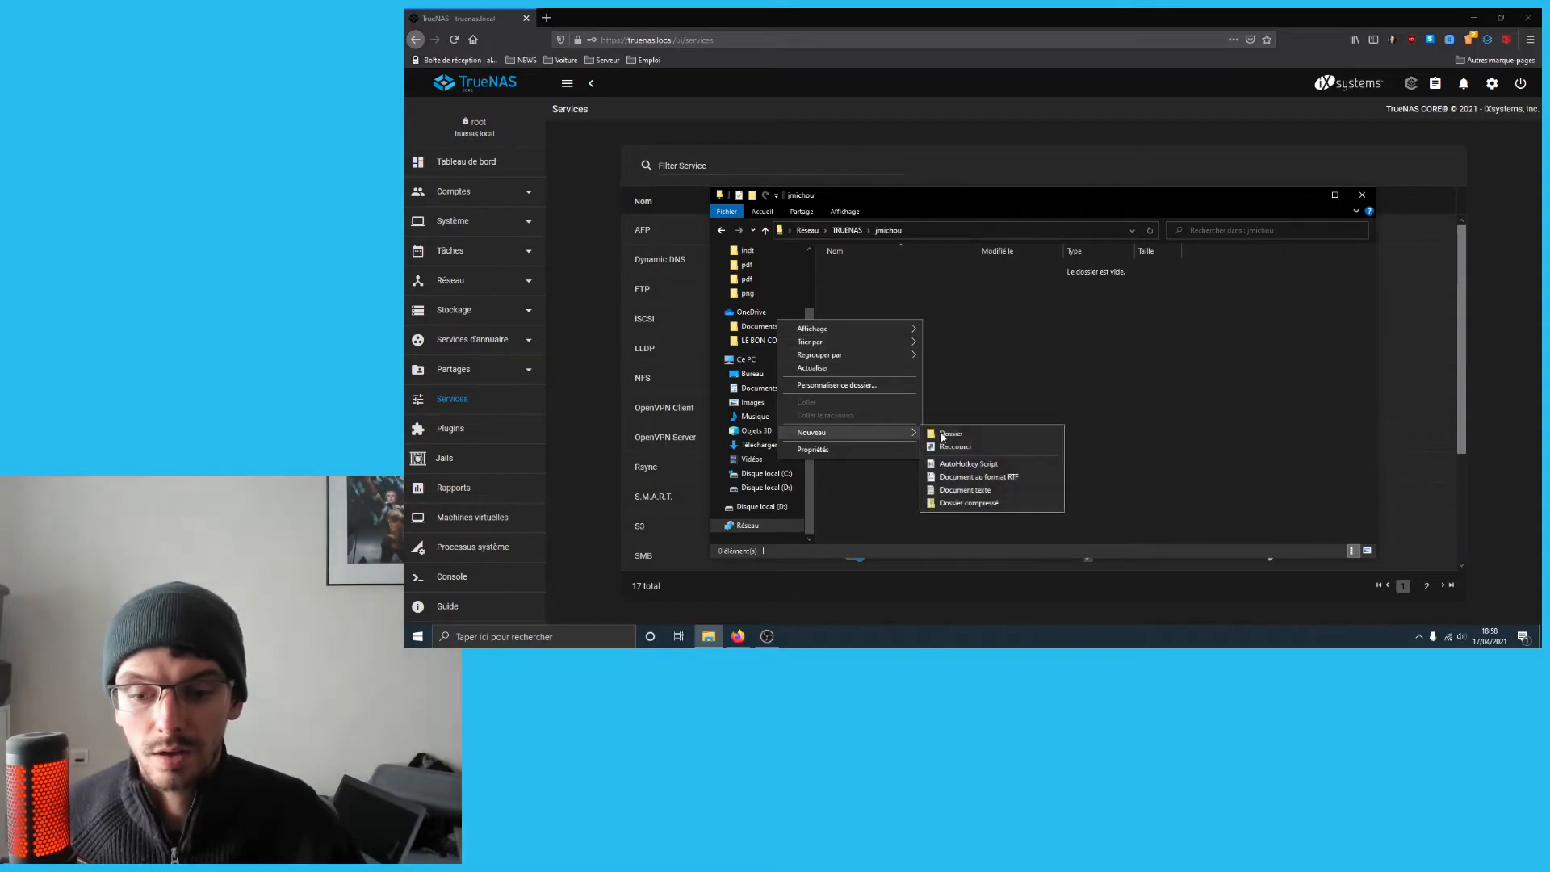
click(966, 489)
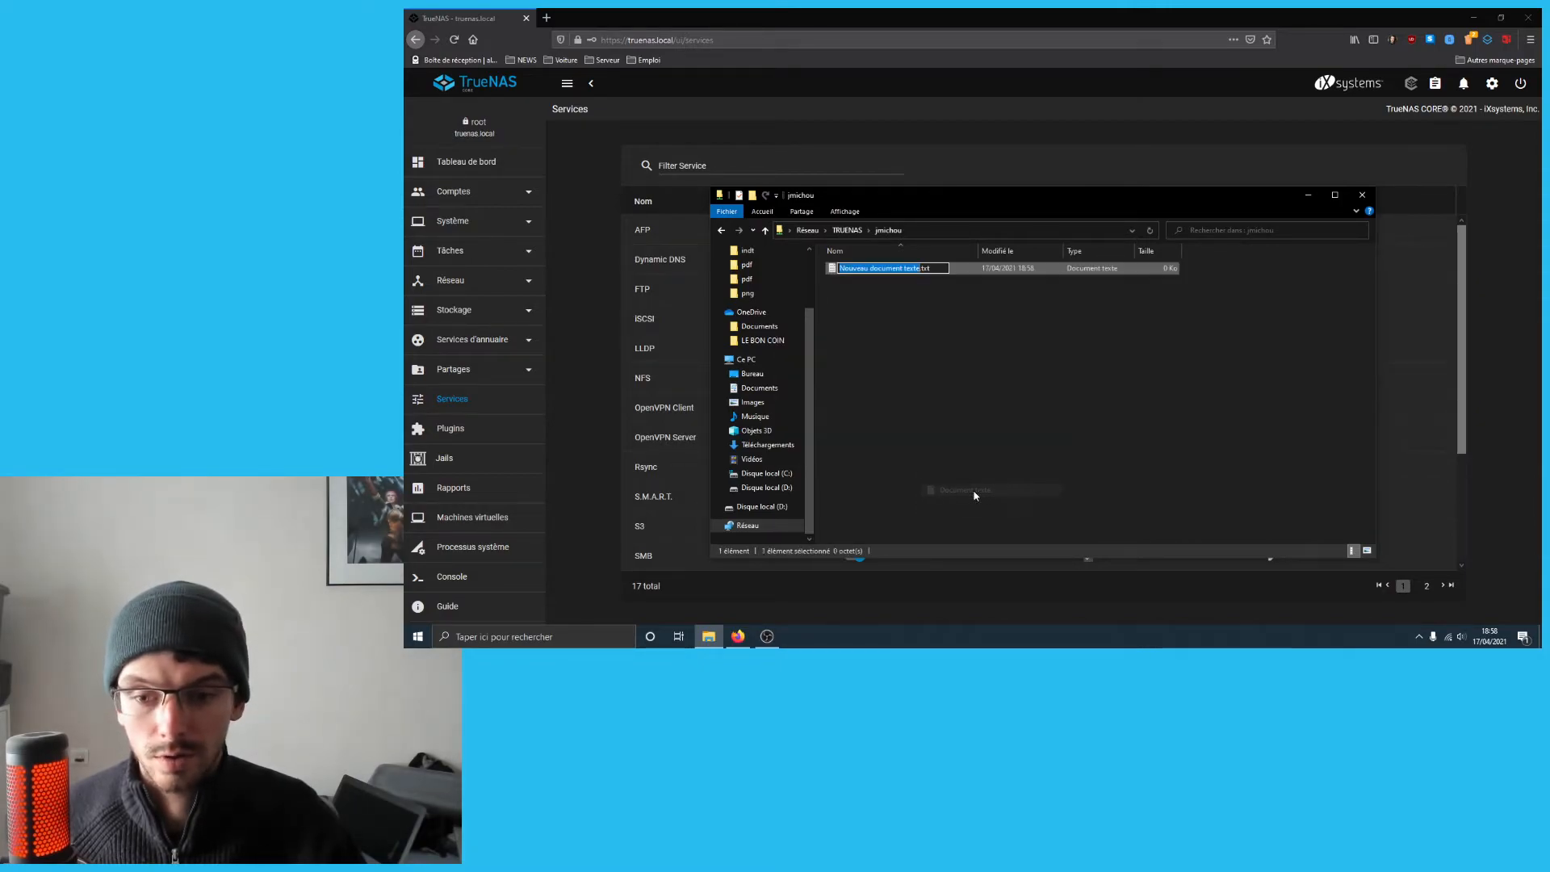
text(test)
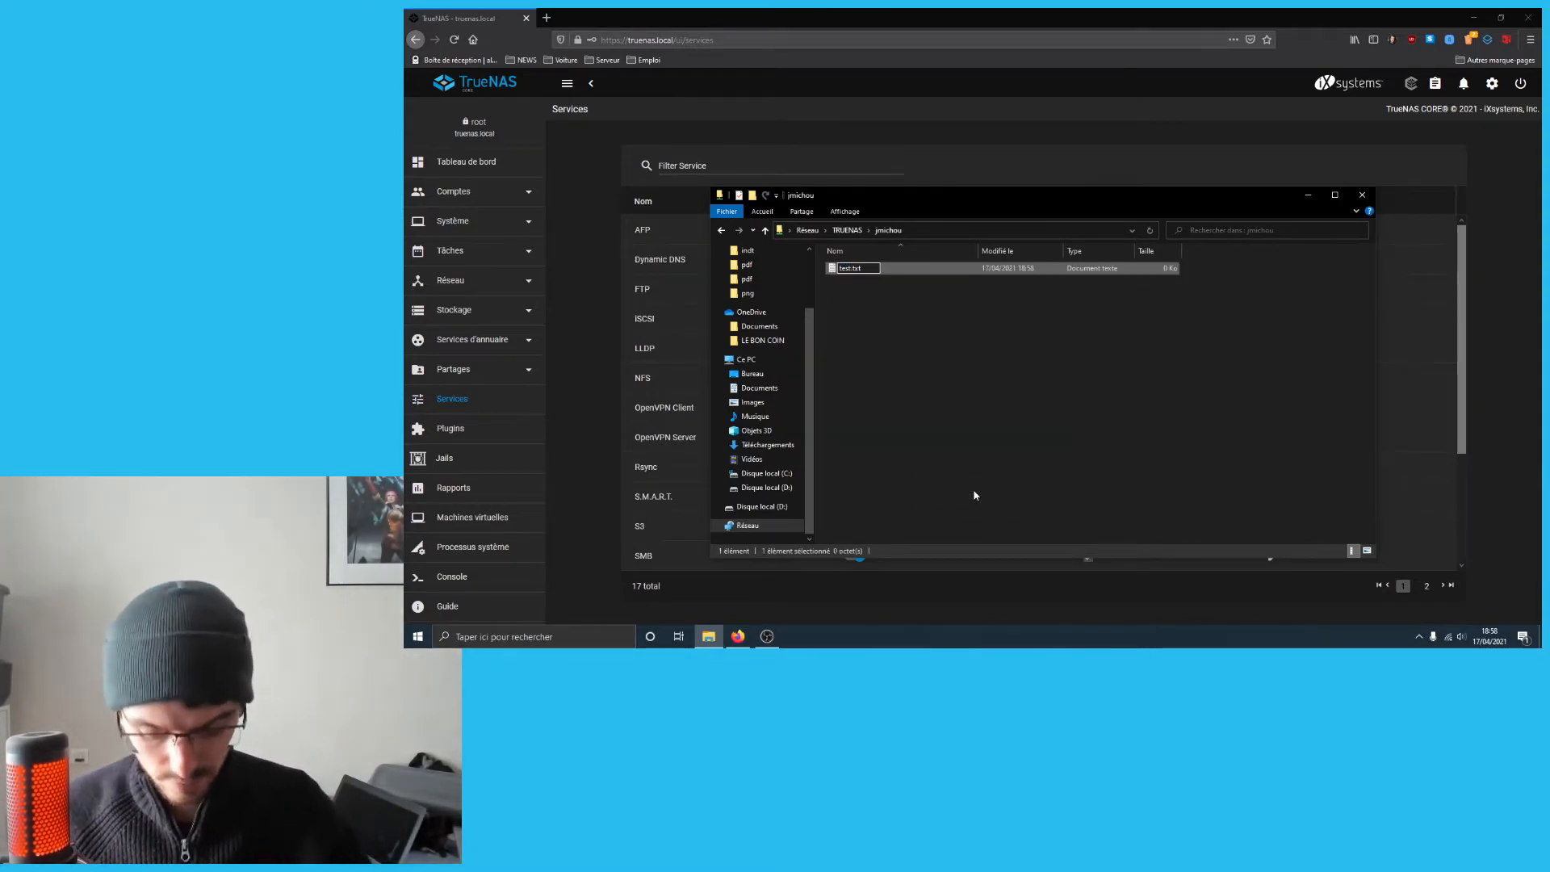
key(Return)
double_click(849, 269)
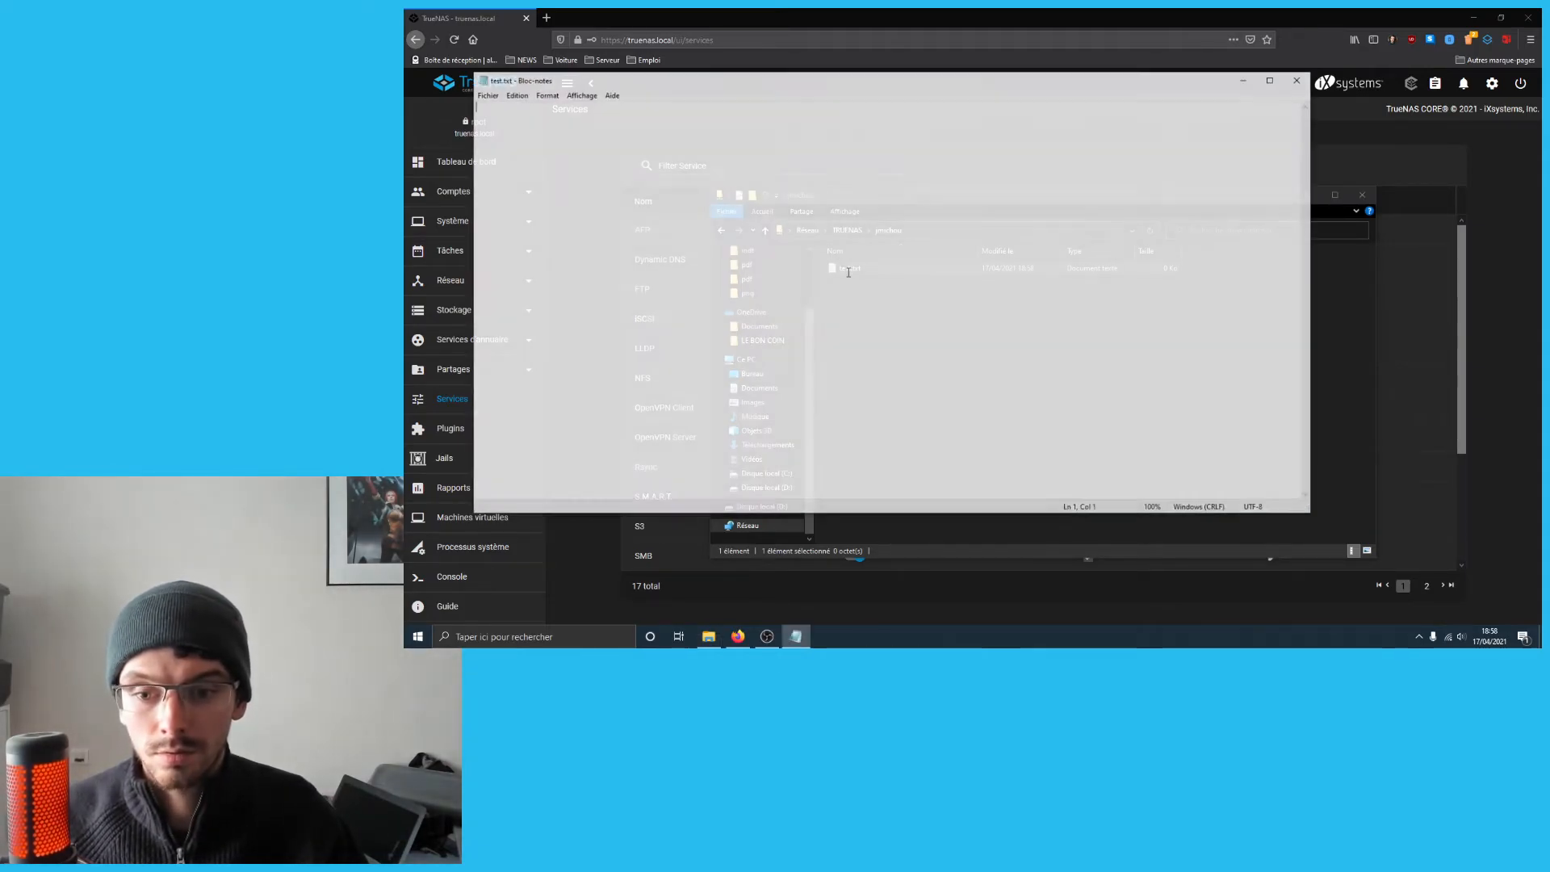
text(1234)
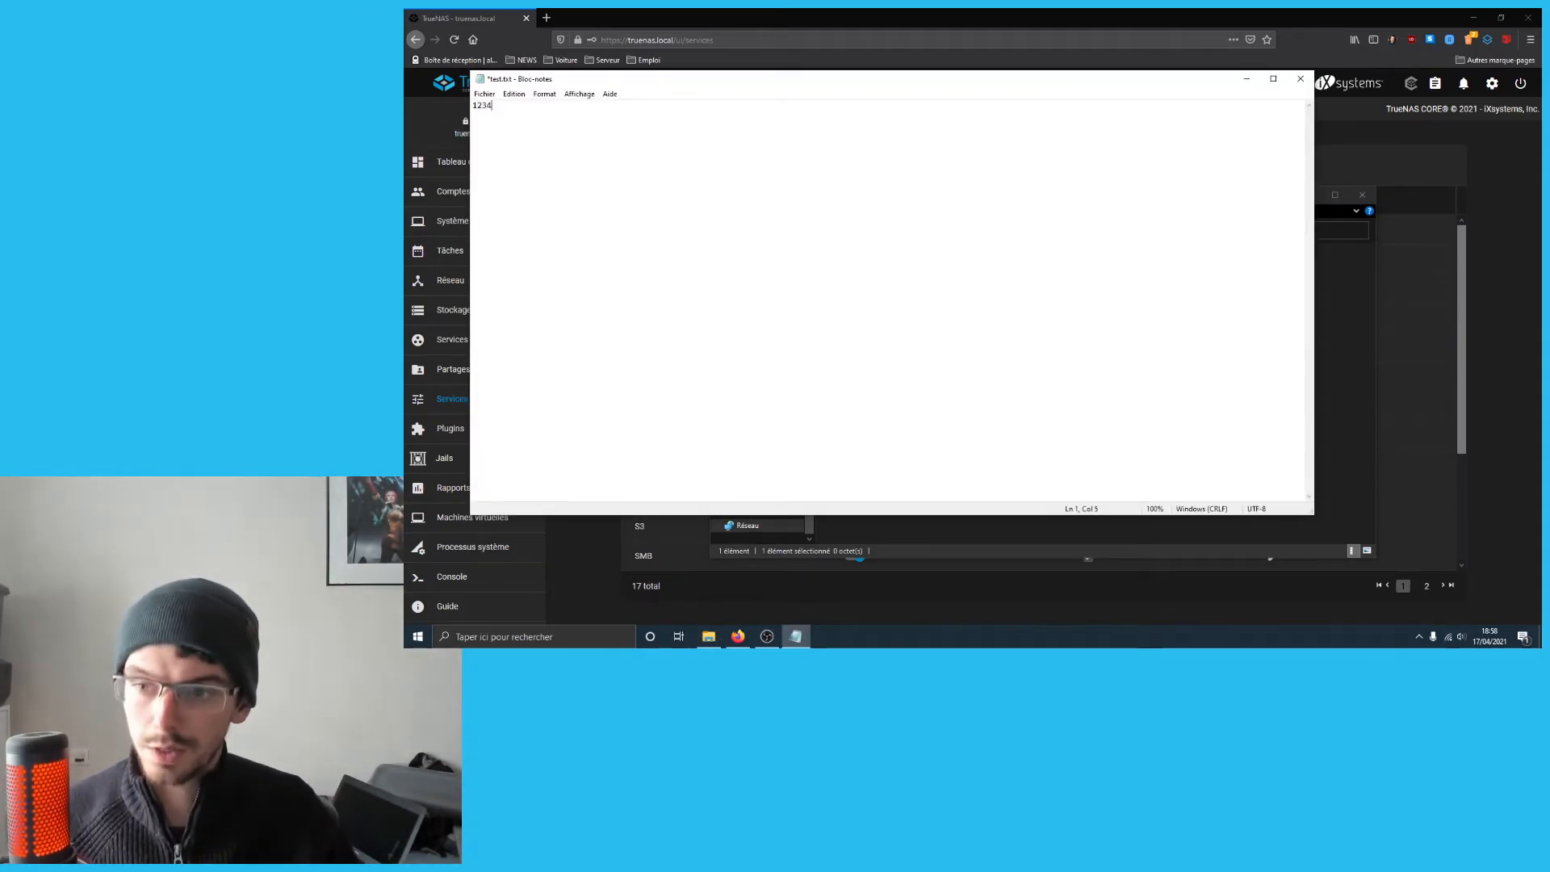
click(1300, 78)
key(Return)
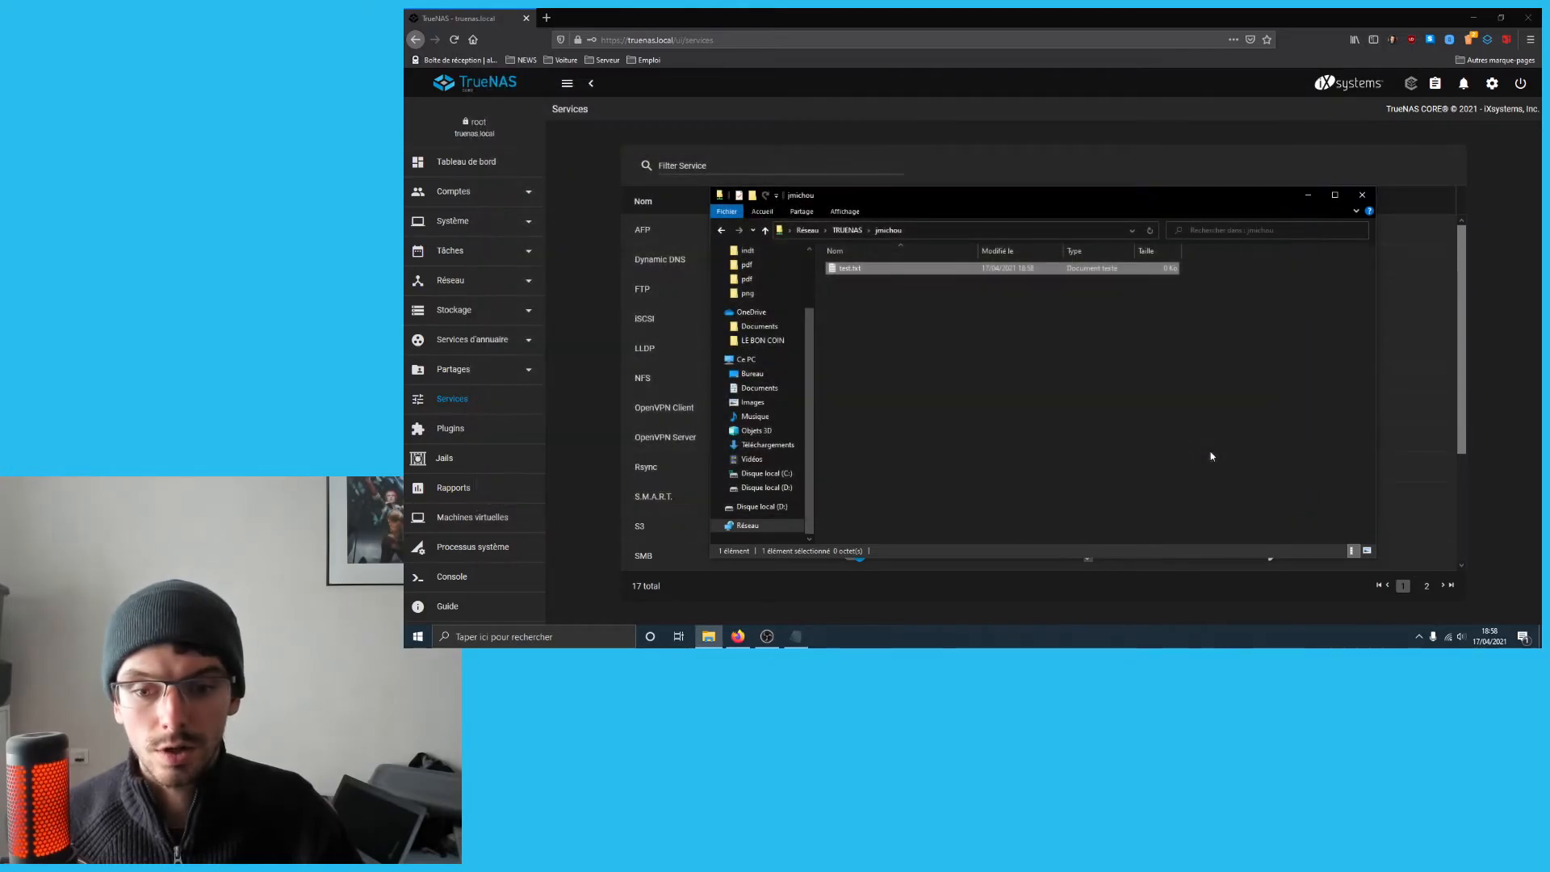
- Refresh the folder and reopen test.txt to confirm 1234 was saved
click(973, 338)
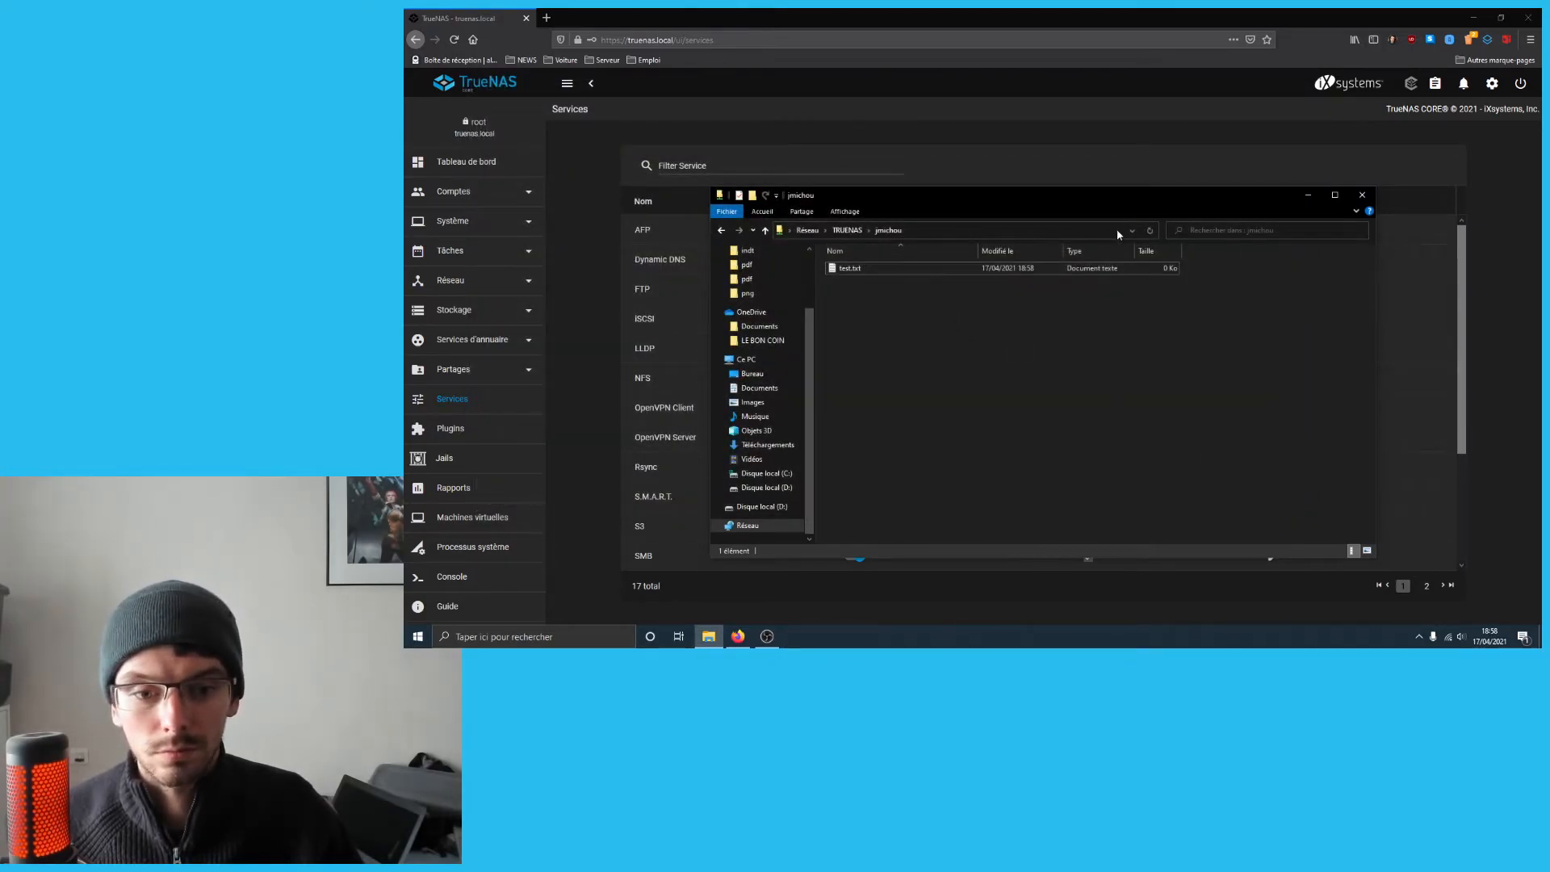
click(1153, 229)
double_click(1132, 268)
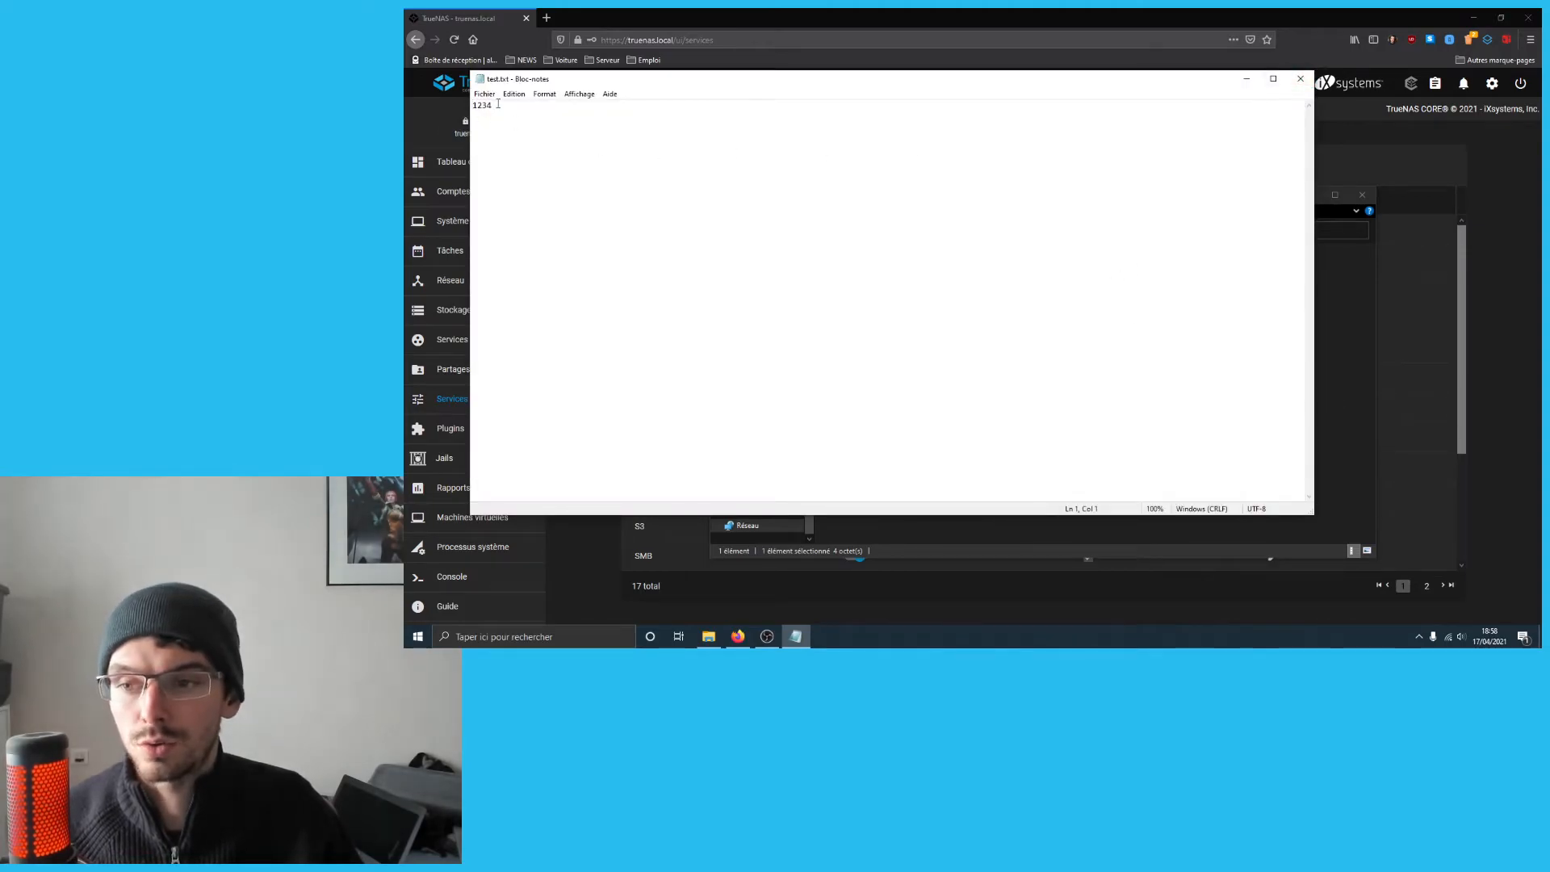
click(1299, 79)
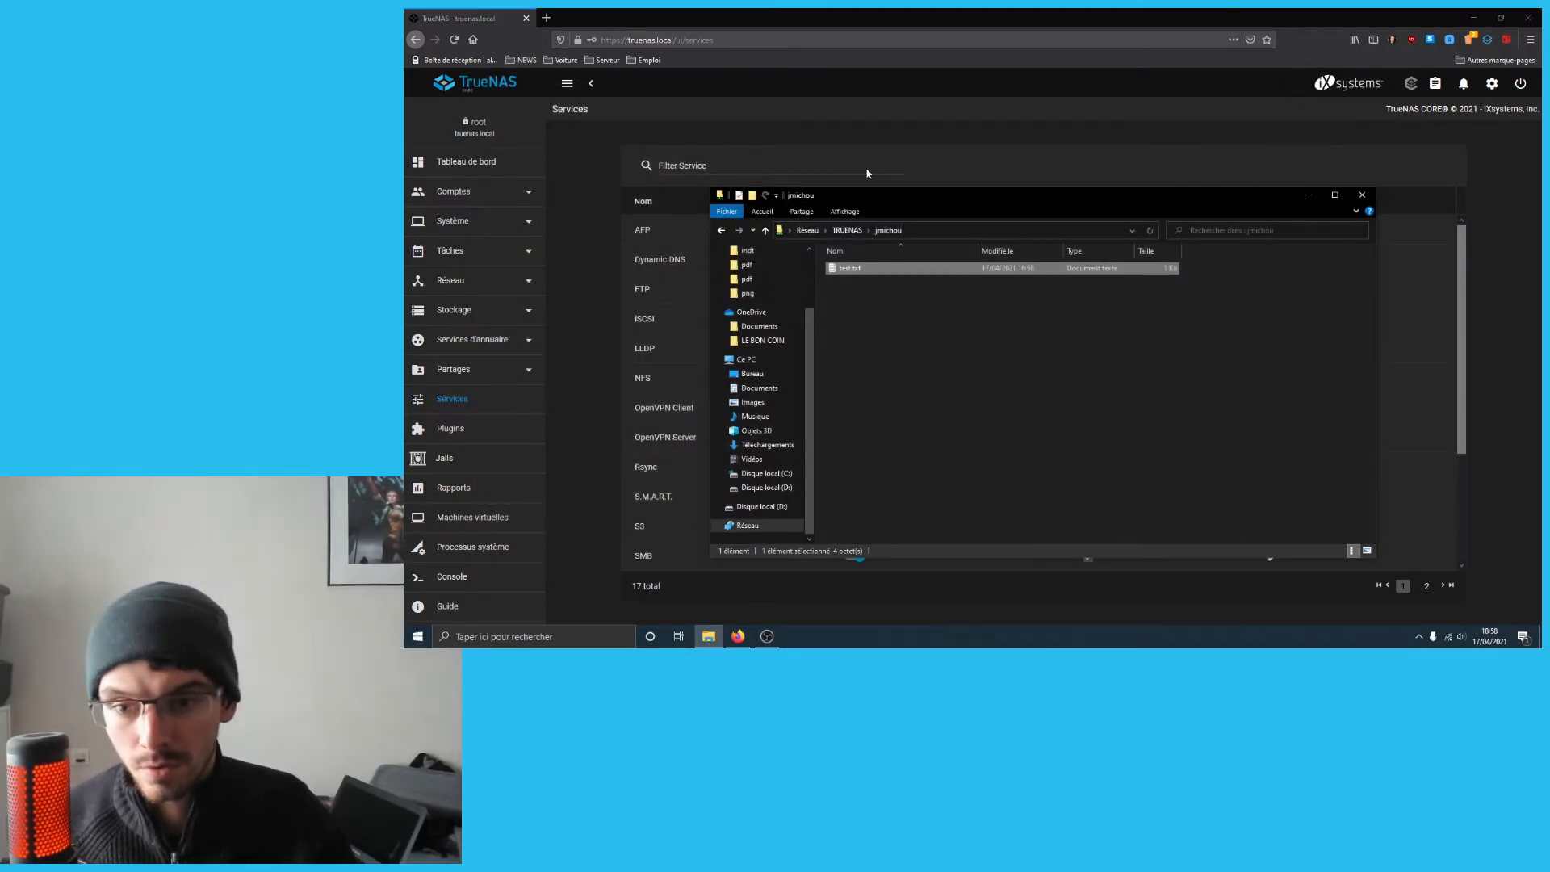
- Return to the TrueNAS web interface and open Stockage > Volumes
click(891, 146)
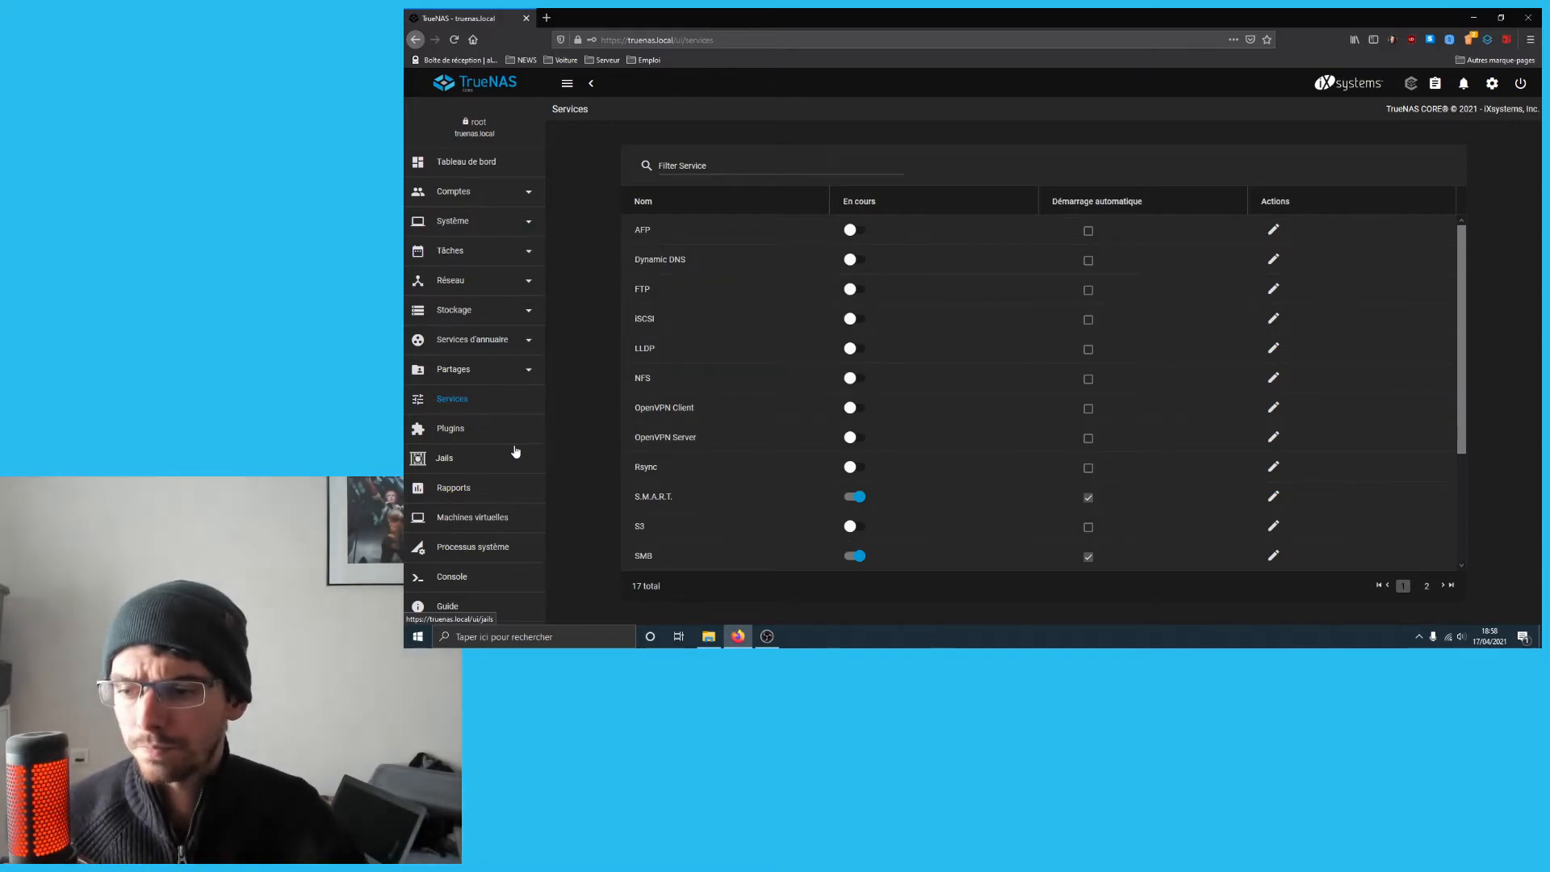
click(466, 312)
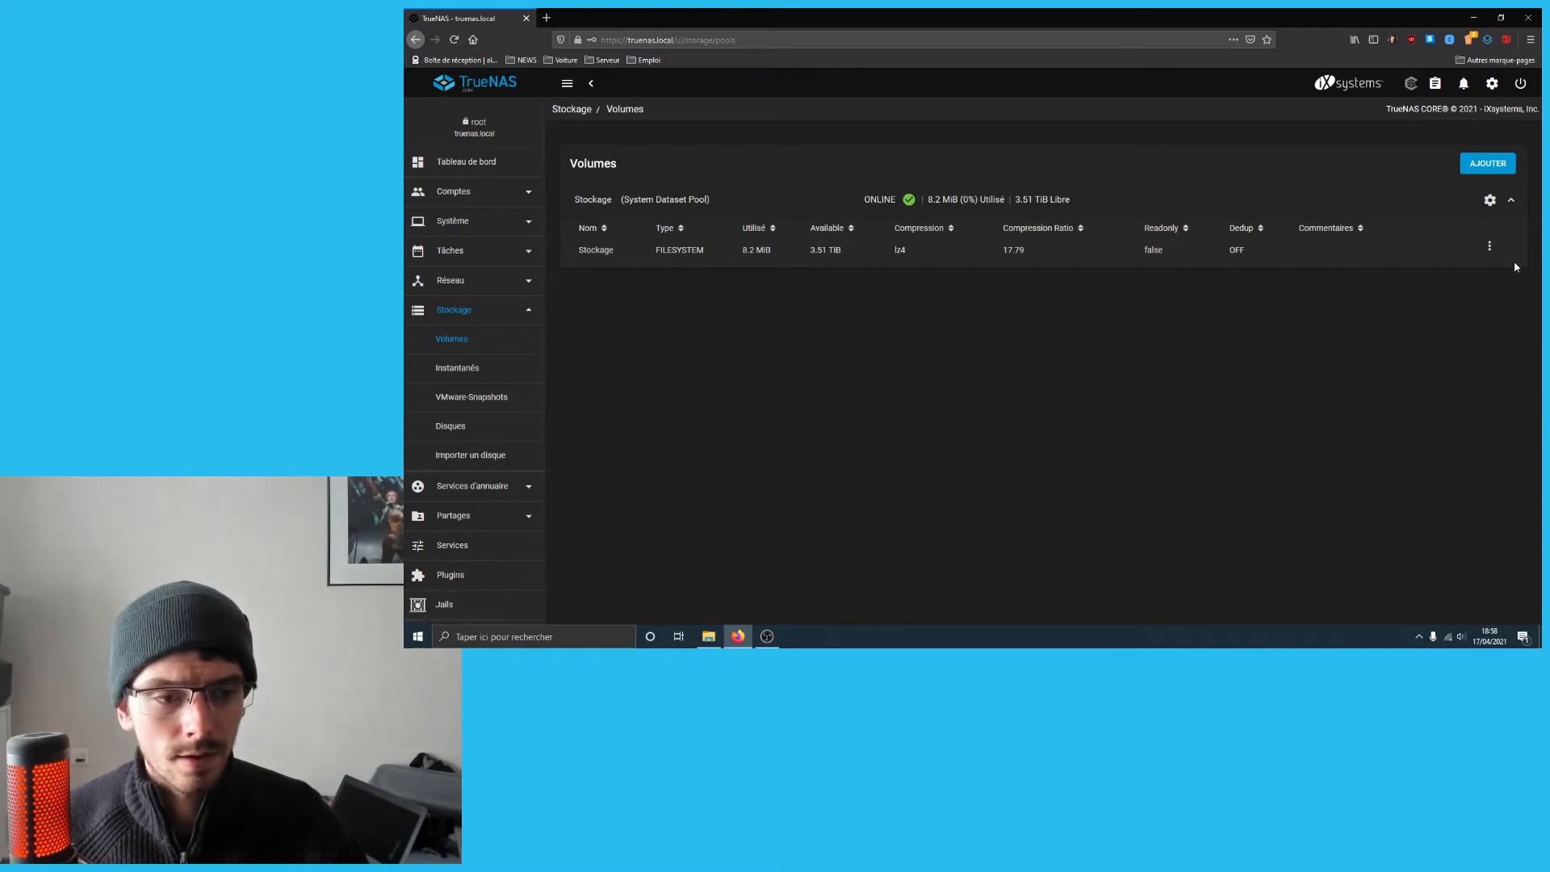
- Add a dataset named public to the Stockage pool
click(1492, 249)
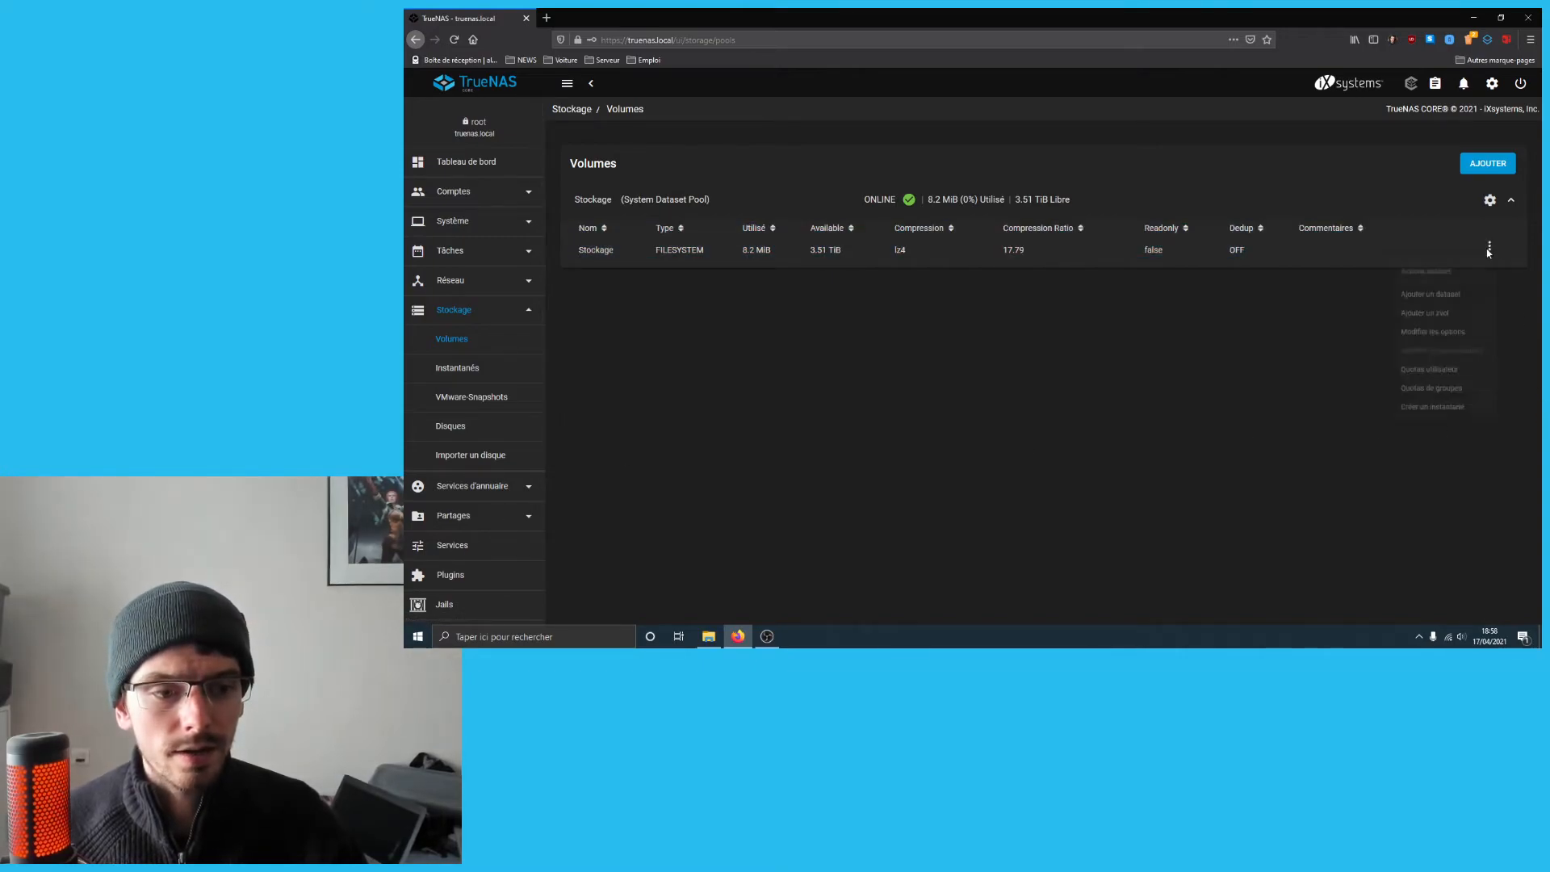
click(1459, 302)
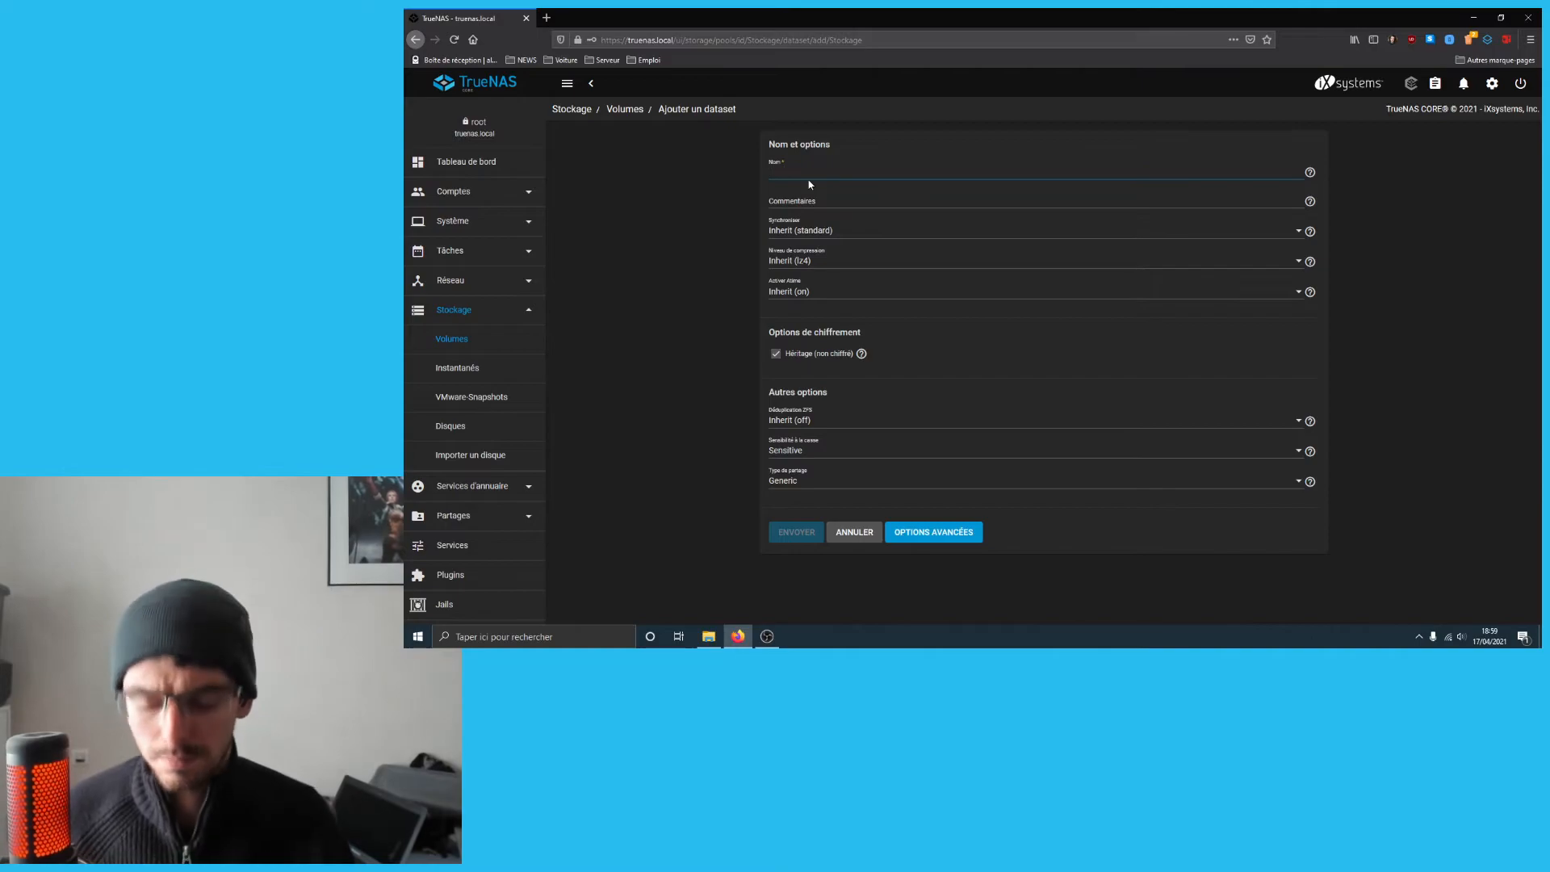
text(public)
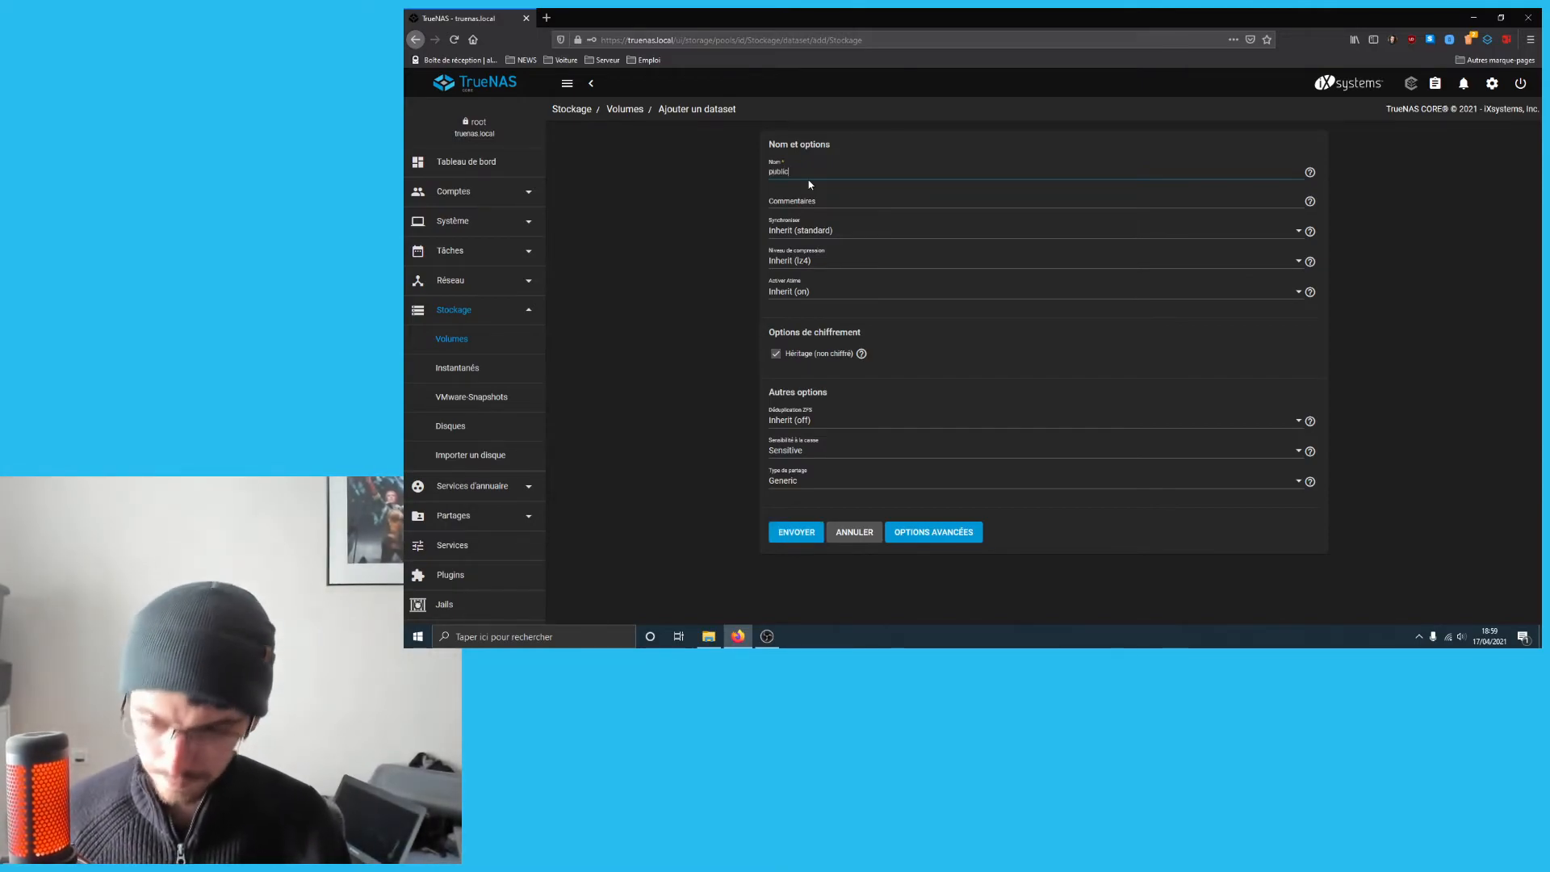
click(816, 208)
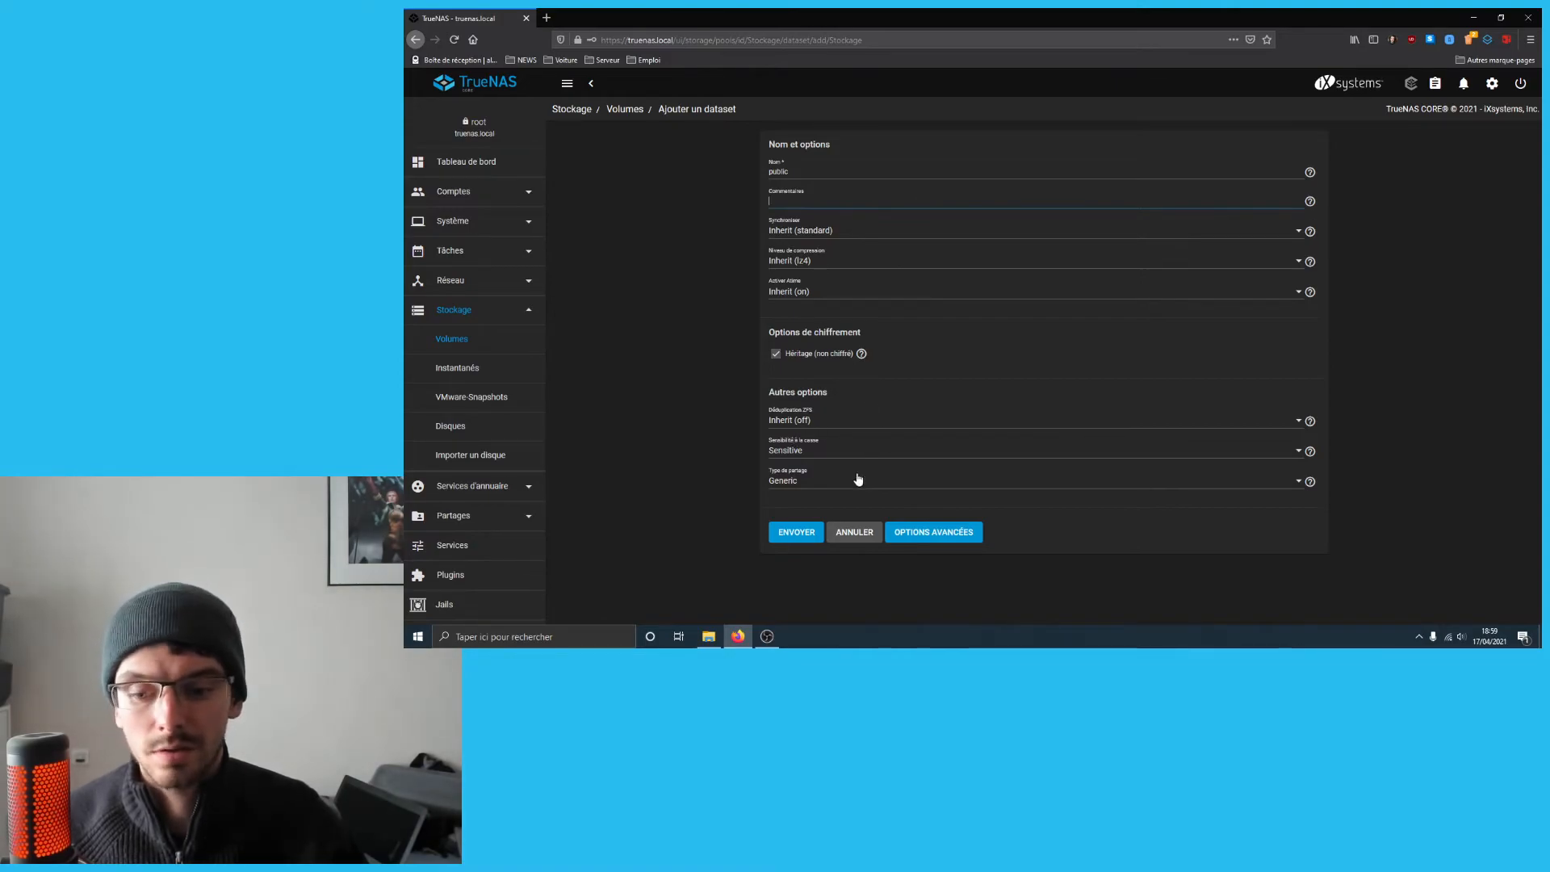
click(854, 532)
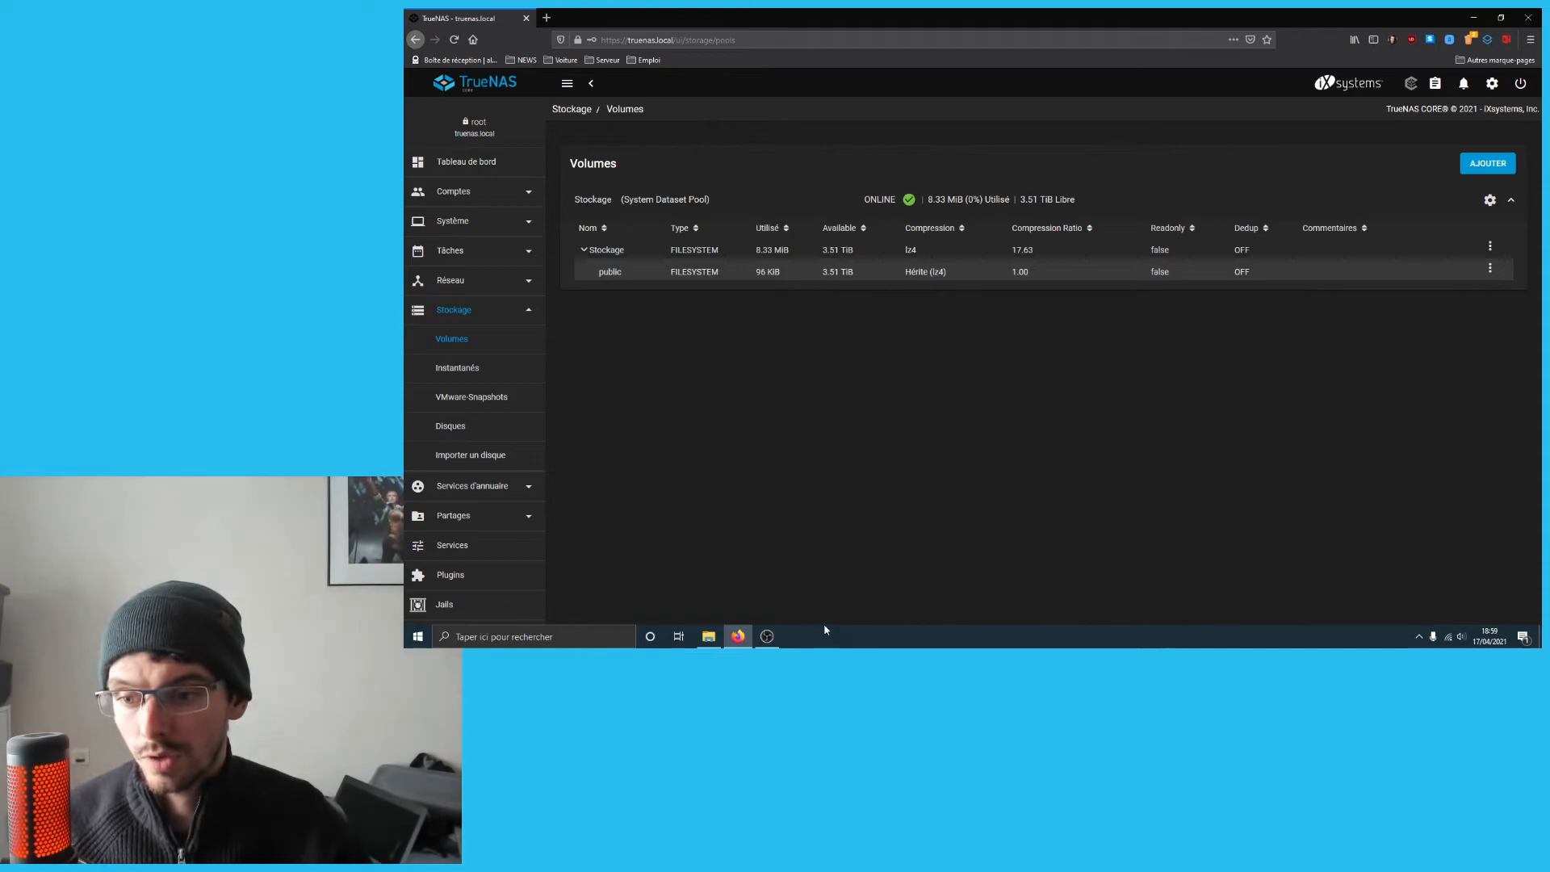
- Check the new public dataset under Stockage in the volumes list
click(585, 275)
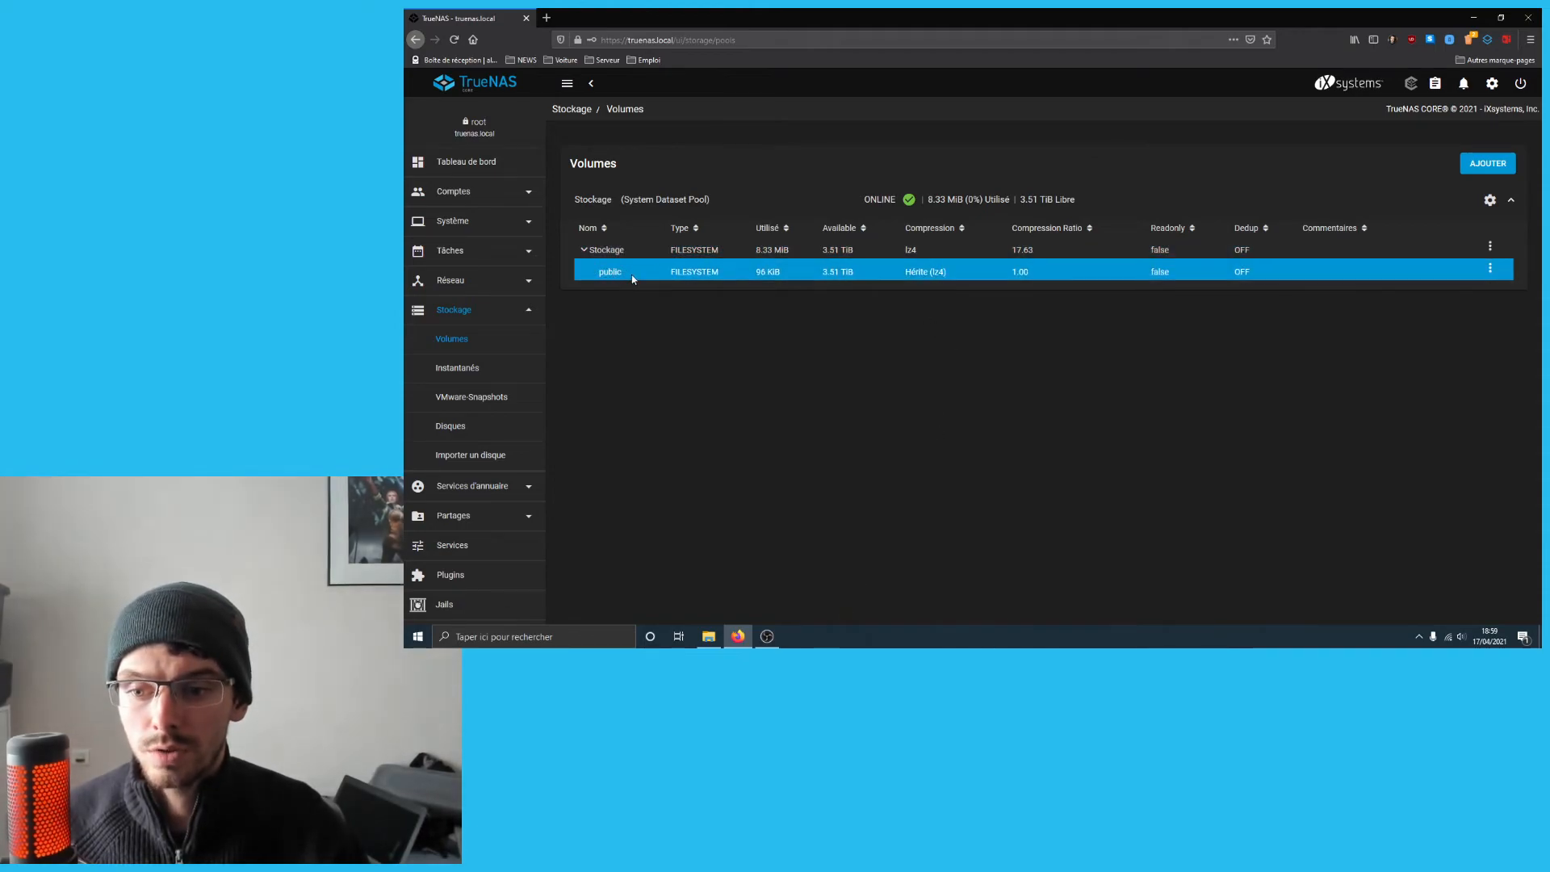
click(597, 249)
click(616, 271)
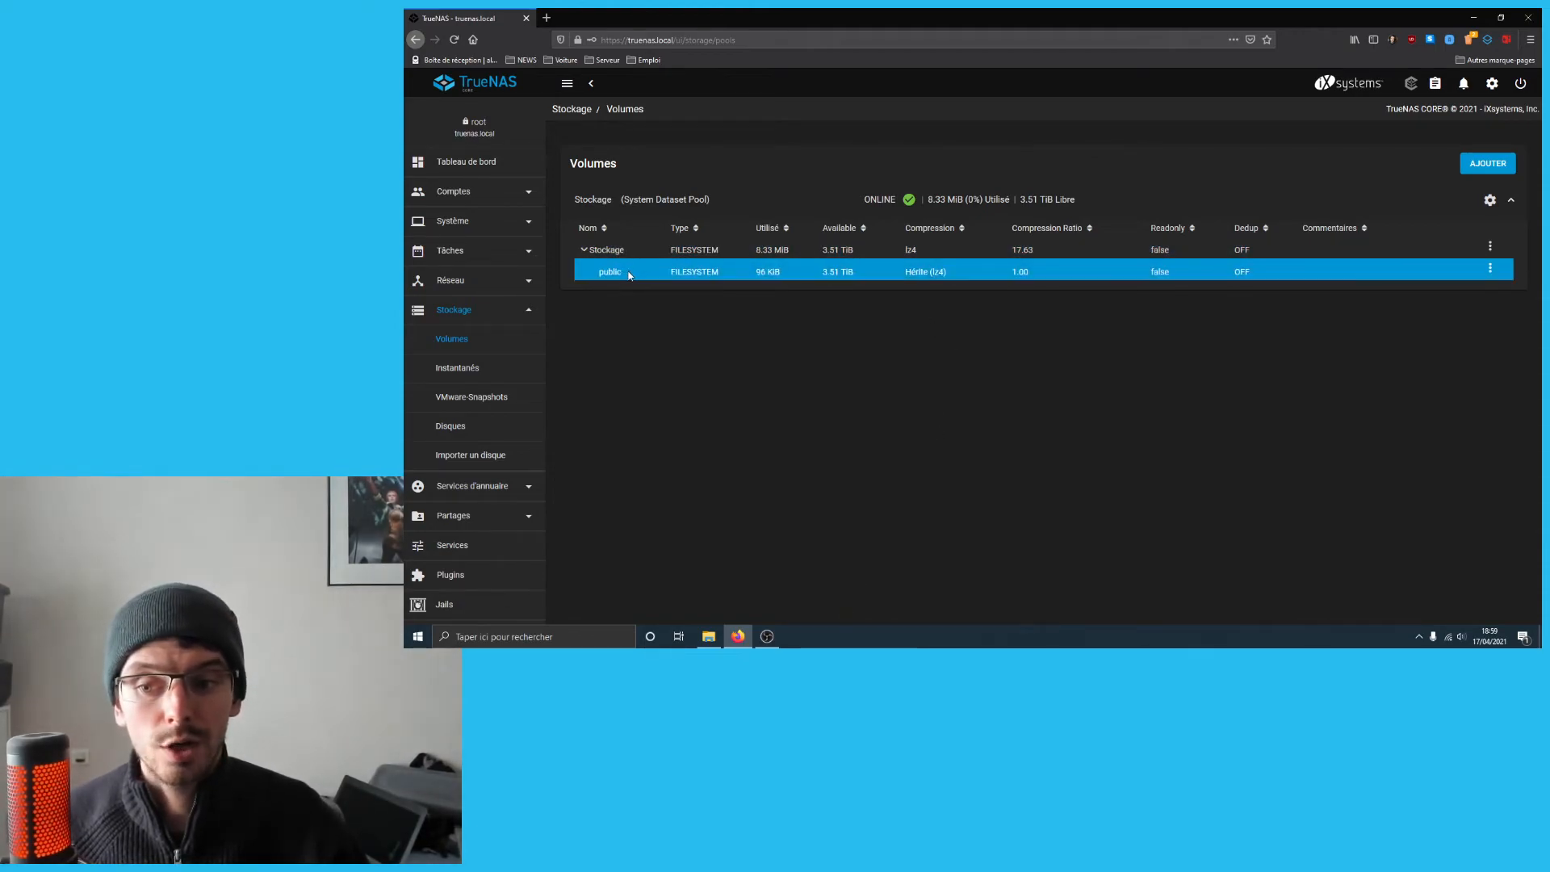
click(611, 275)
click(492, 517)
- Create an SMB share with path /mnt/Stockage/public
click(494, 517)
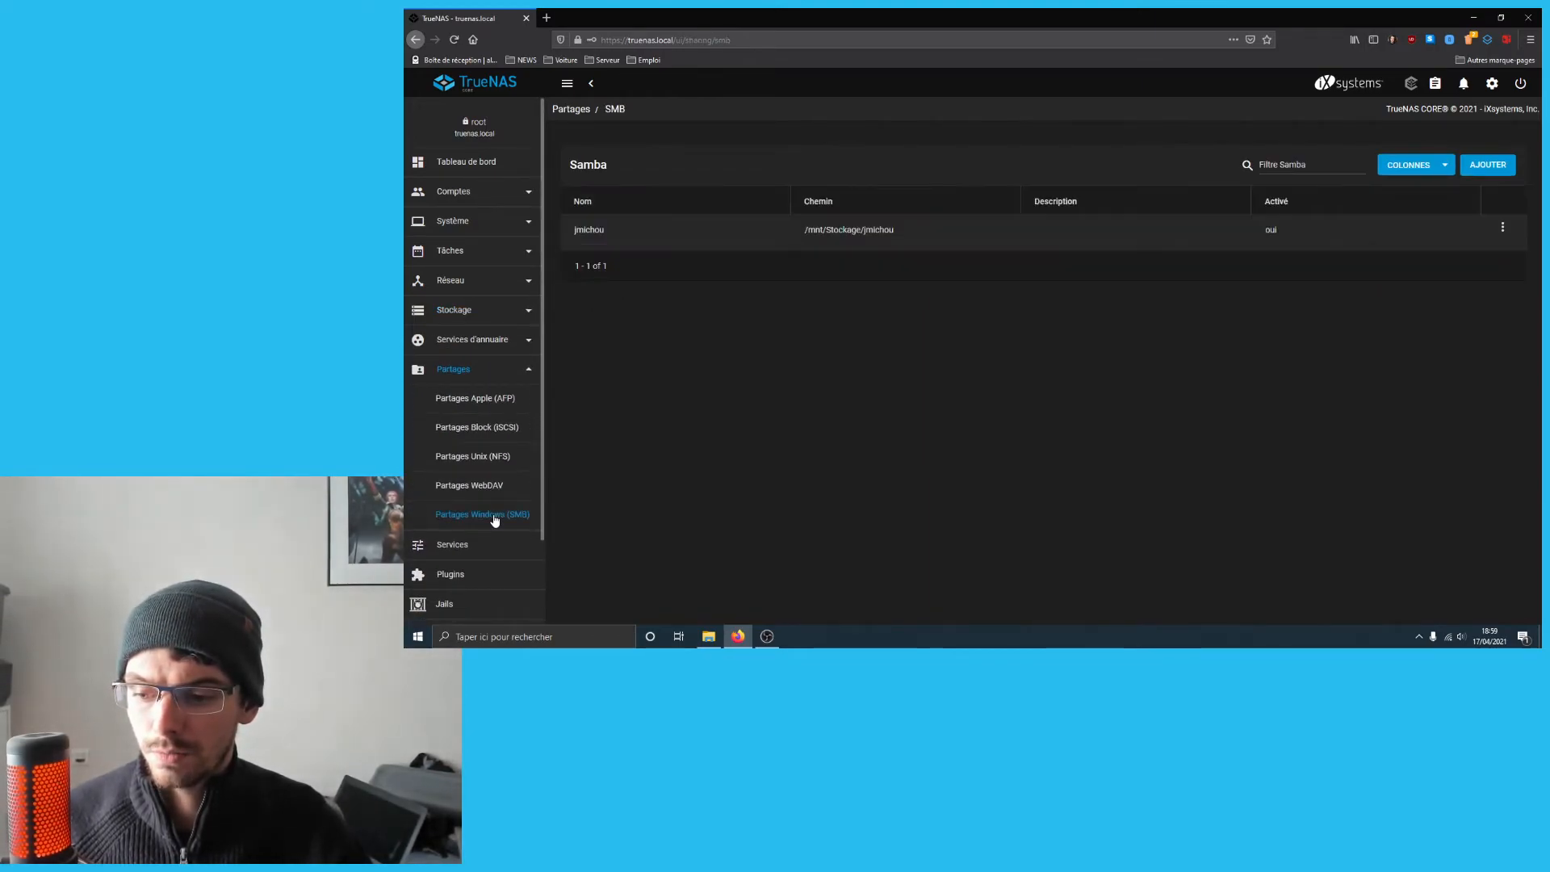
click(1493, 166)
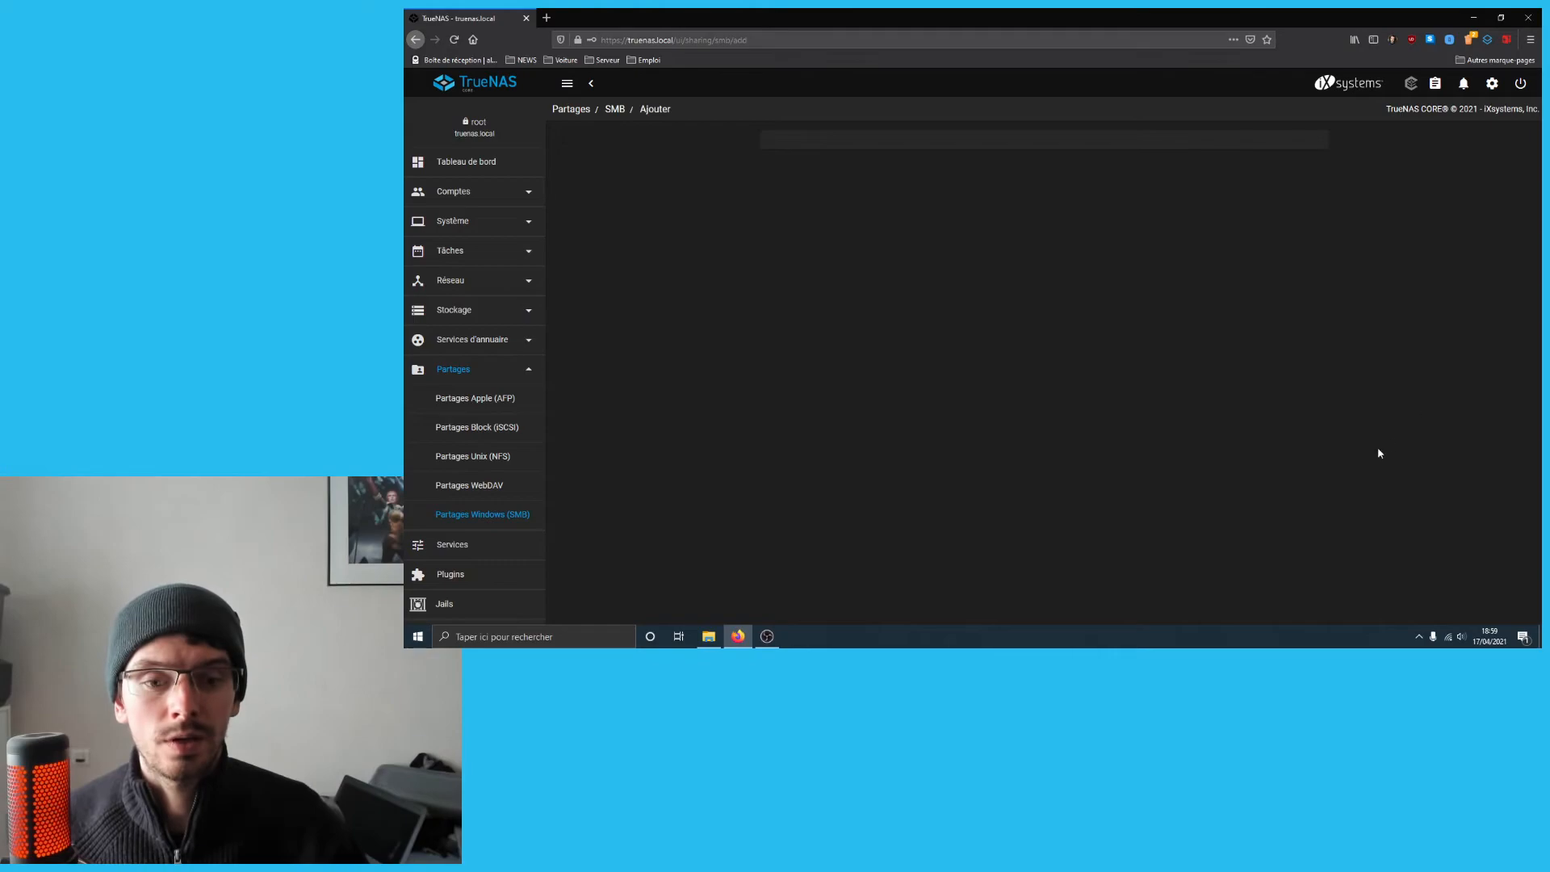
click(779, 202)
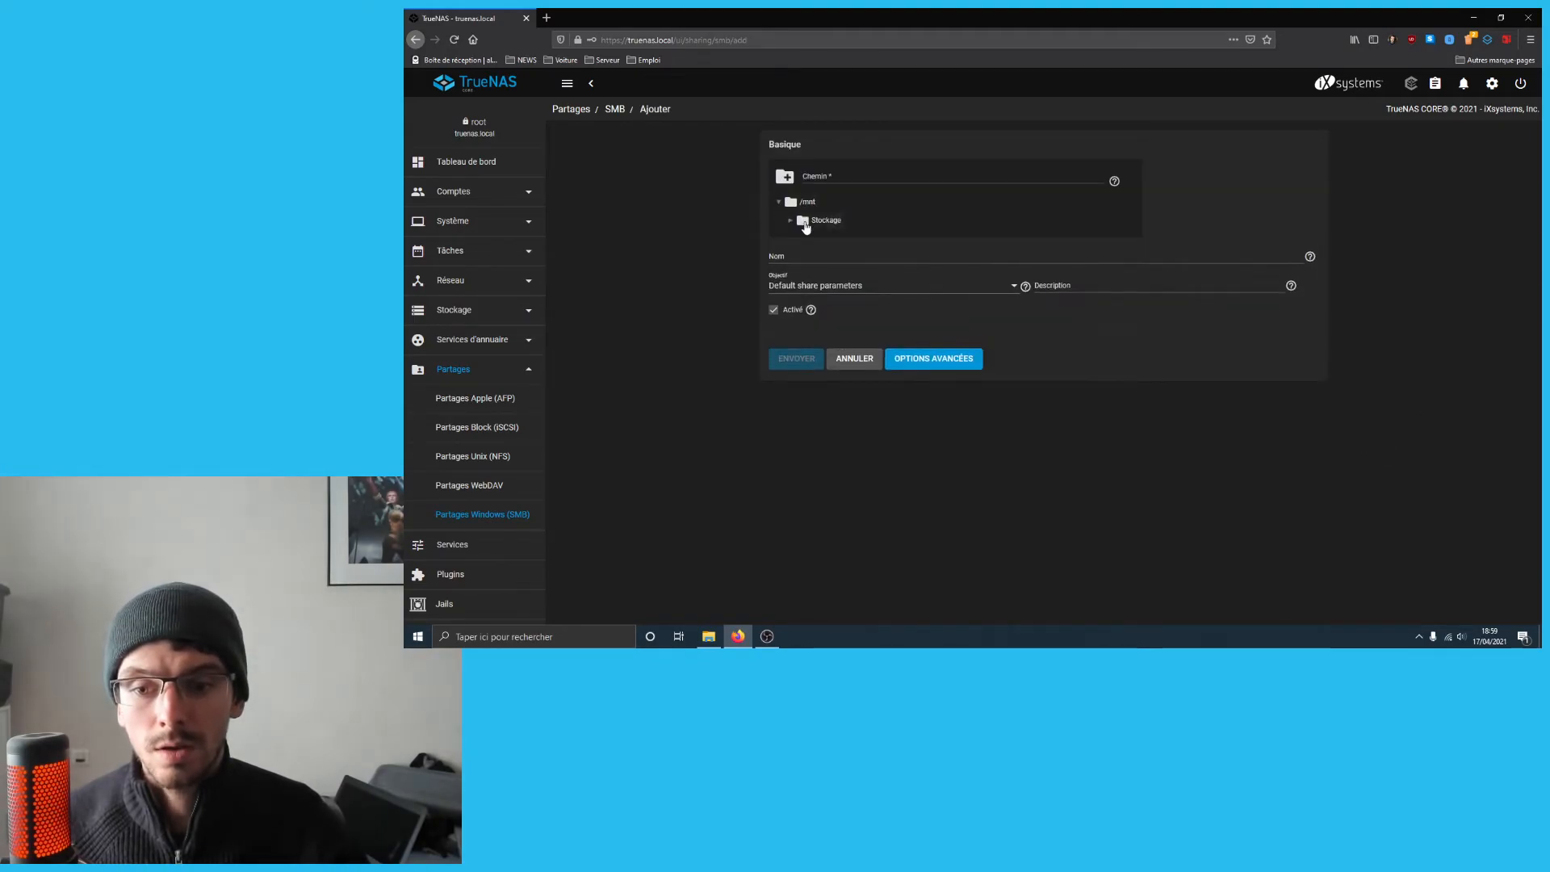
click(791, 221)
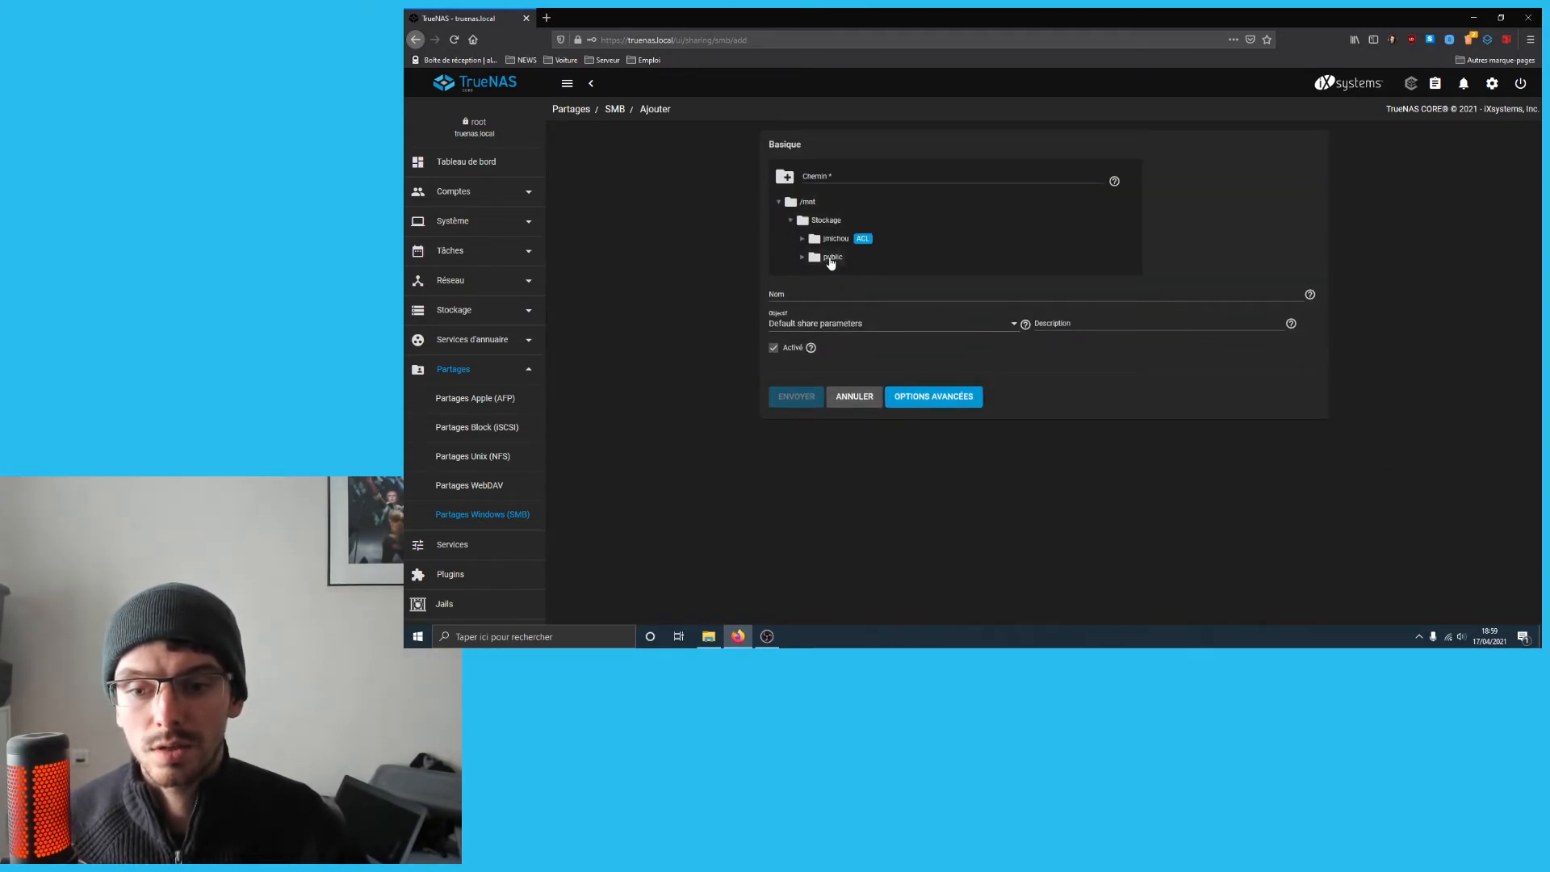
click(830, 259)
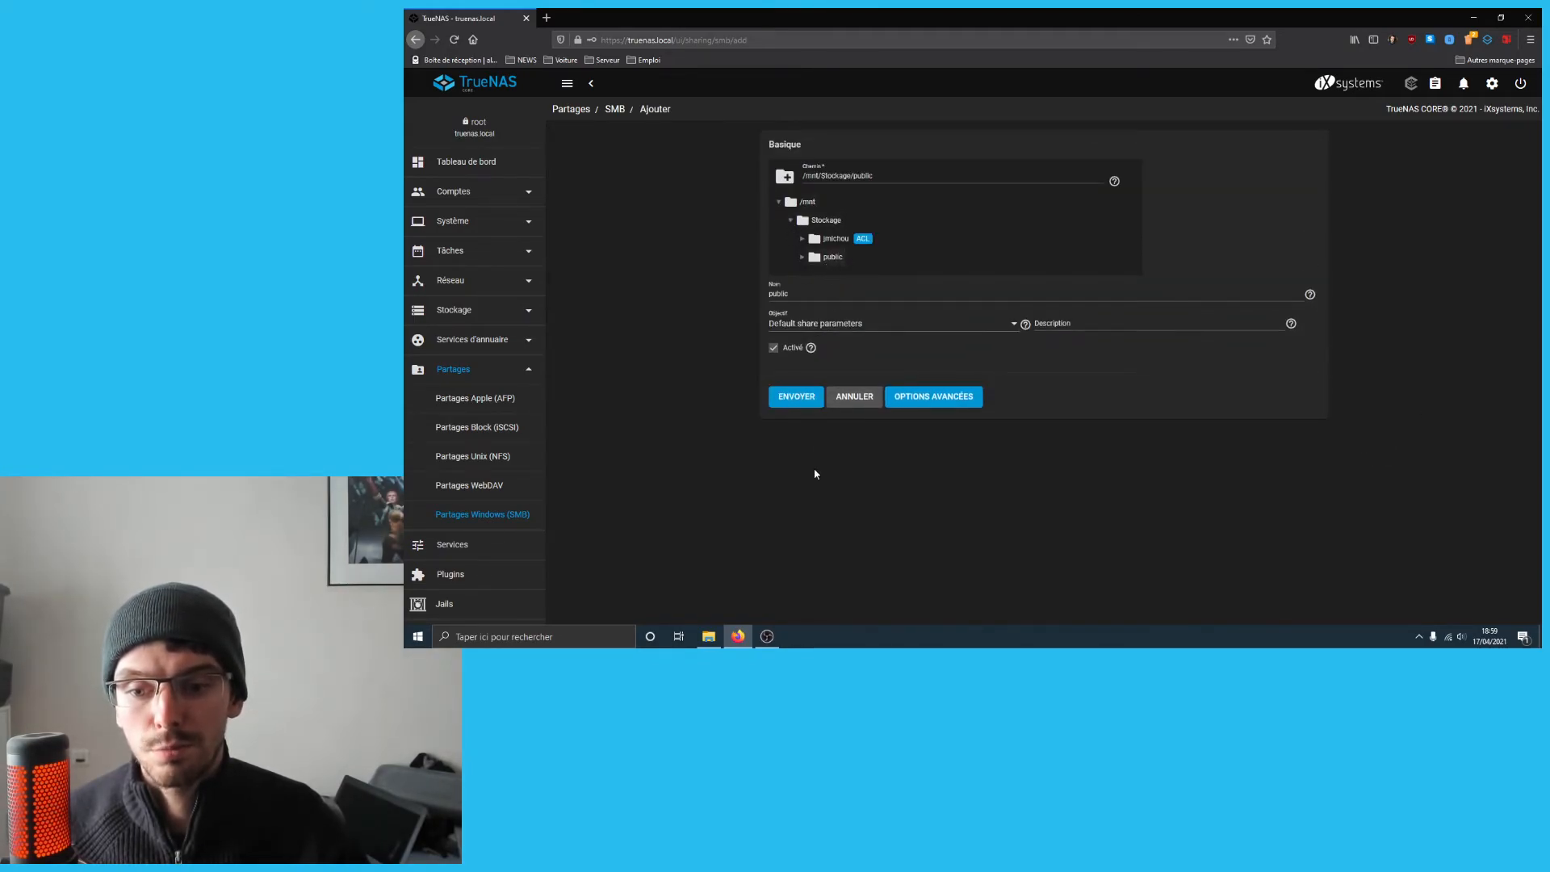
click(808, 398)
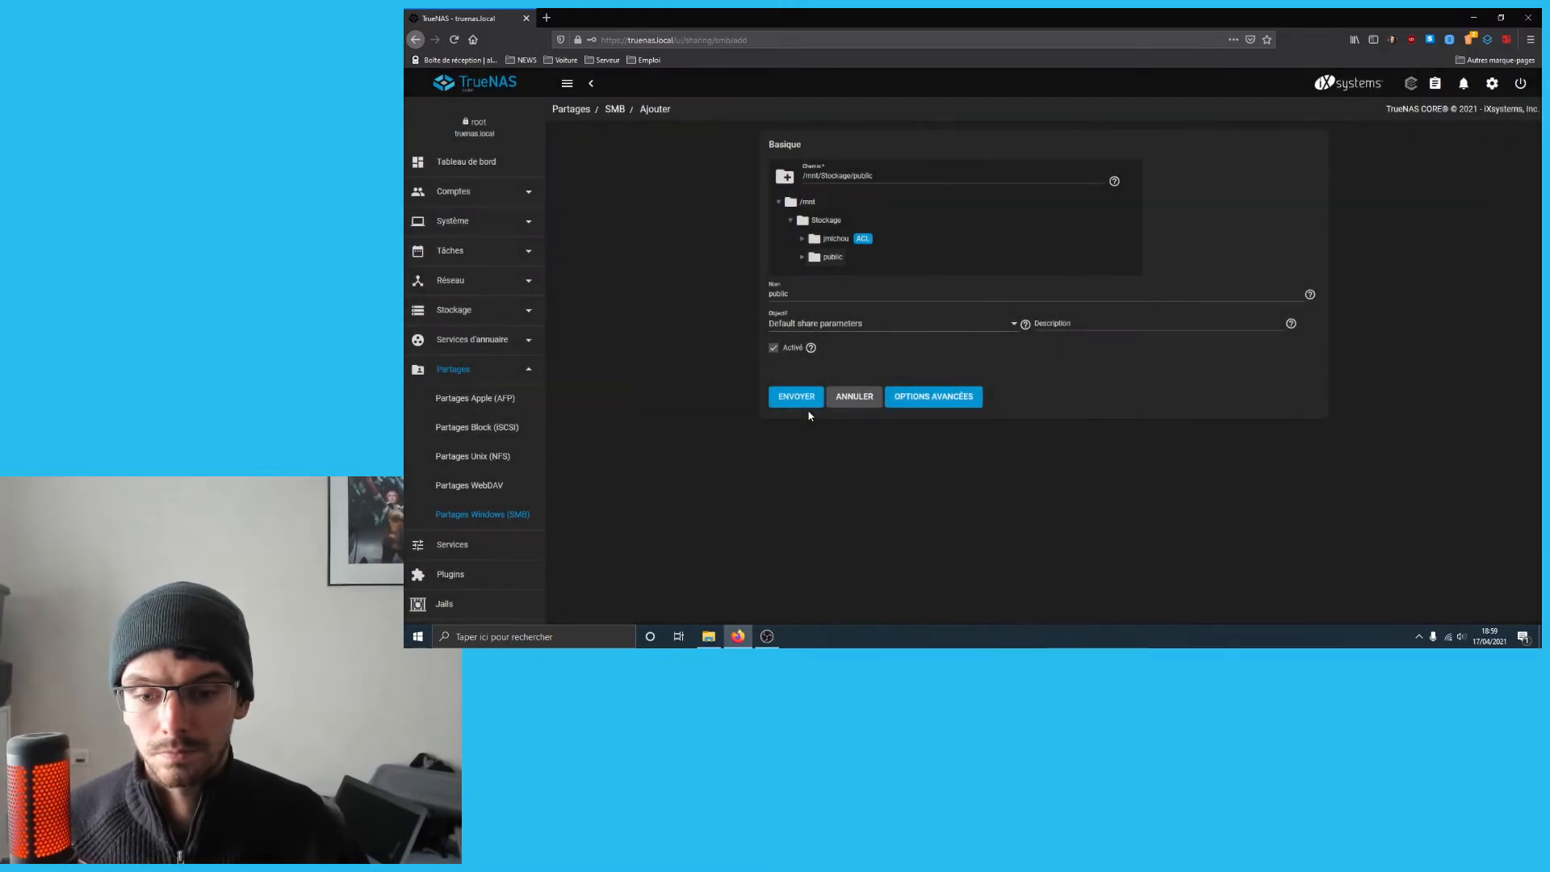
- Give the public dataset the OPEN preset ACL and save it
click(1031, 377)
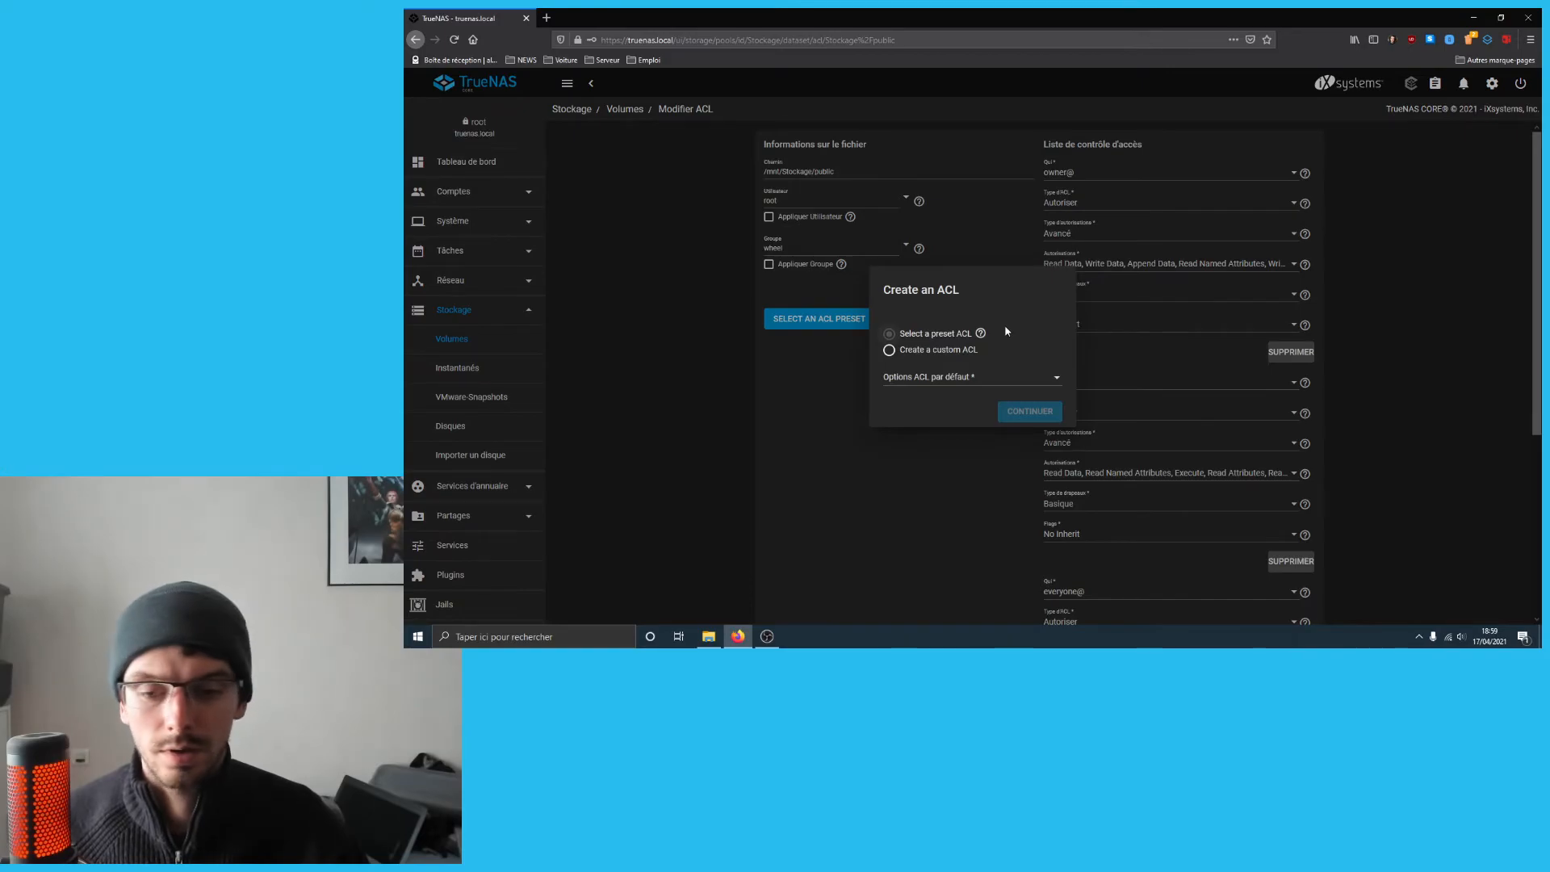
click(982, 378)
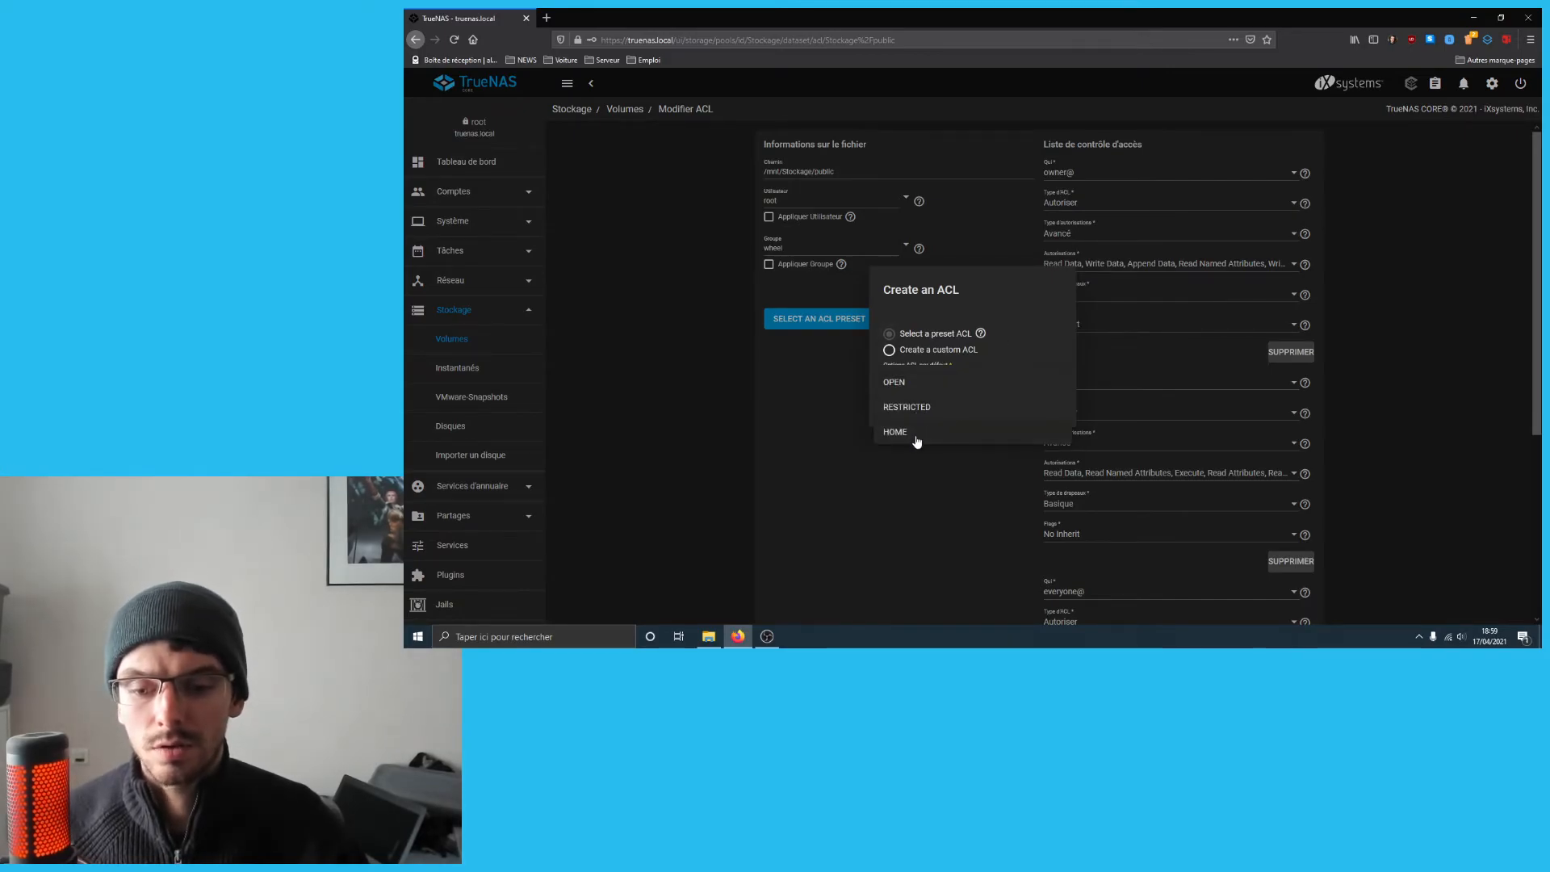
click(917, 384)
click(1025, 408)
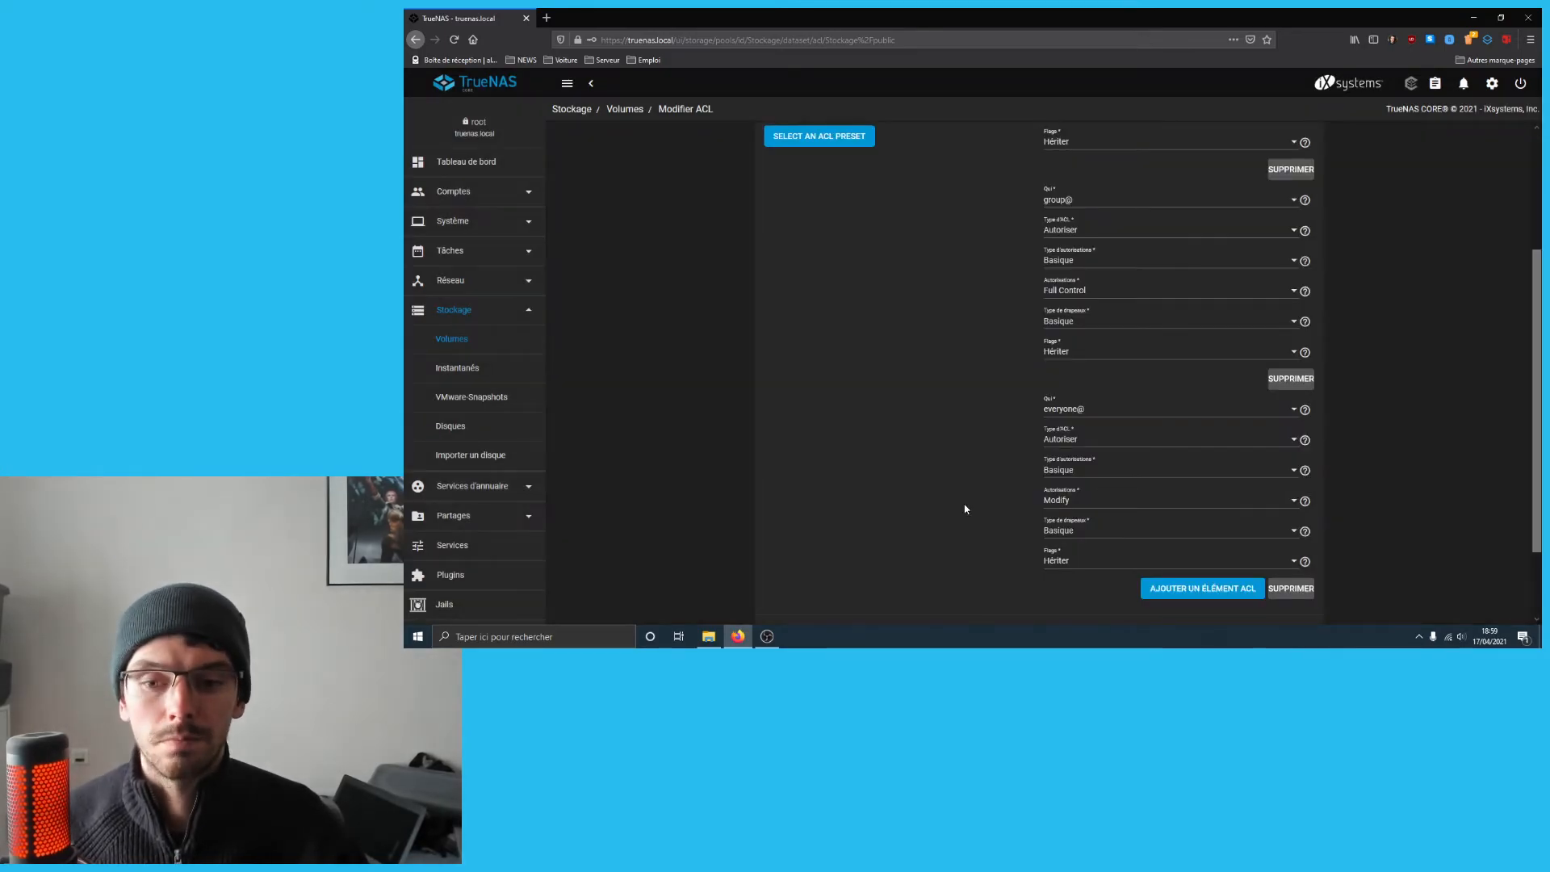
scroll(964, 509, down, 3)
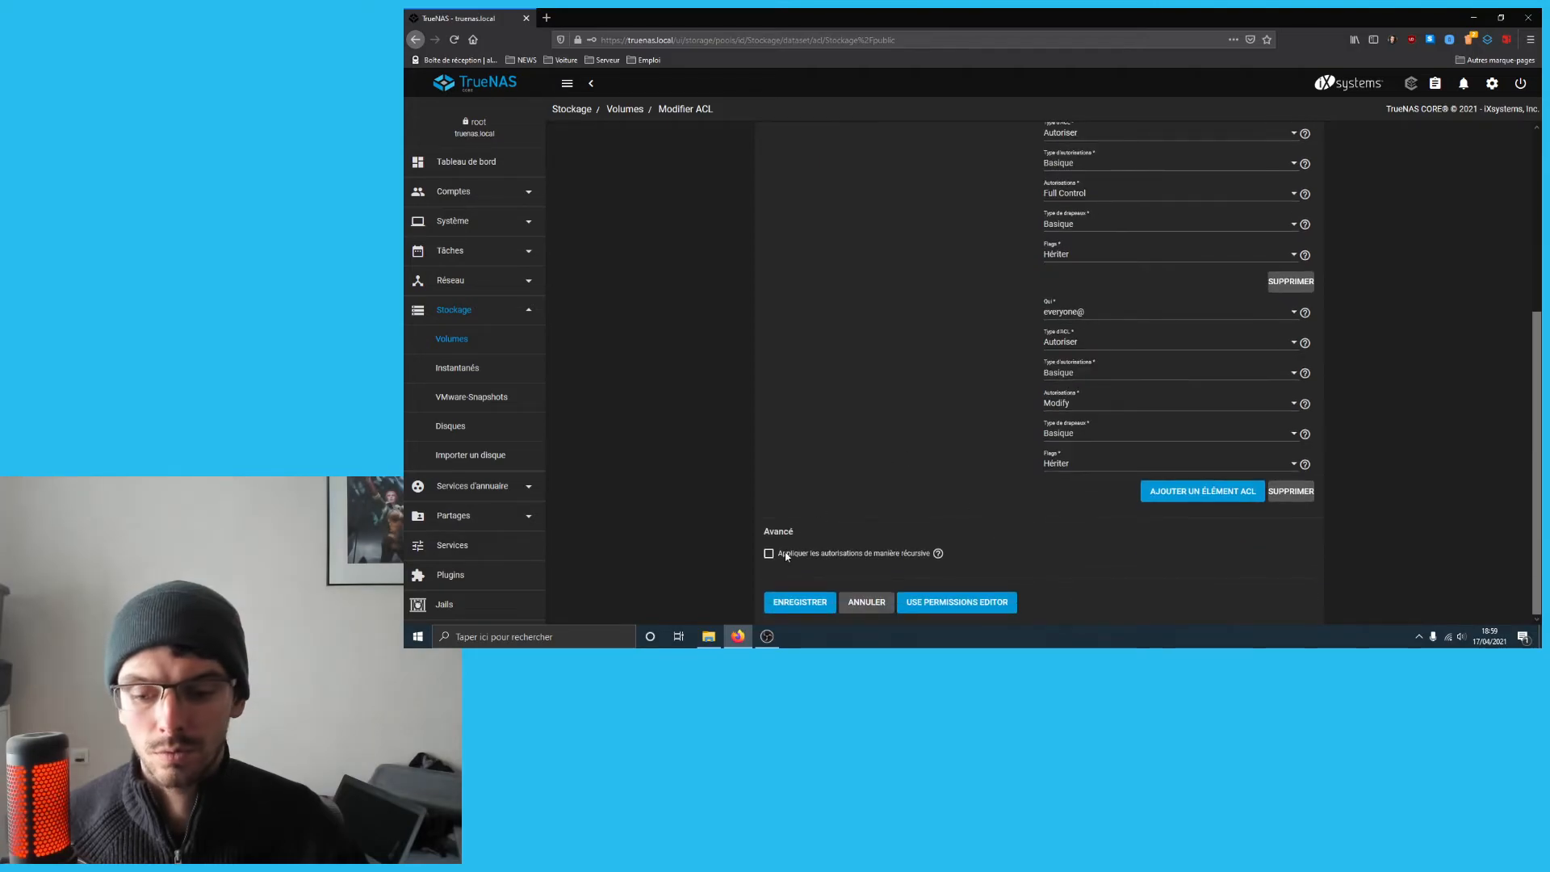
click(814, 603)
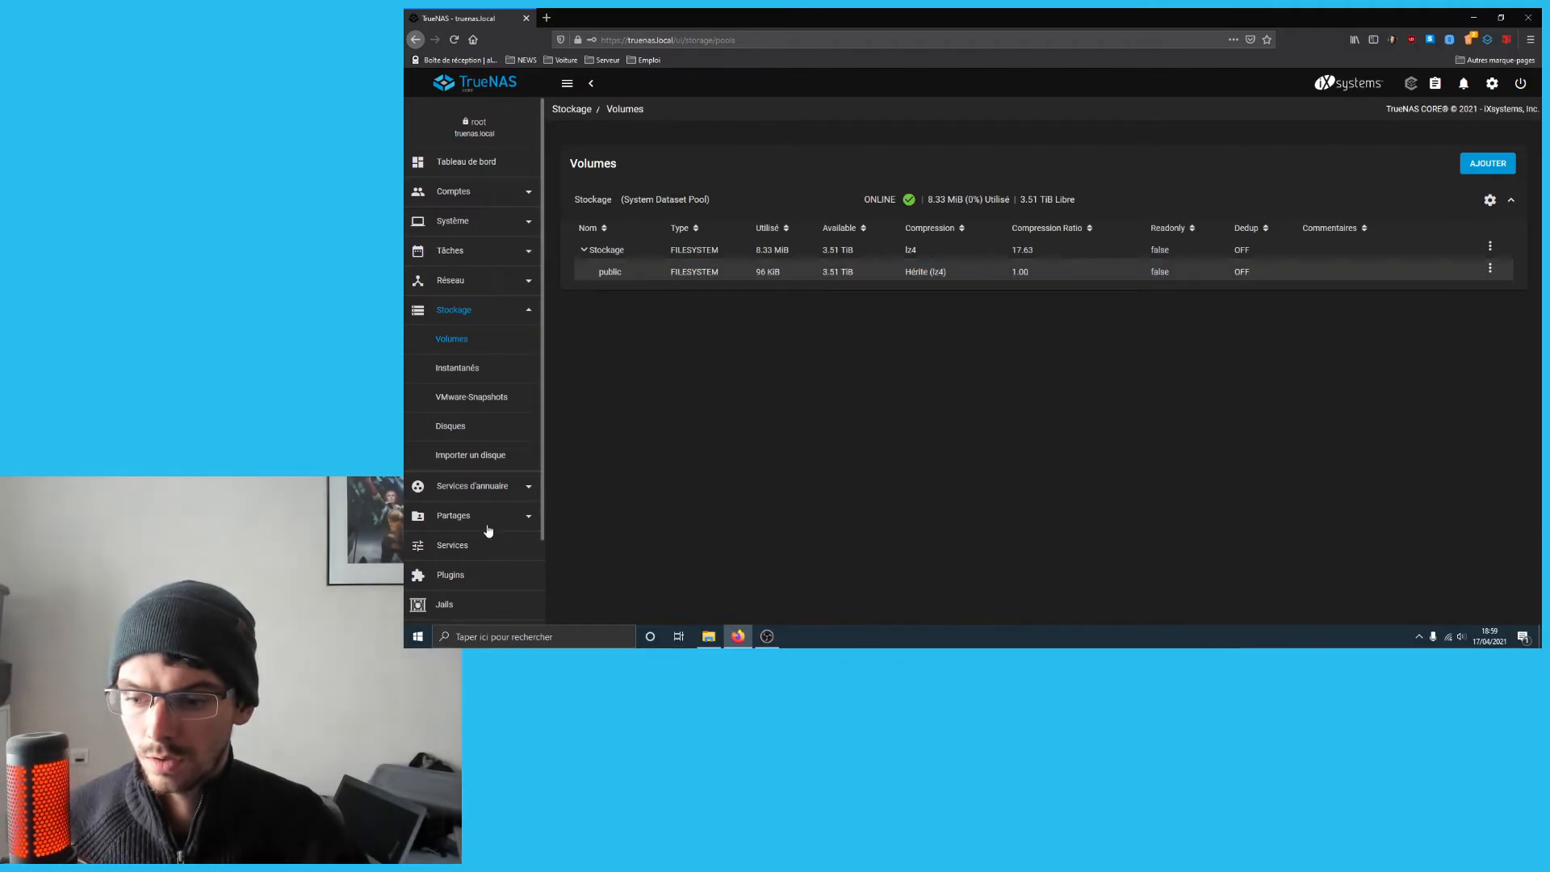
- In Explorer, browse Réseau > TRUENAS into the public share
scroll(489, 524, down, 1)
click(708, 637)
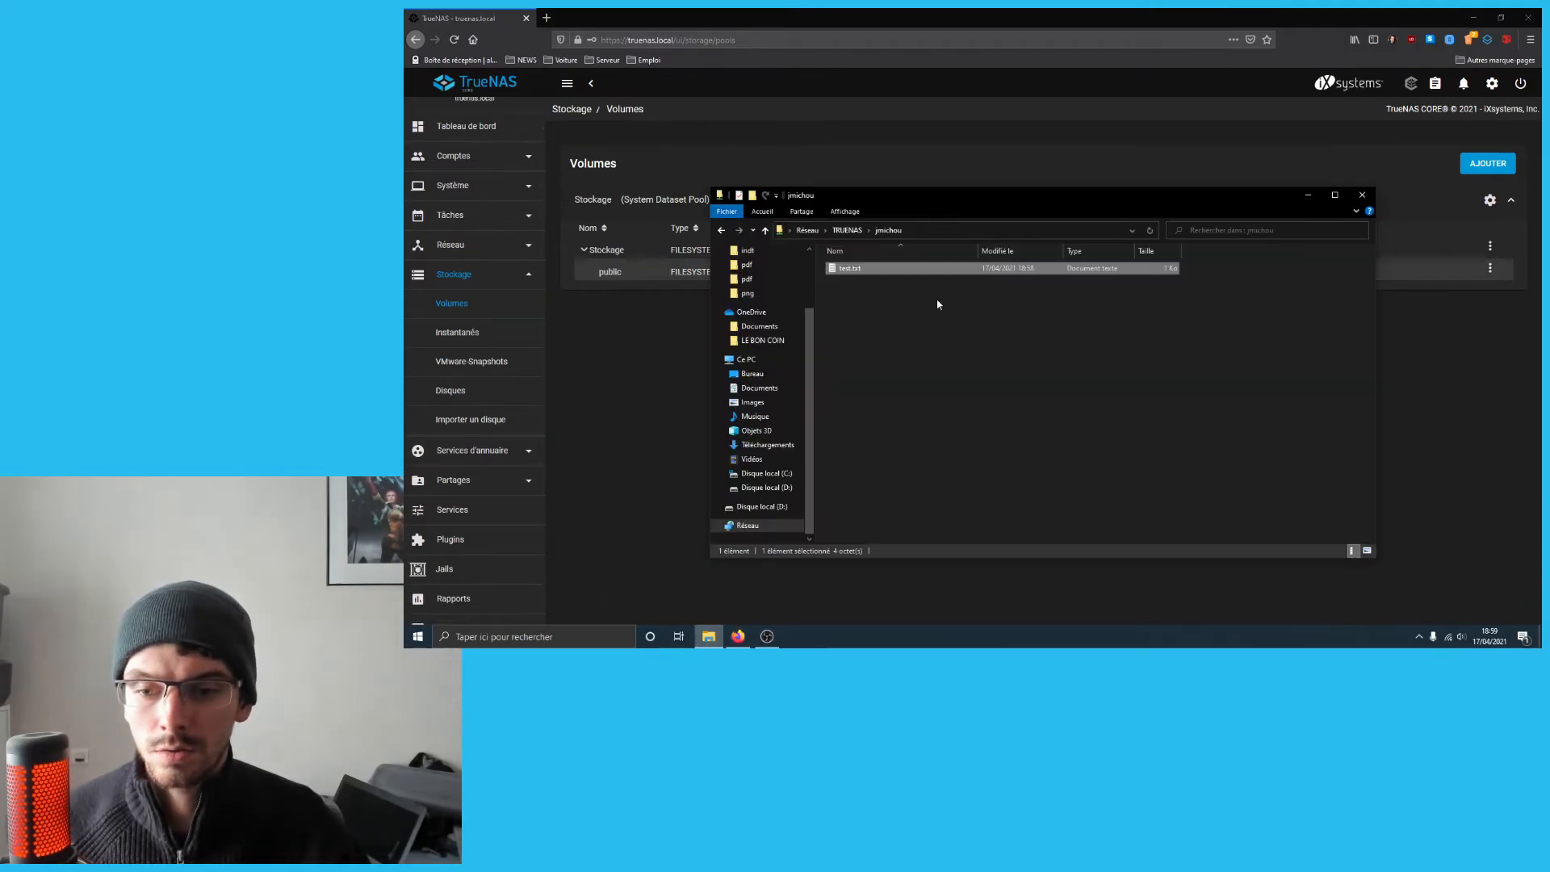
click(759, 506)
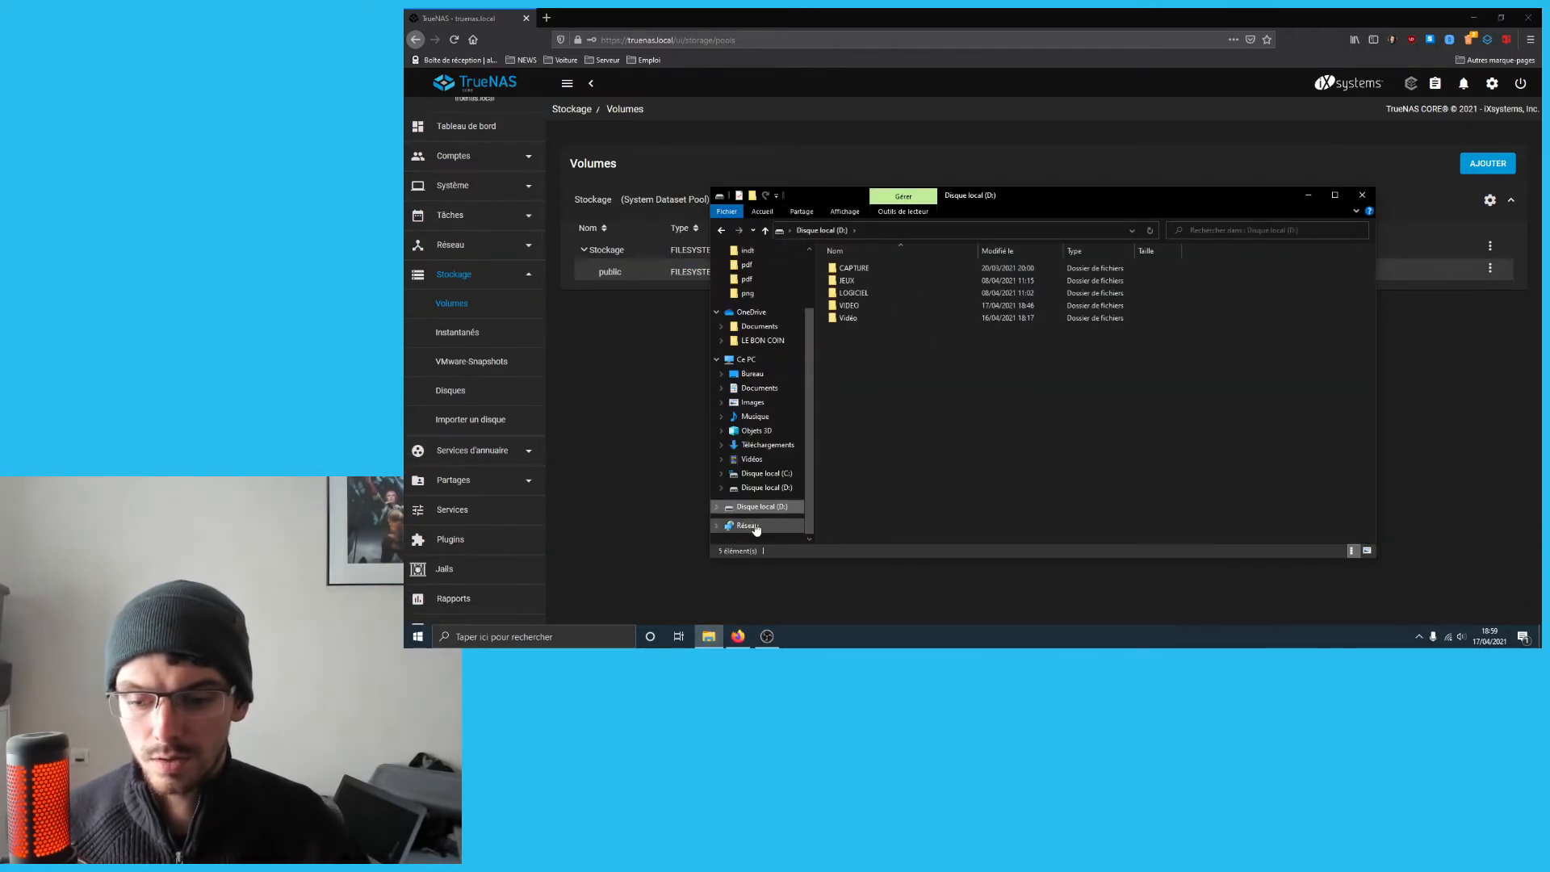
click(751, 526)
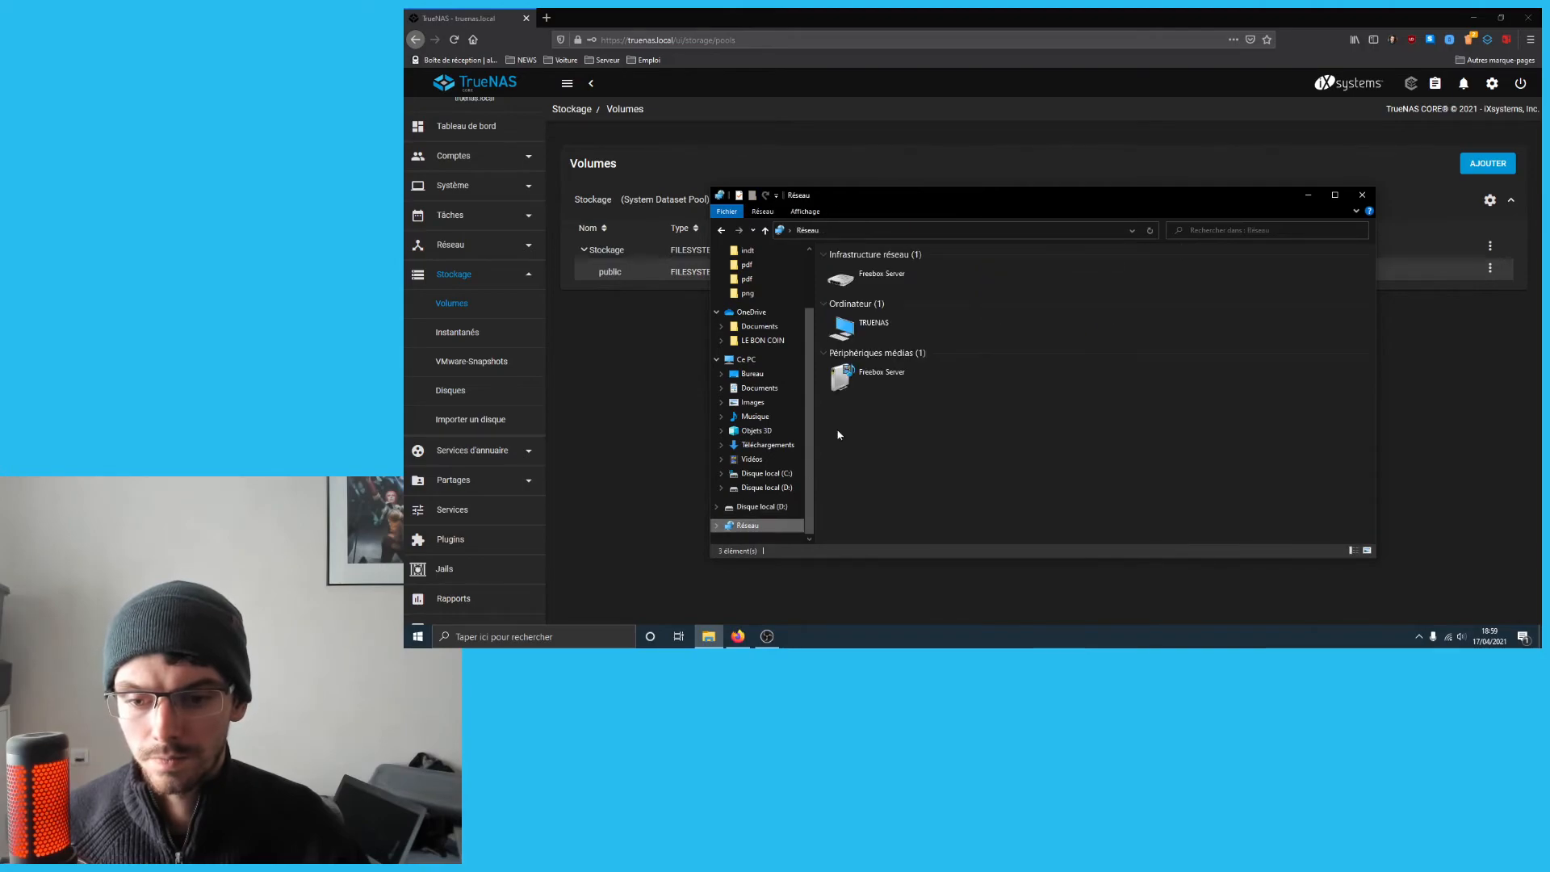
double_click(906, 328)
click(1024, 266)
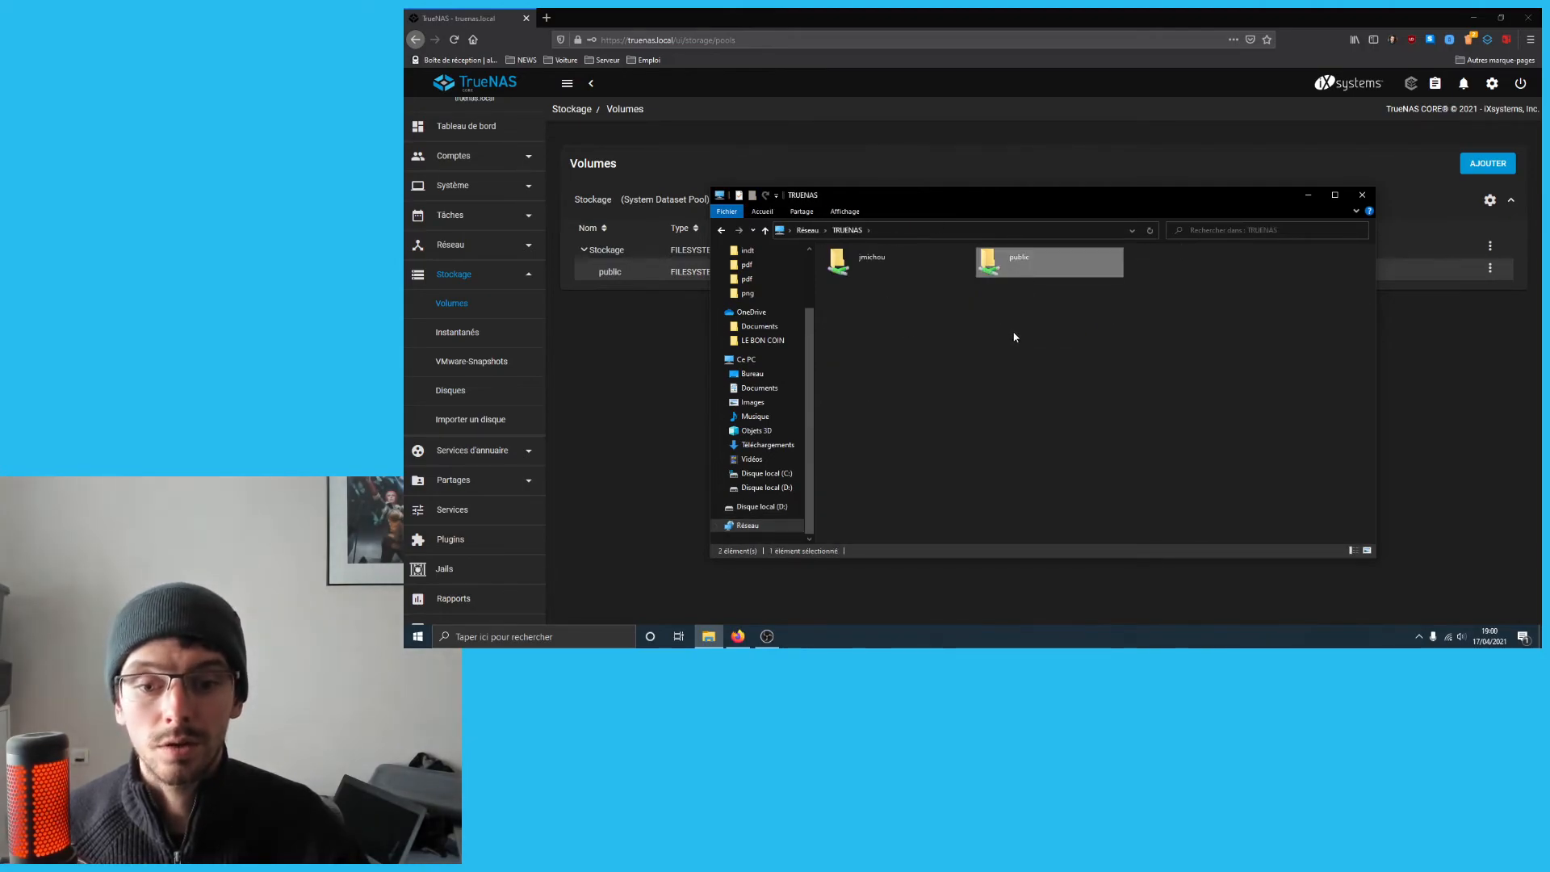
double_click(1017, 264)
right_click(990, 312)
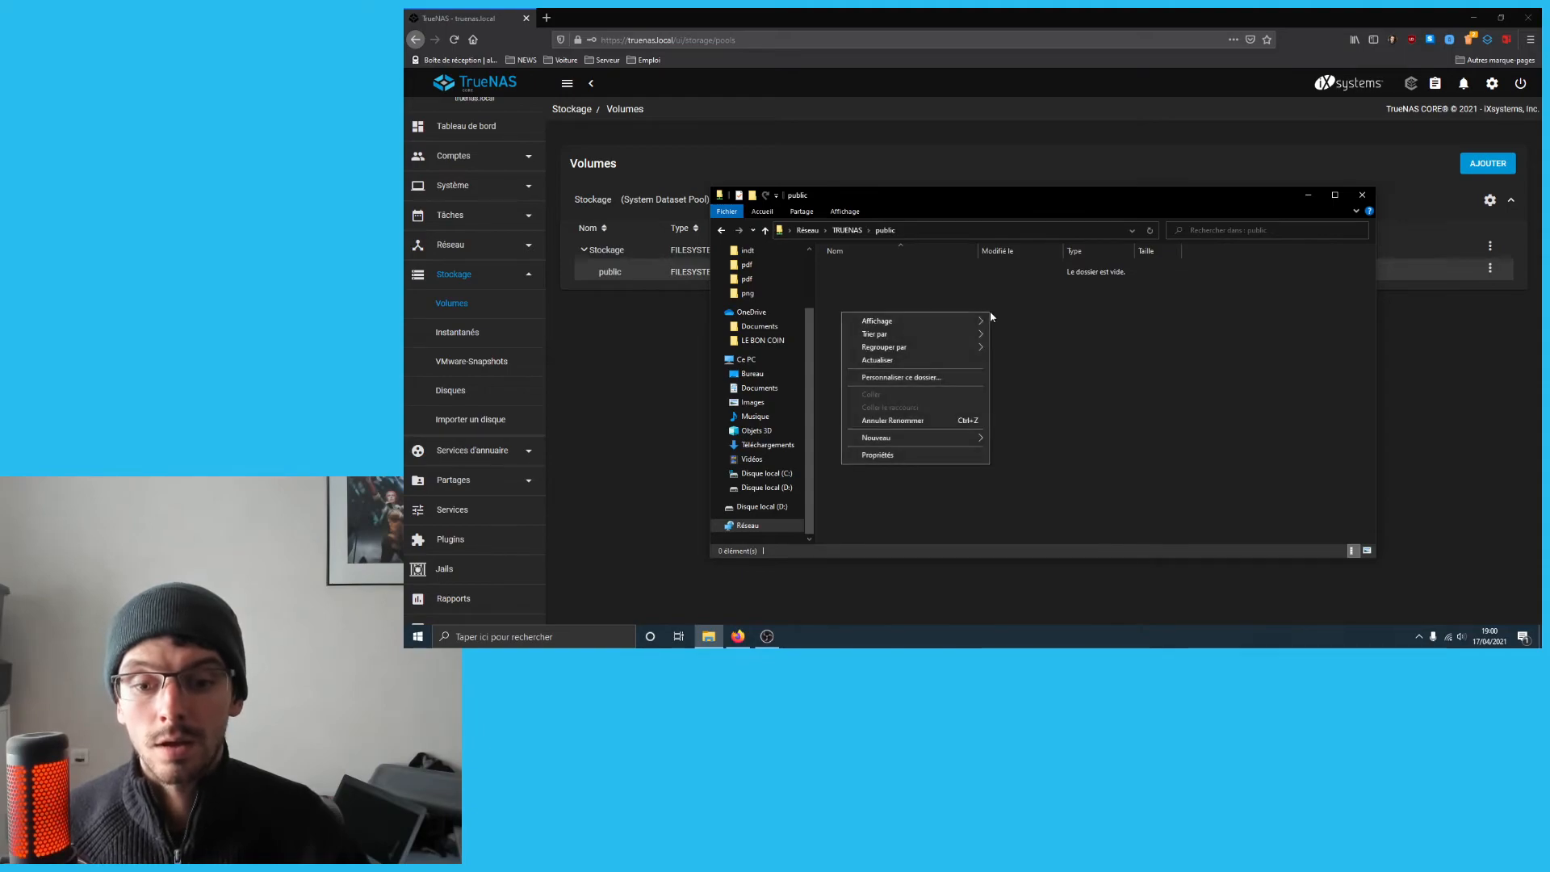
click(847, 230)
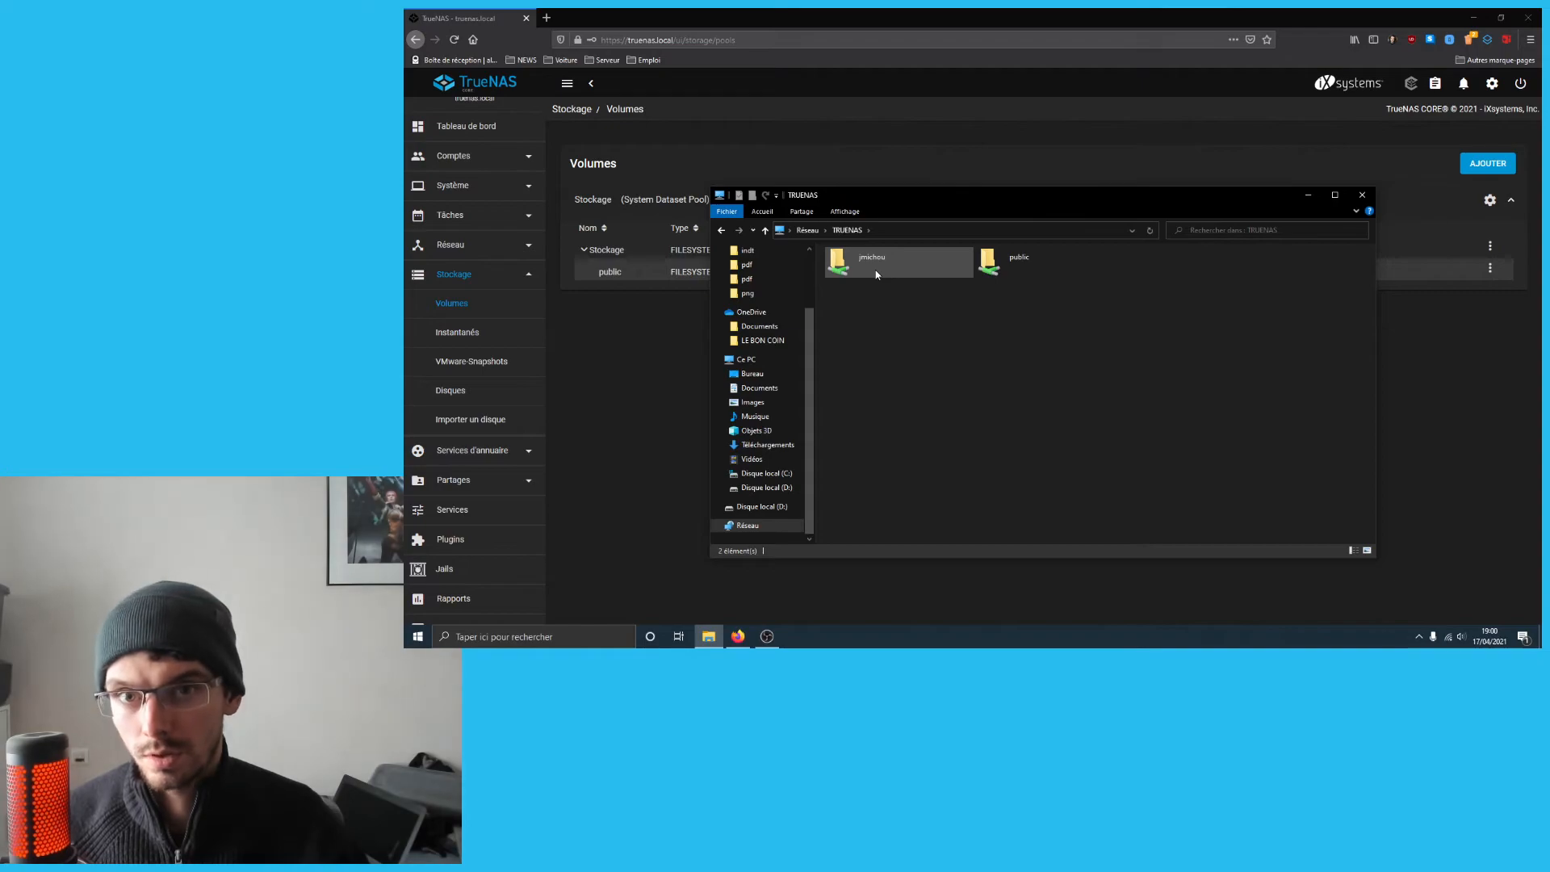
click(1031, 270)
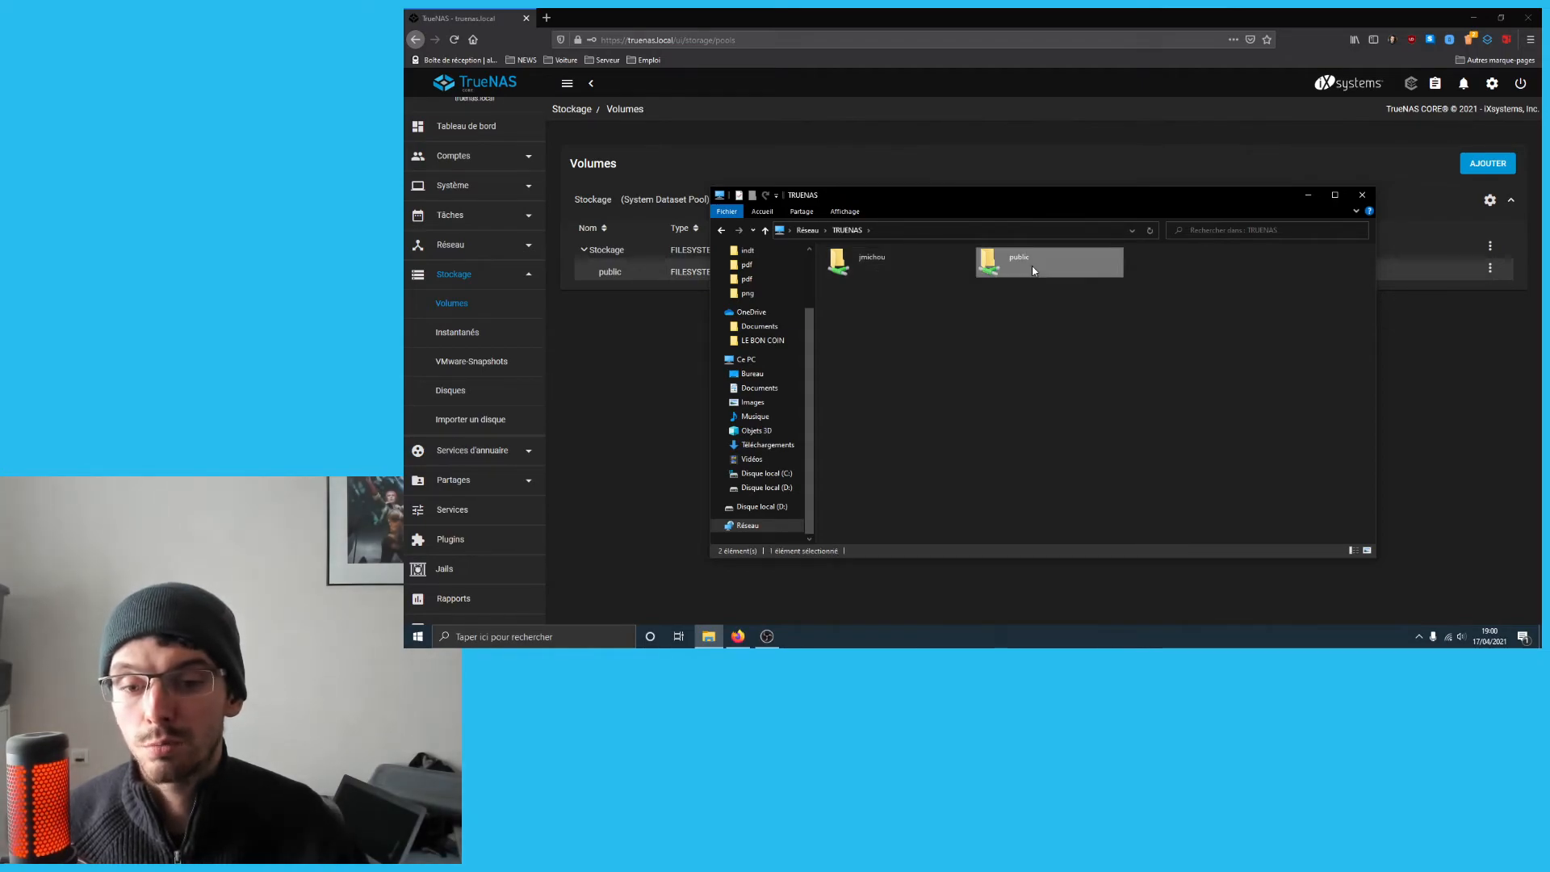
double_click(1030, 267)
- Create testx.txt in the public share containing 'hgsvjch' and save it
right_click(888, 296)
mouse_move(883, 420)
click(948, 482)
text(te)
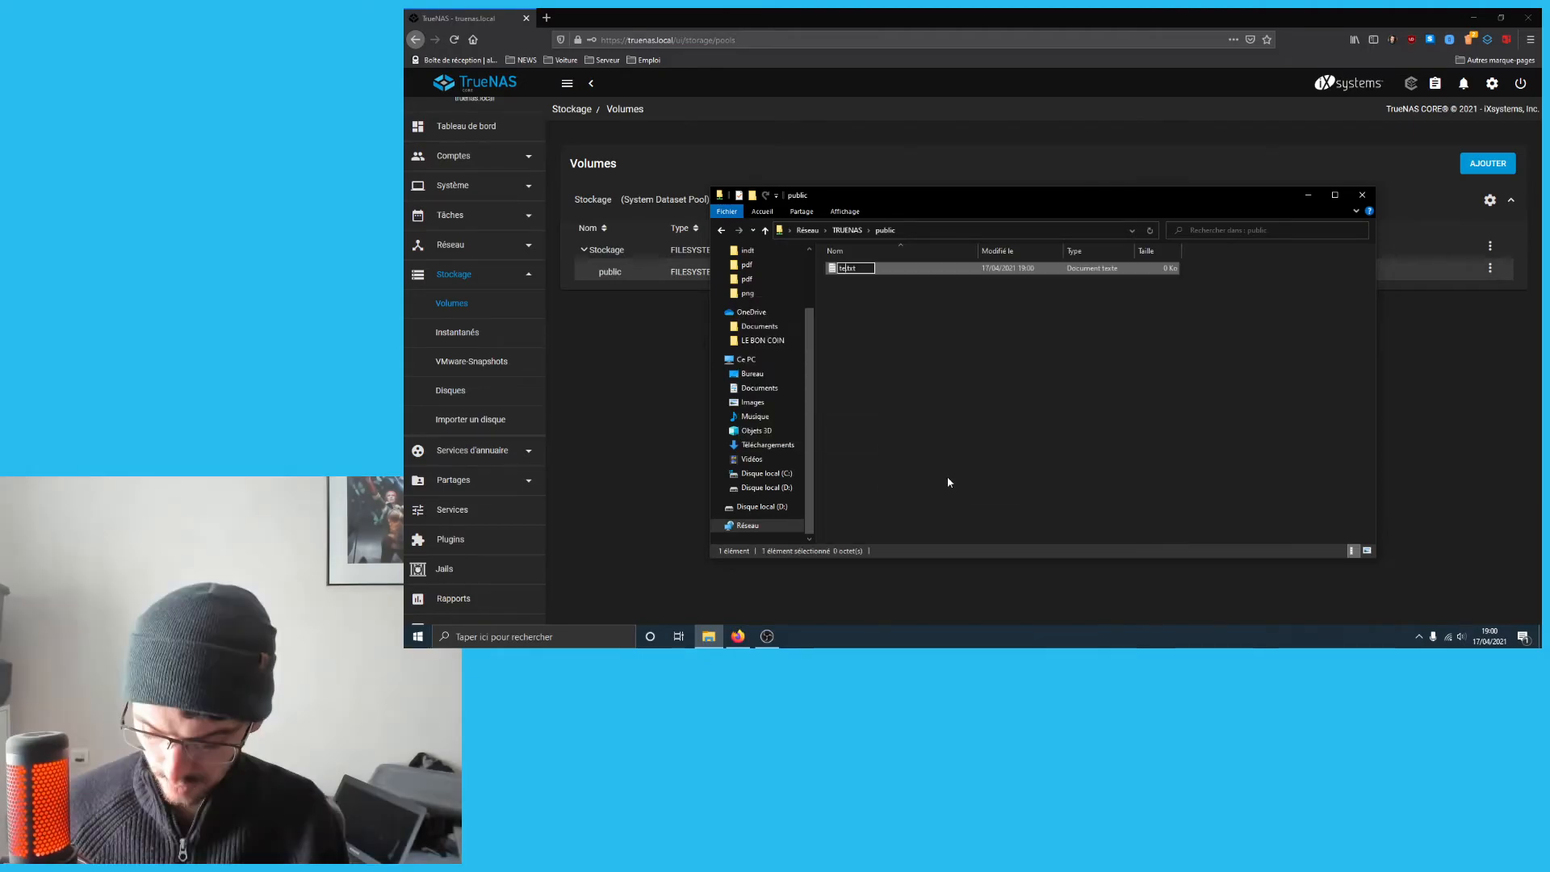
text(stx)
key(Return)
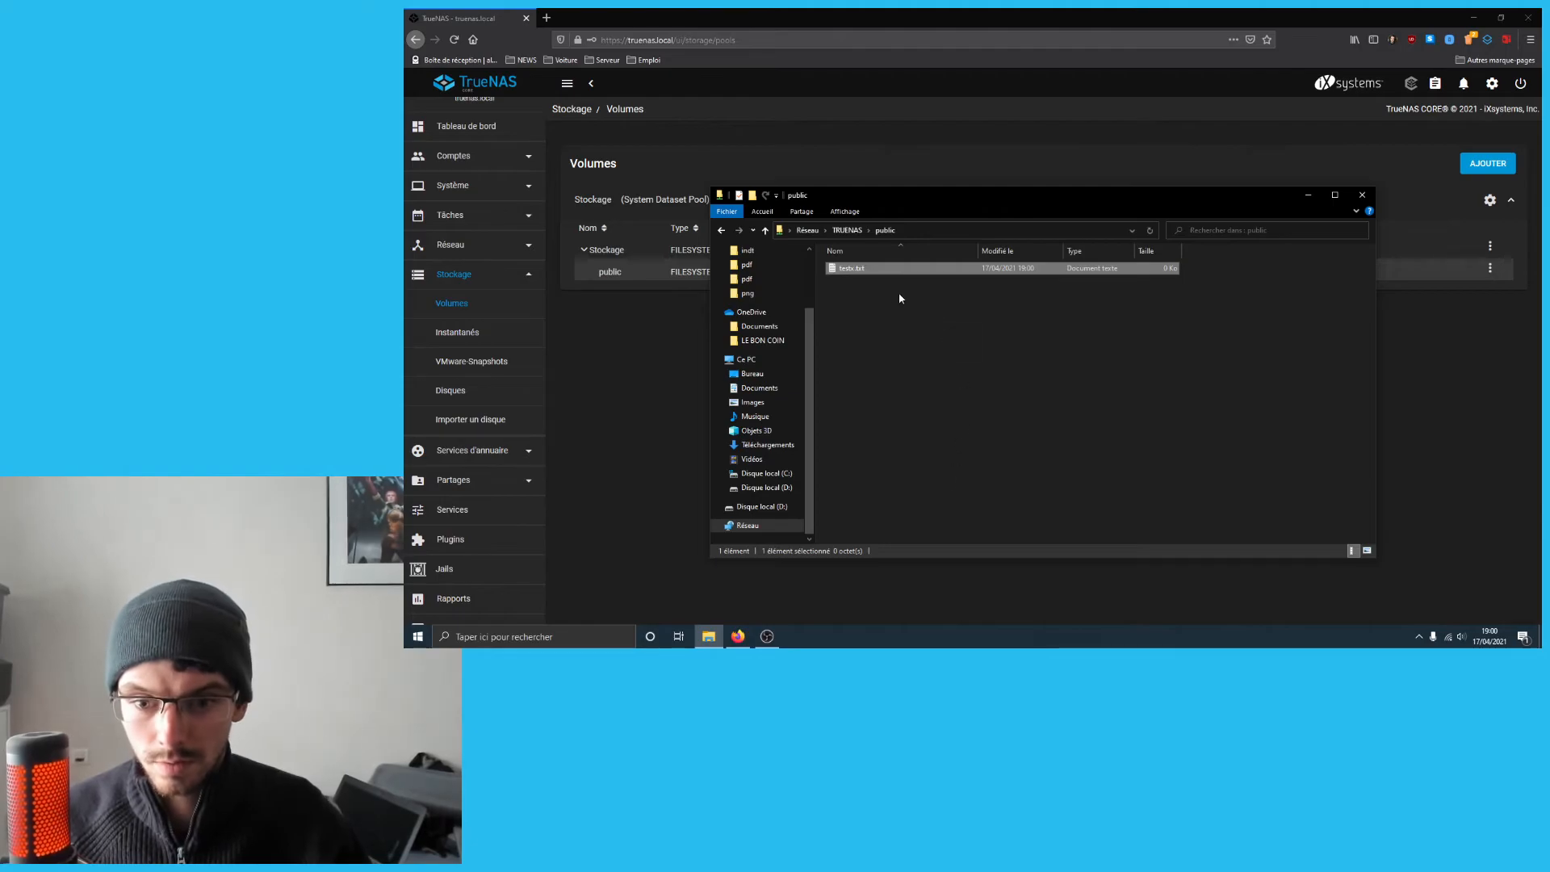
double_click(860, 265)
text(hgsvjch)
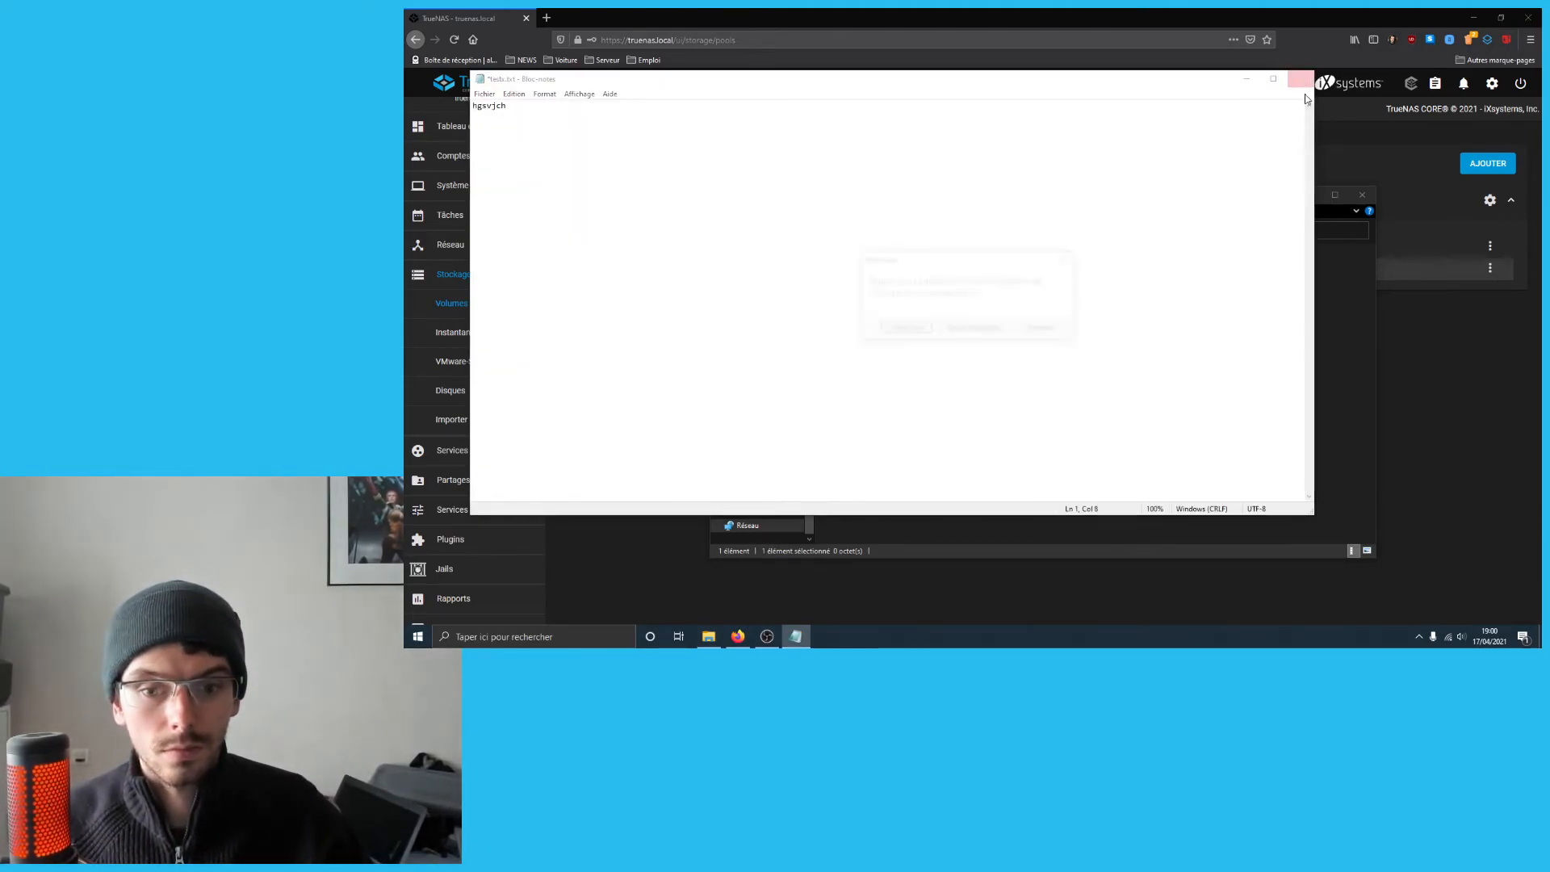
click(1303, 86)
click(909, 328)
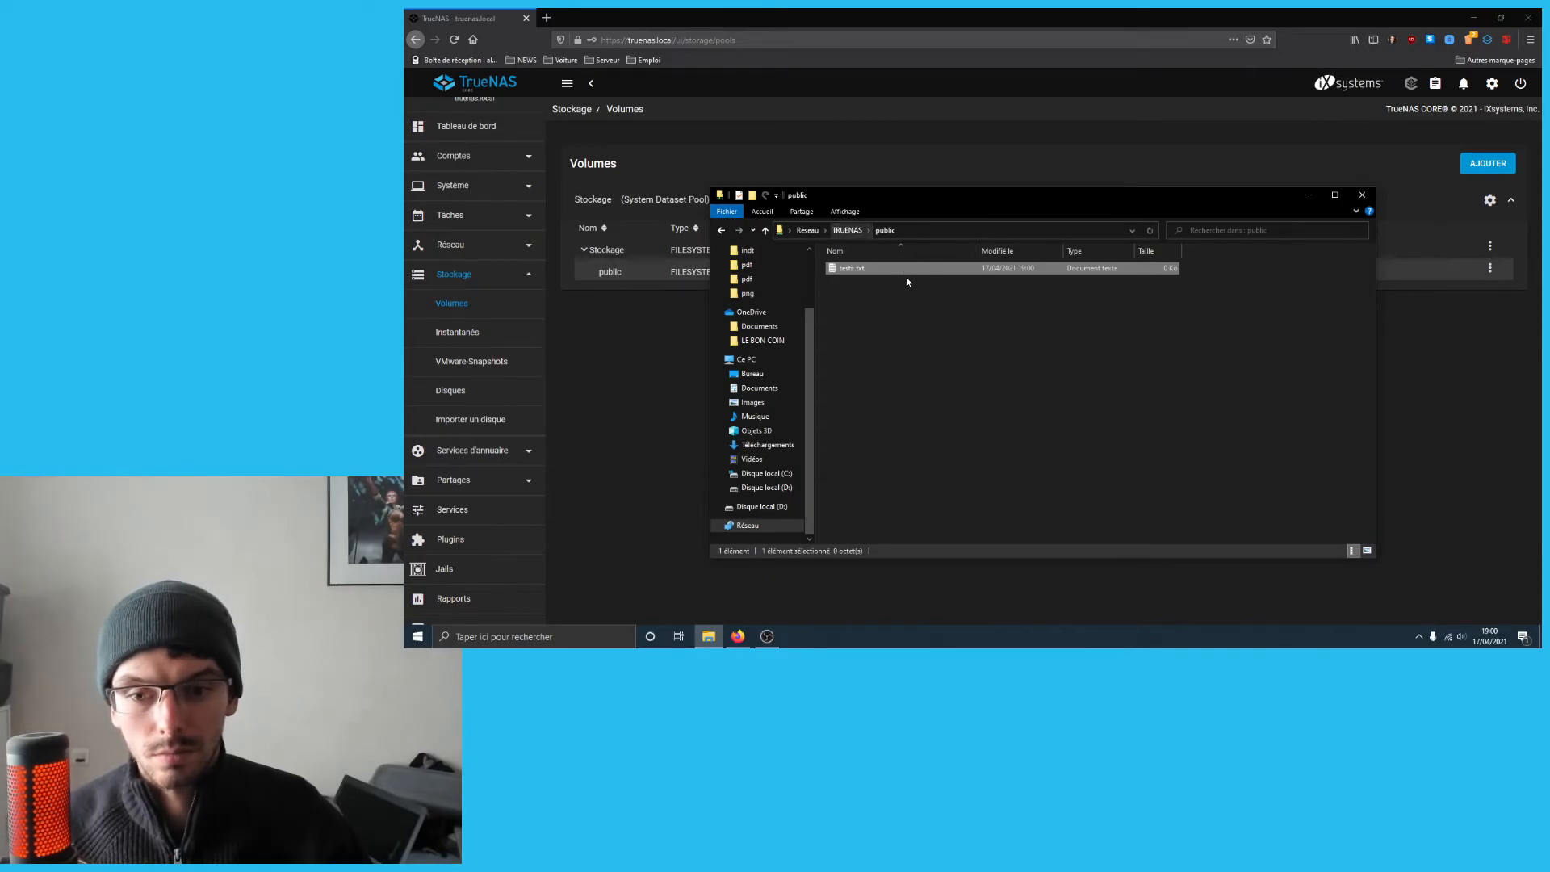
- Refresh and reopen testx.txt to verify it, then go back to the network view and TrueNAS
click(1150, 230)
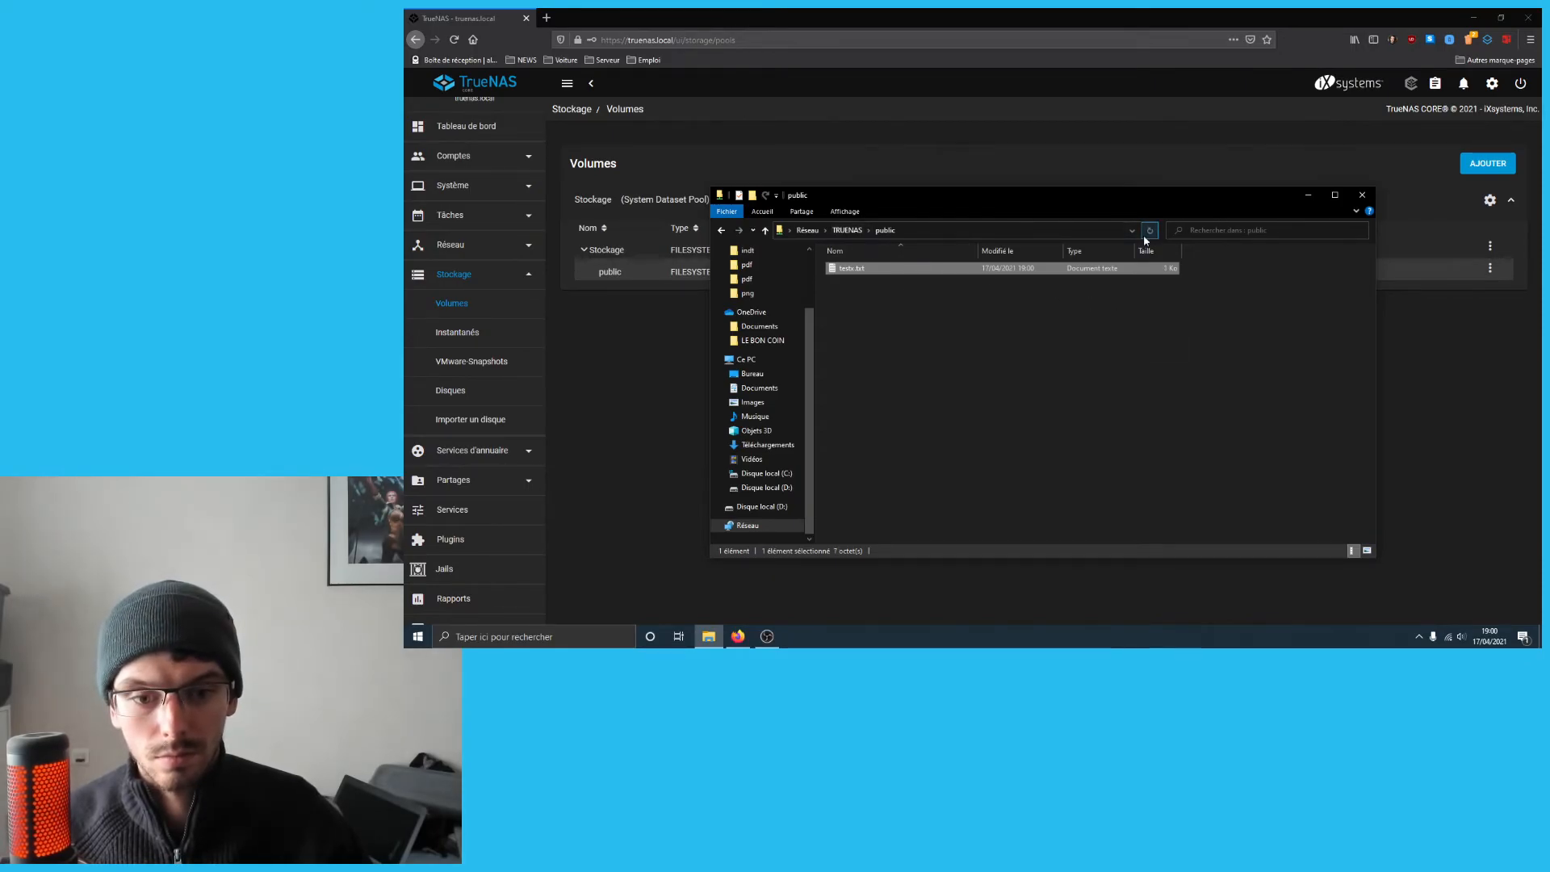
double_click(1008, 276)
click(1301, 79)
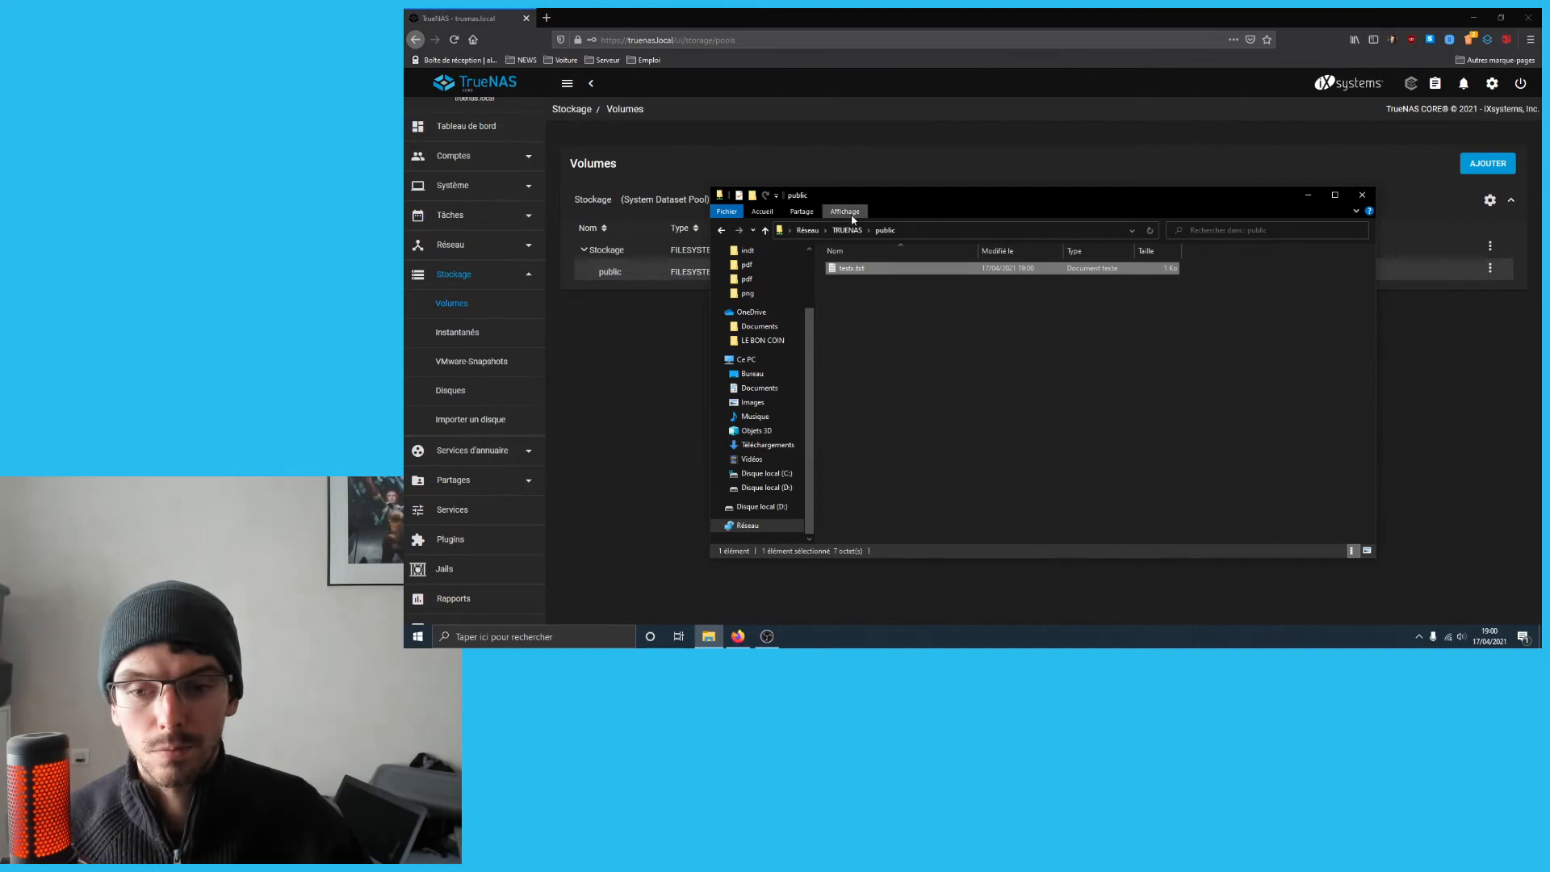
click(847, 230)
click(807, 230)
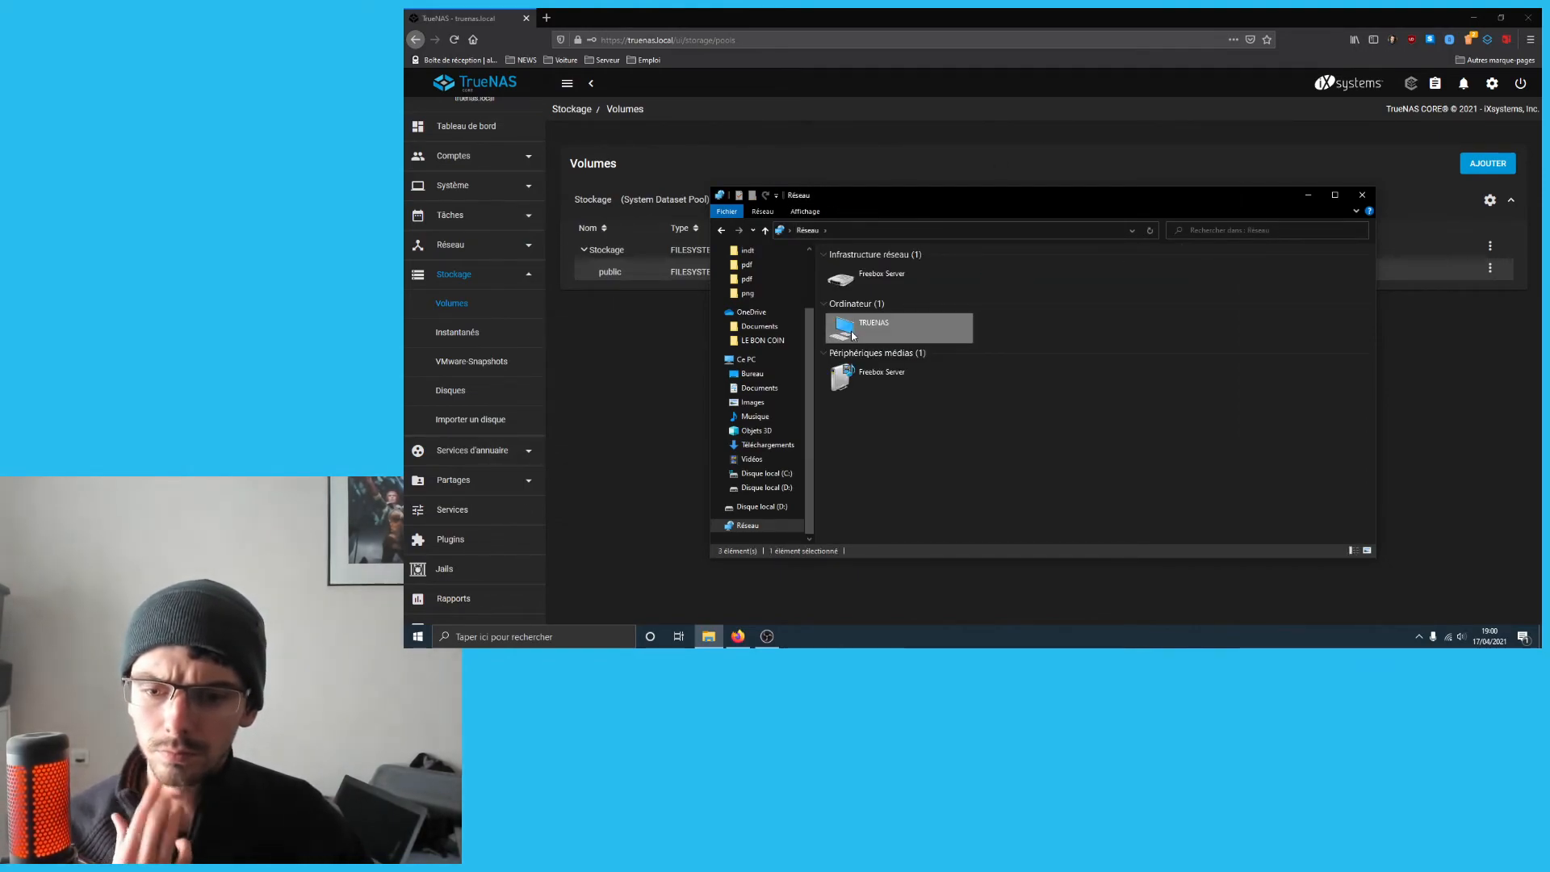
click(627, 399)
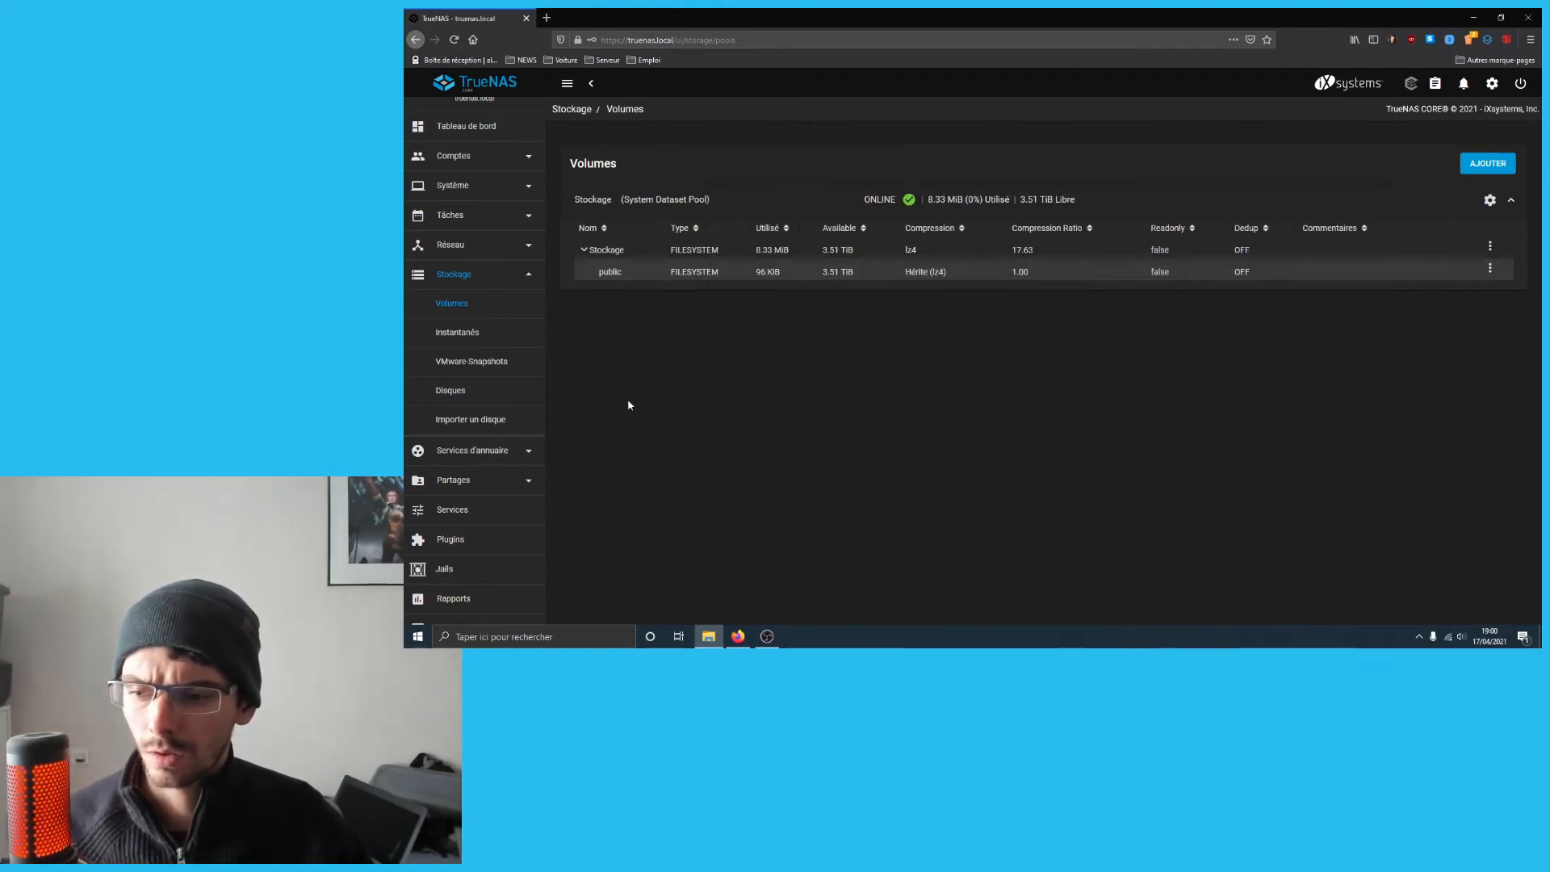
- Turn on the SSH service's En cours toggle on the Services page
click(480, 511)
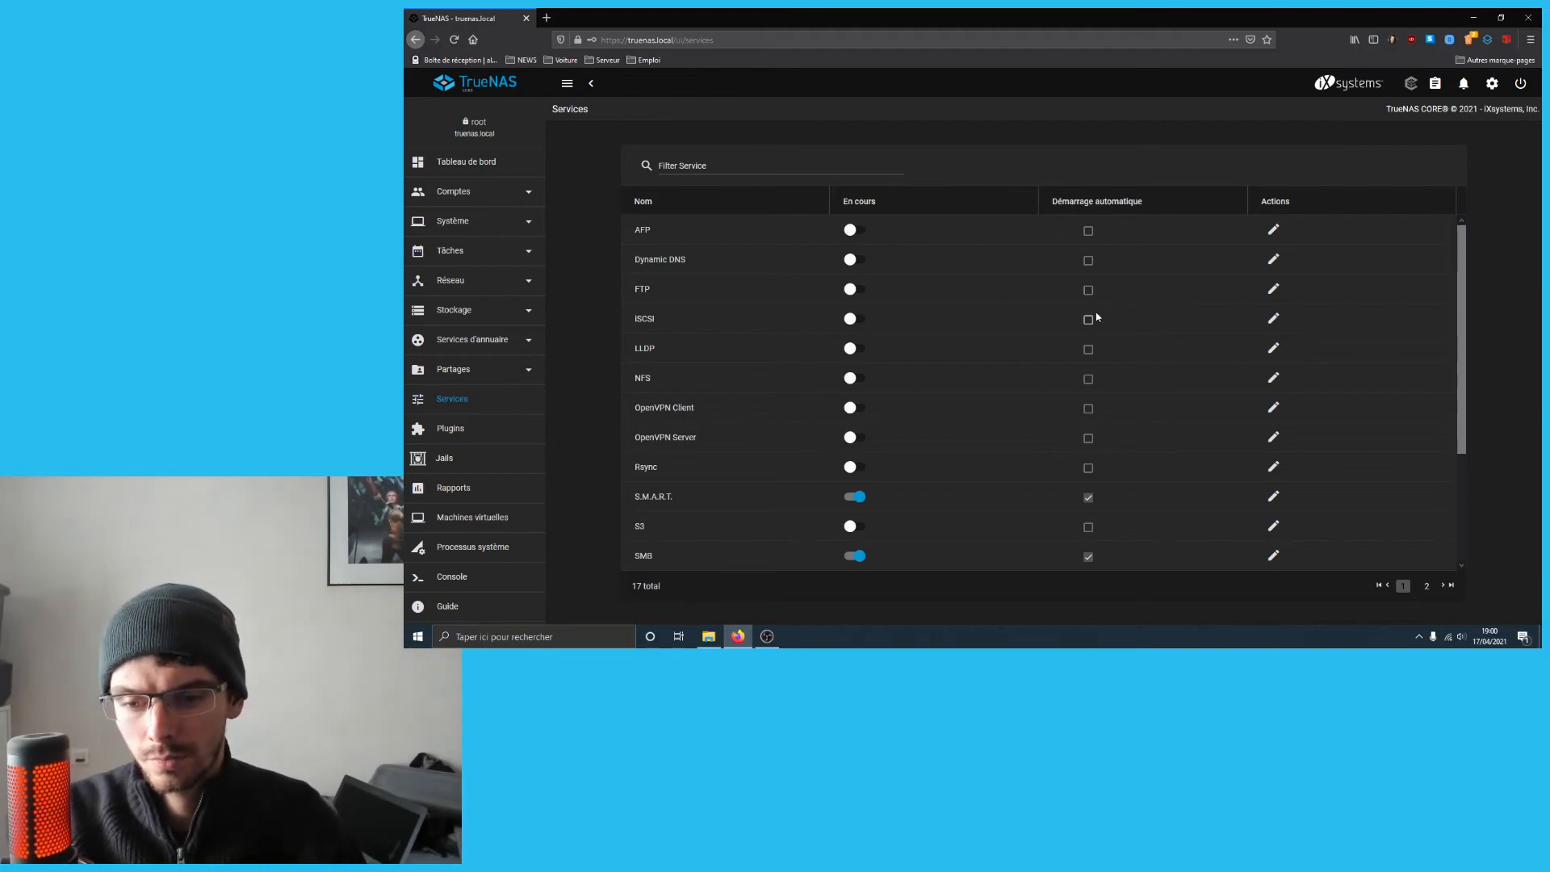
scroll(904, 403, down, 3)
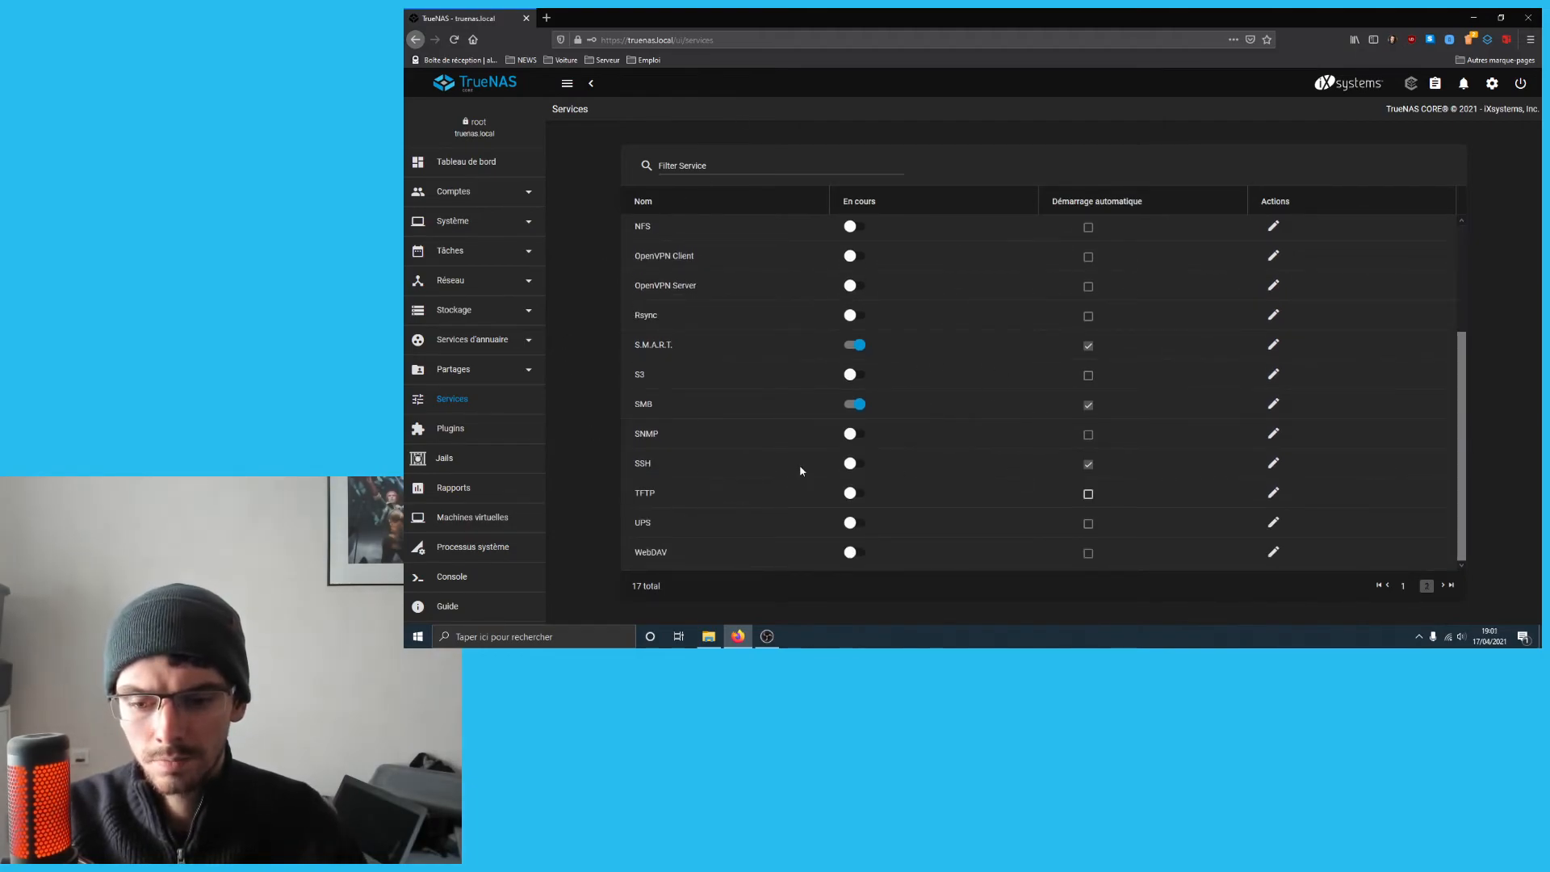
click(857, 467)
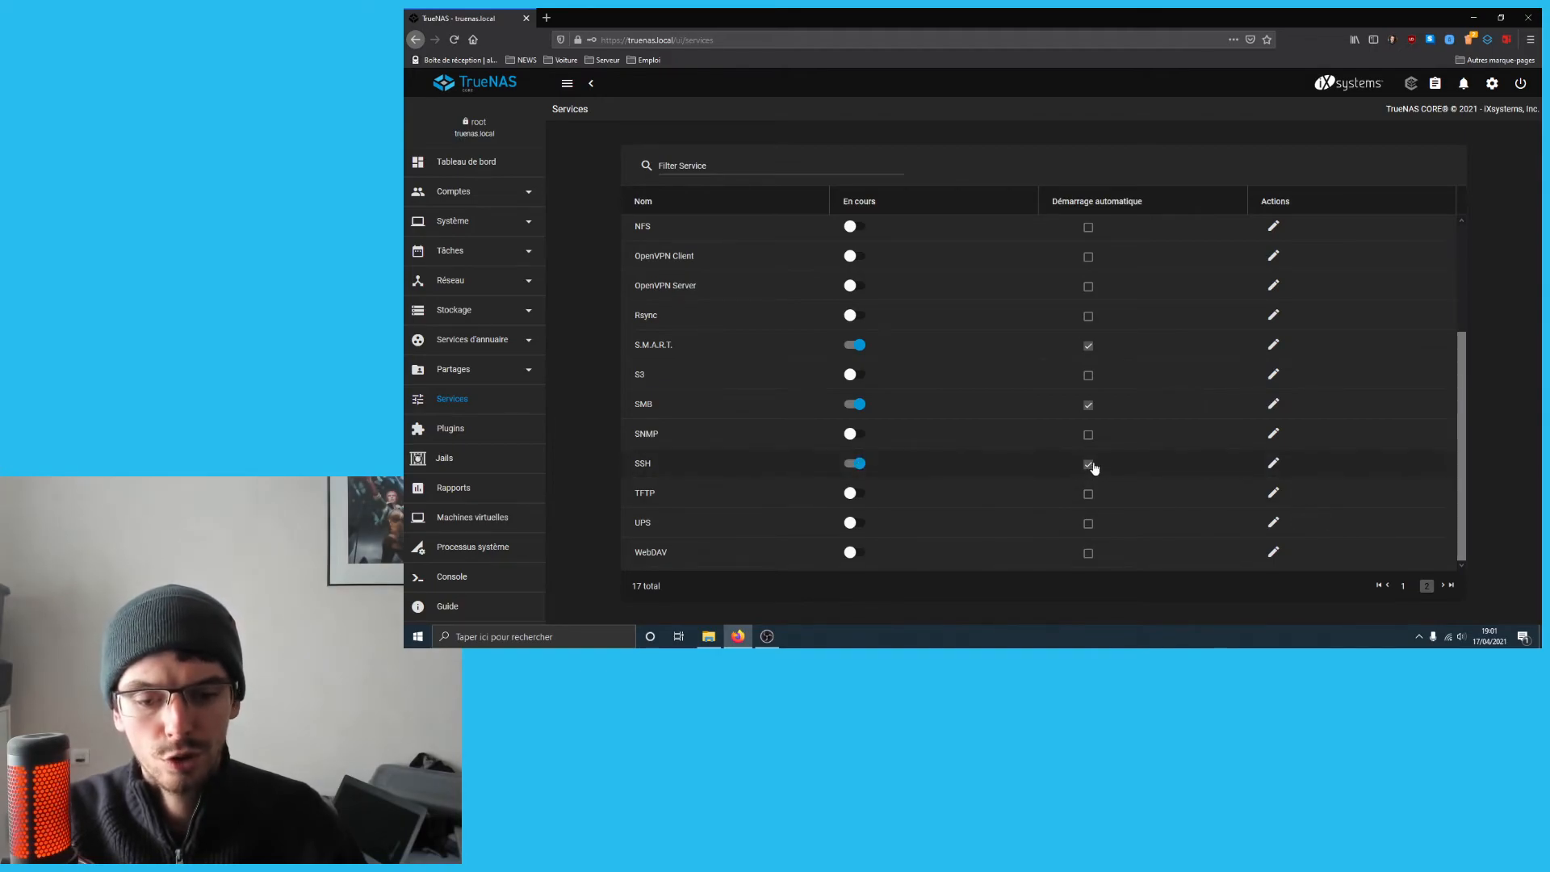
- Open the SSH service settings and review the TCP port 45278 and its help tooltip
click(1275, 465)
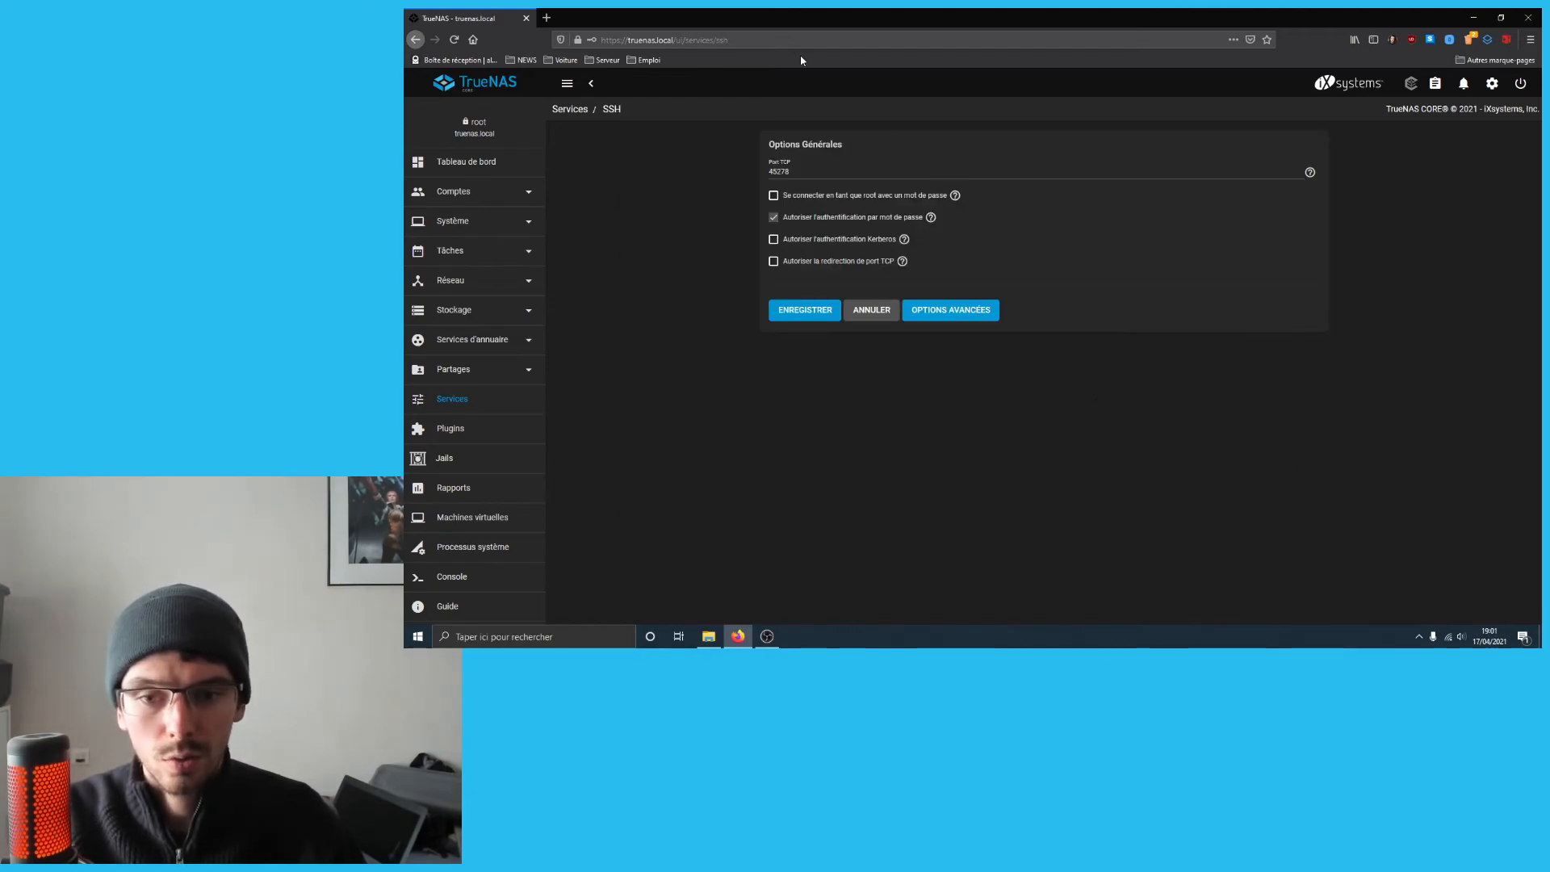
drag(807, 171, 757, 172)
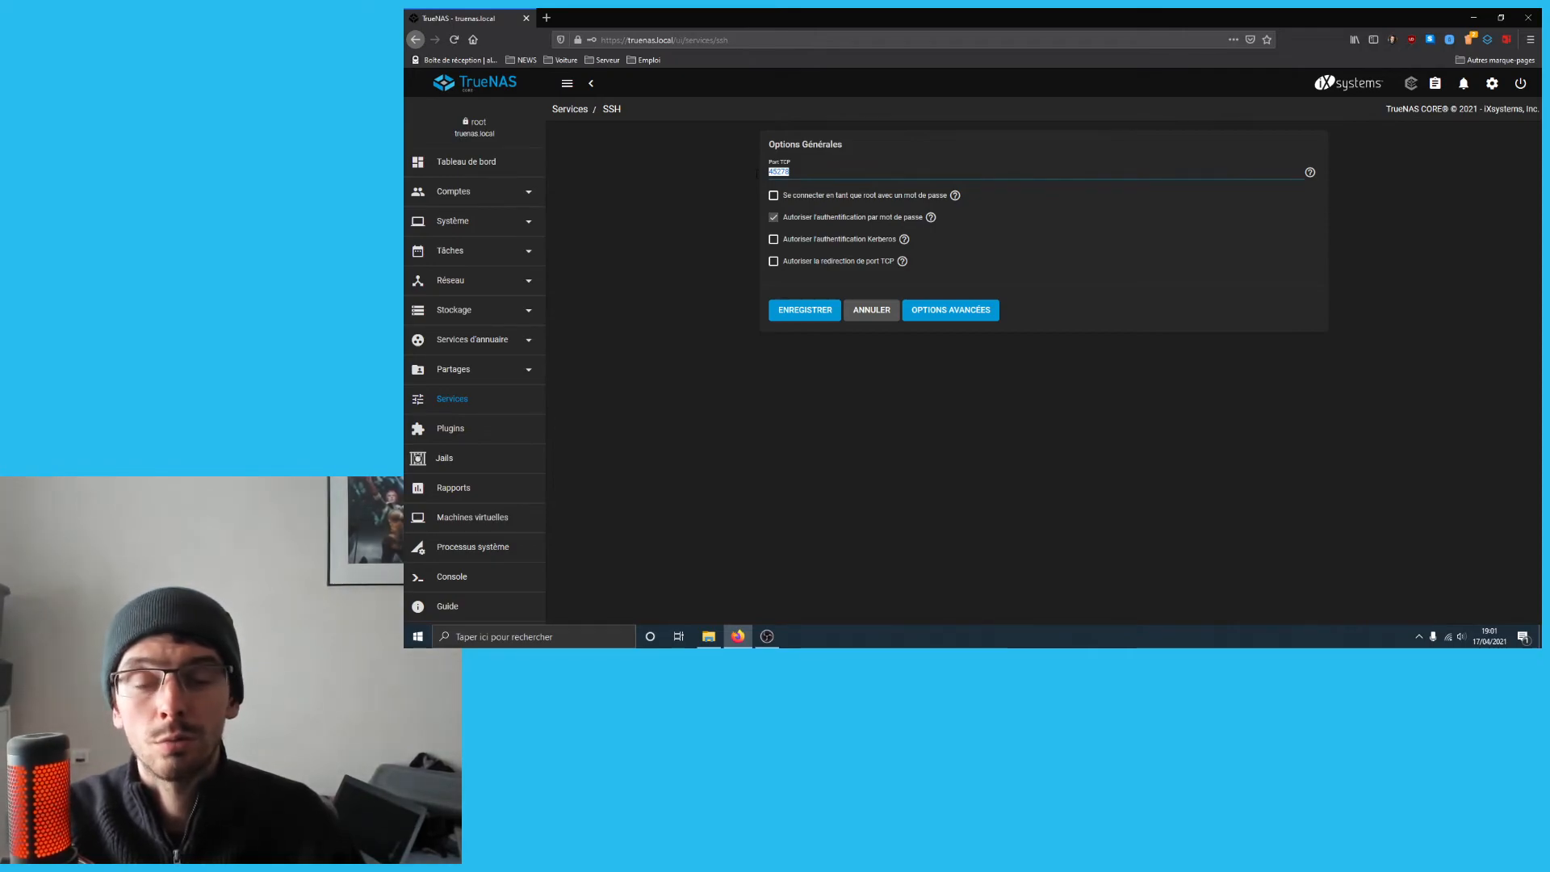
click(806, 174)
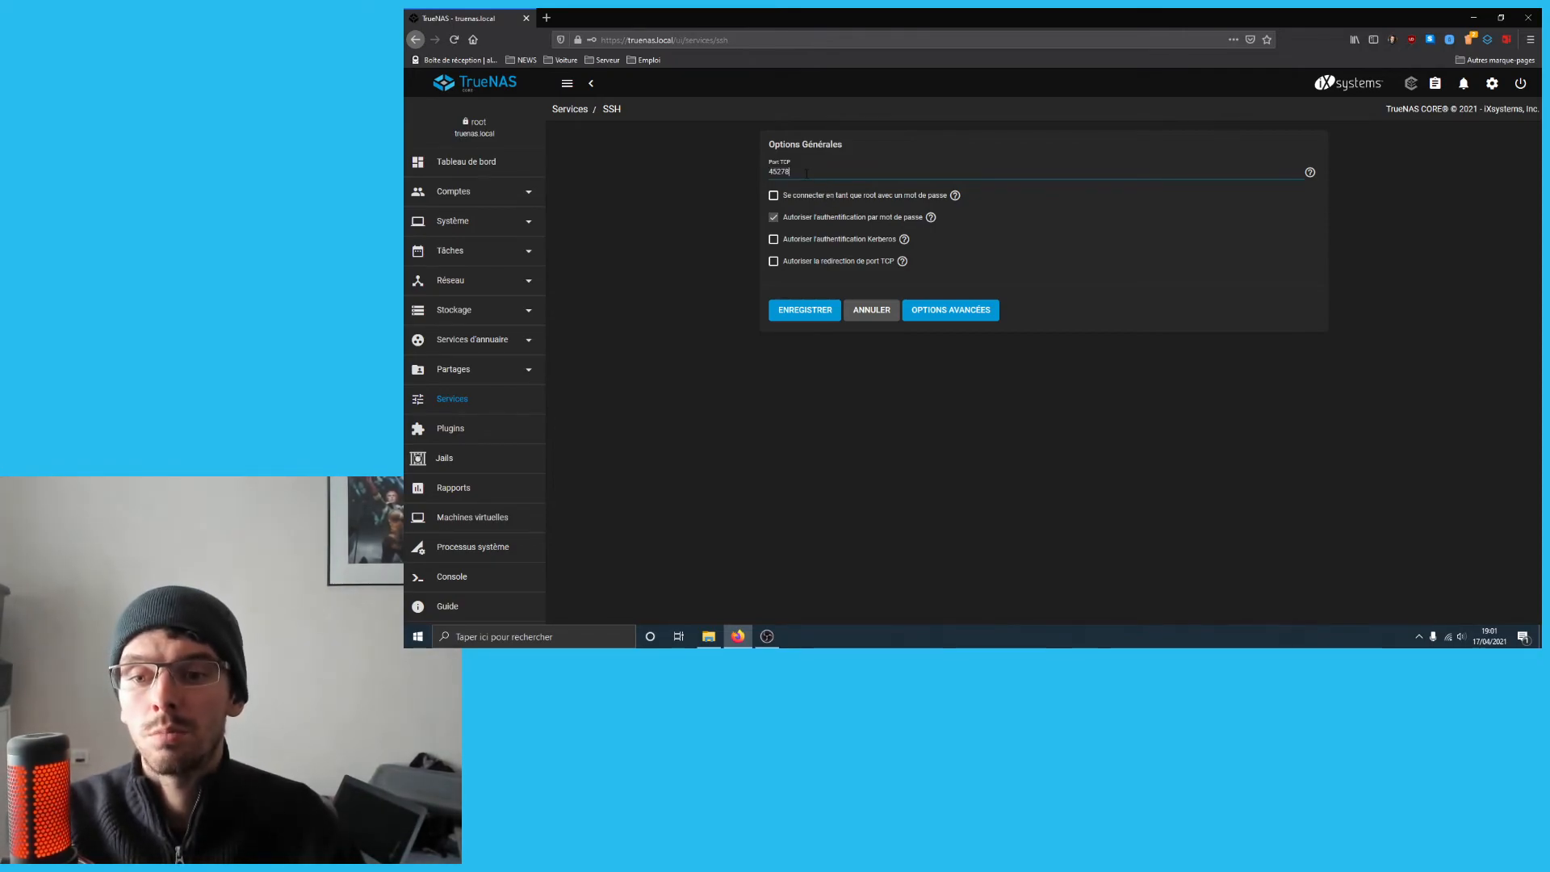
drag(806, 174, 757, 172)
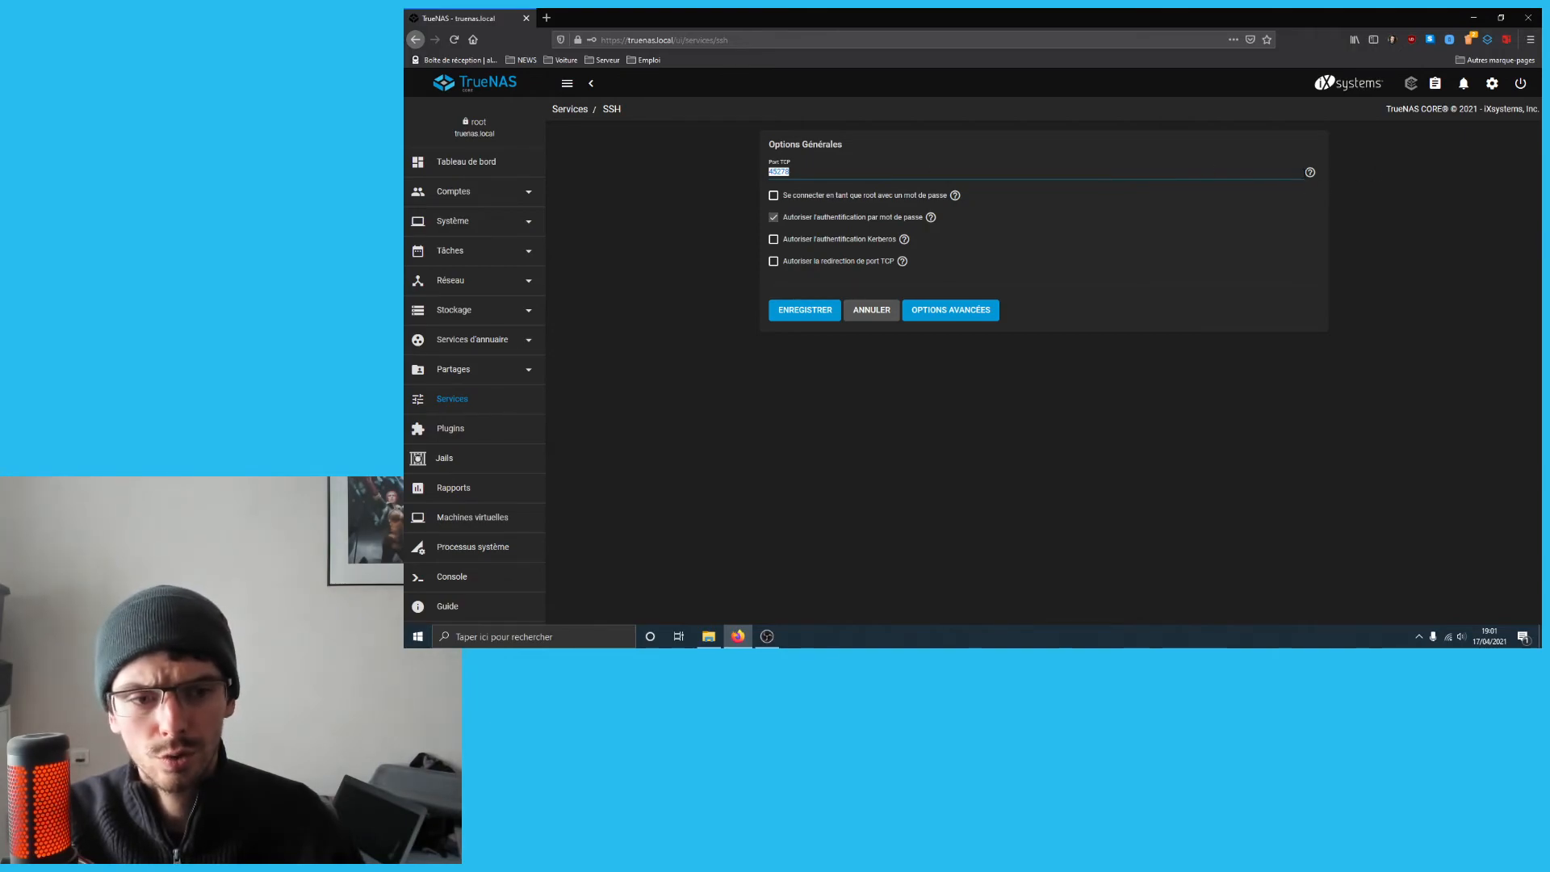
click(1310, 173)
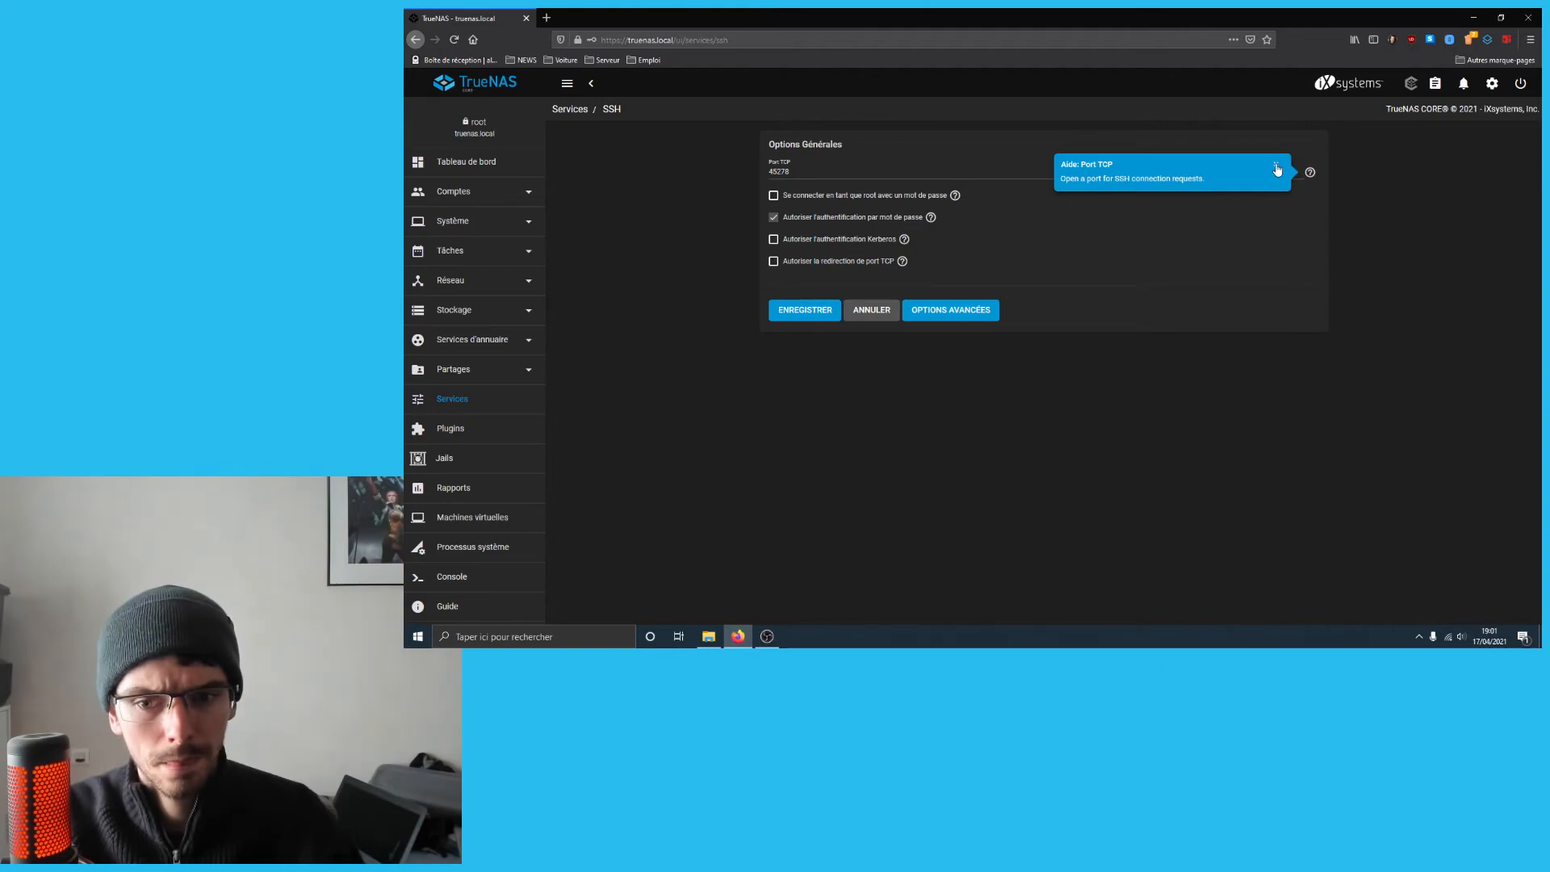
click(1276, 169)
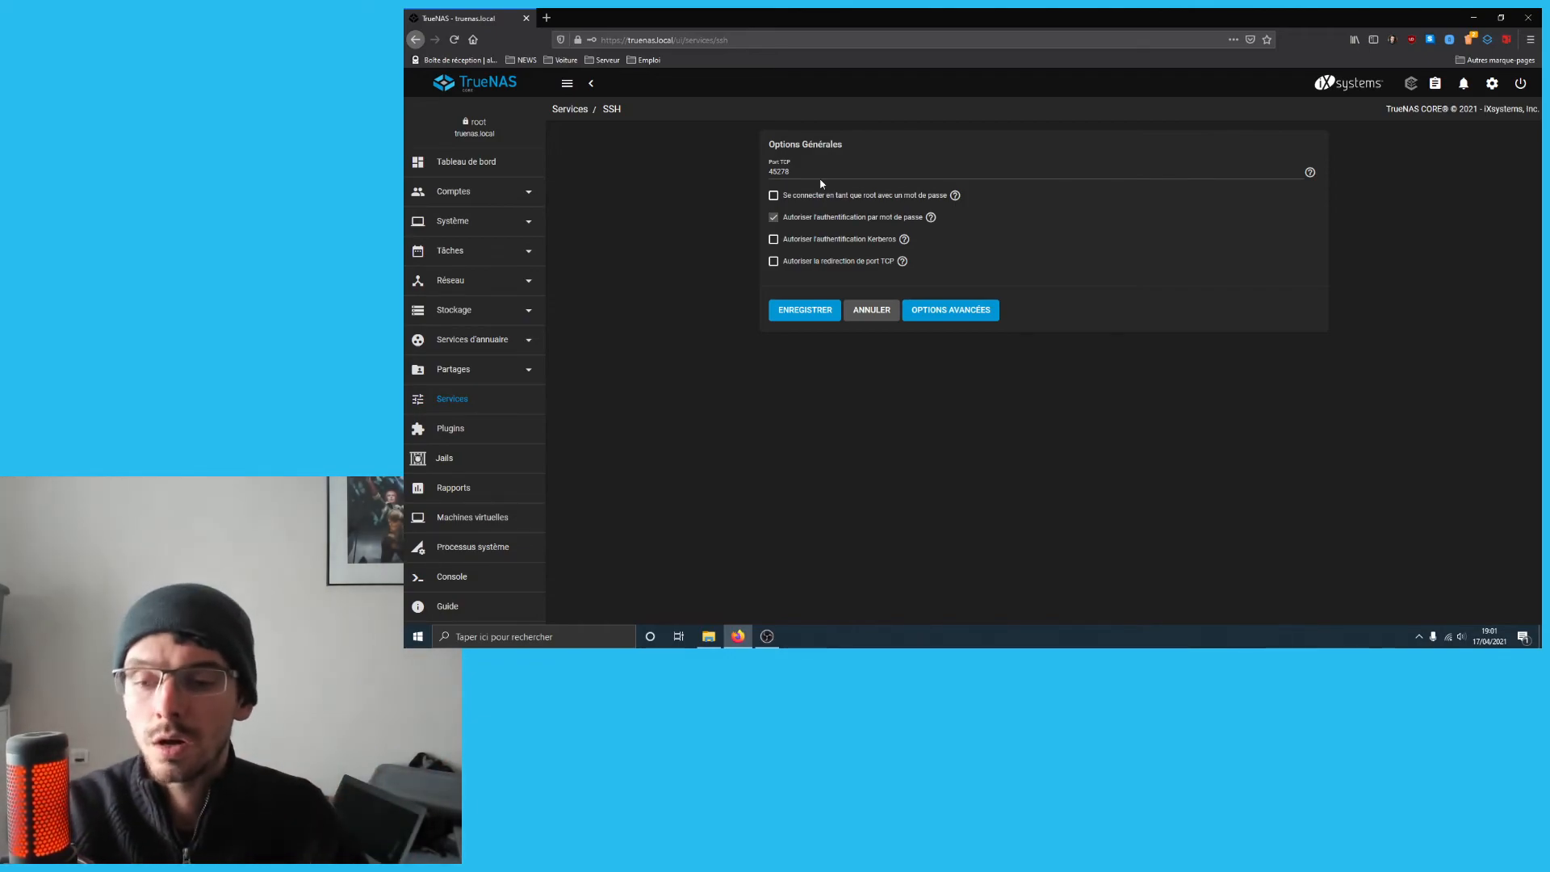
drag(800, 171, 748, 172)
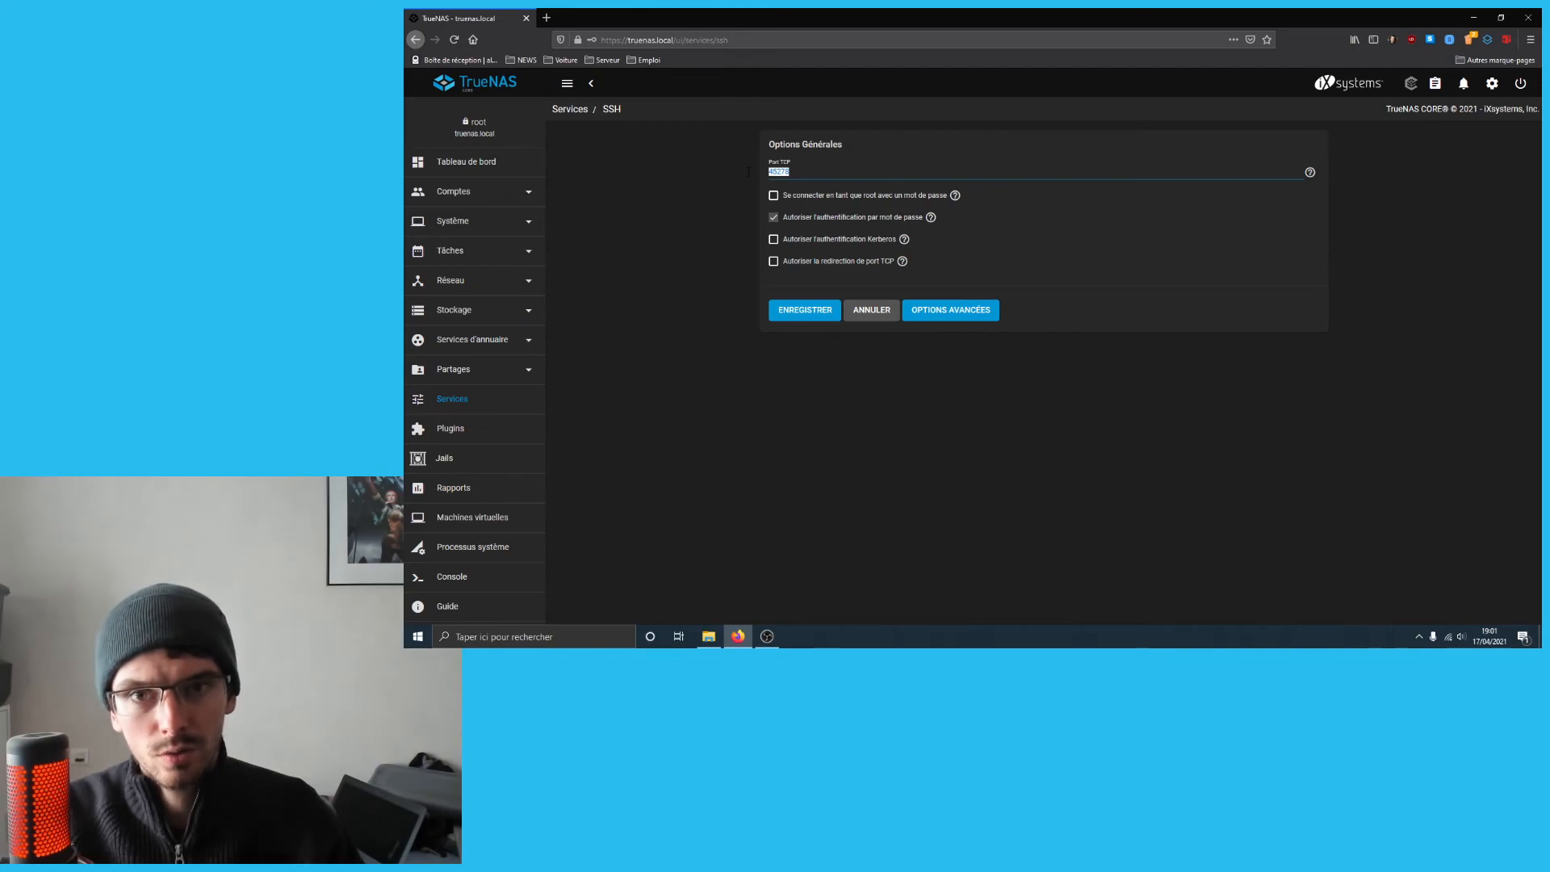
click(824, 173)
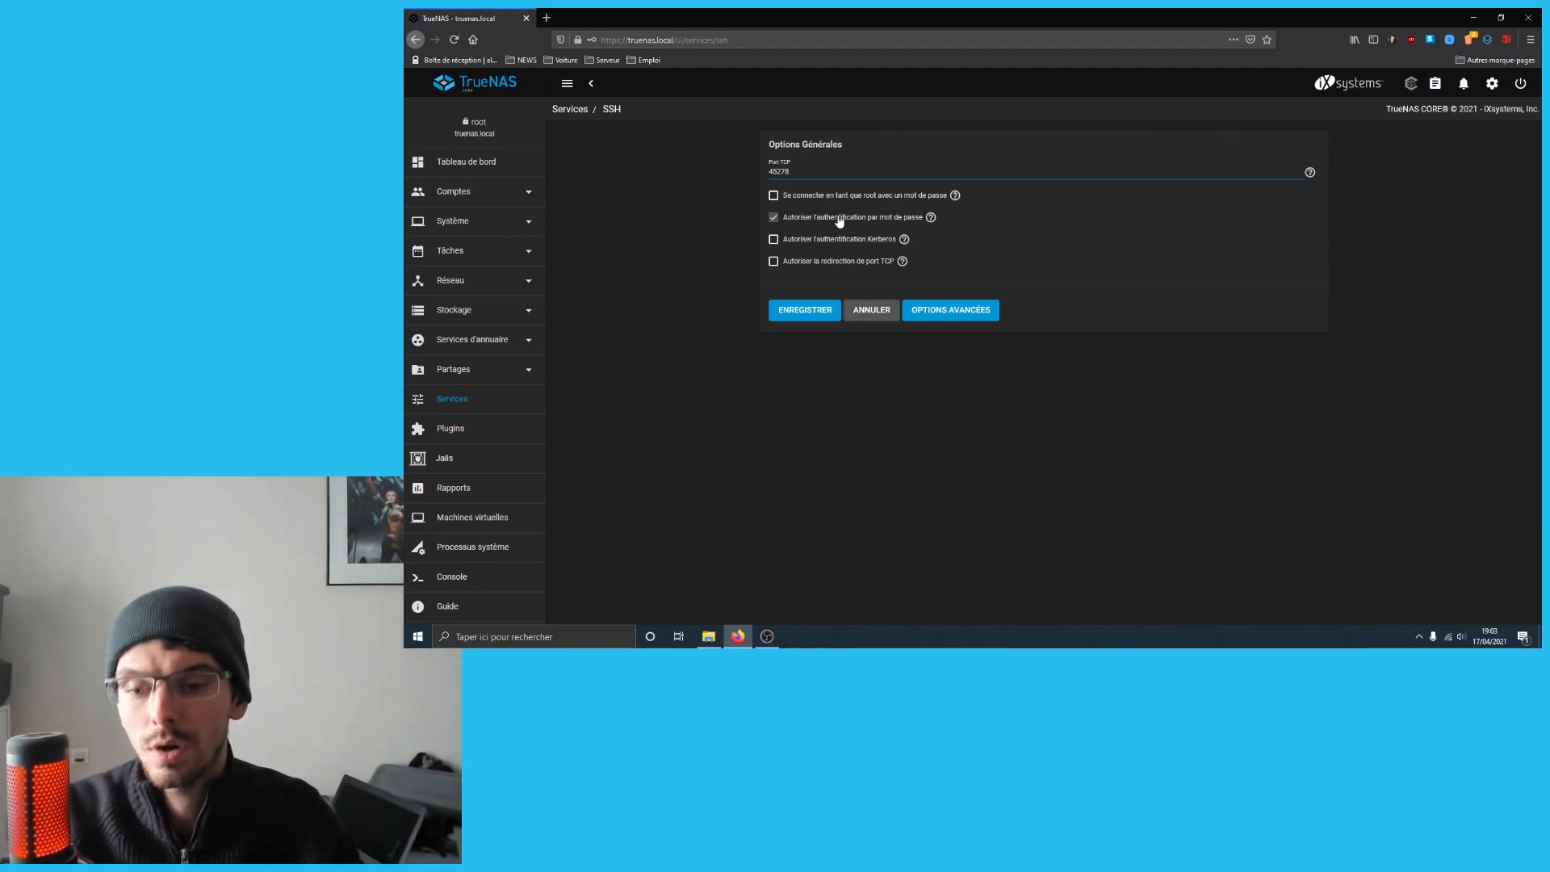
- Cancel the SSH form without saving to go back to the Services page
click(886, 311)
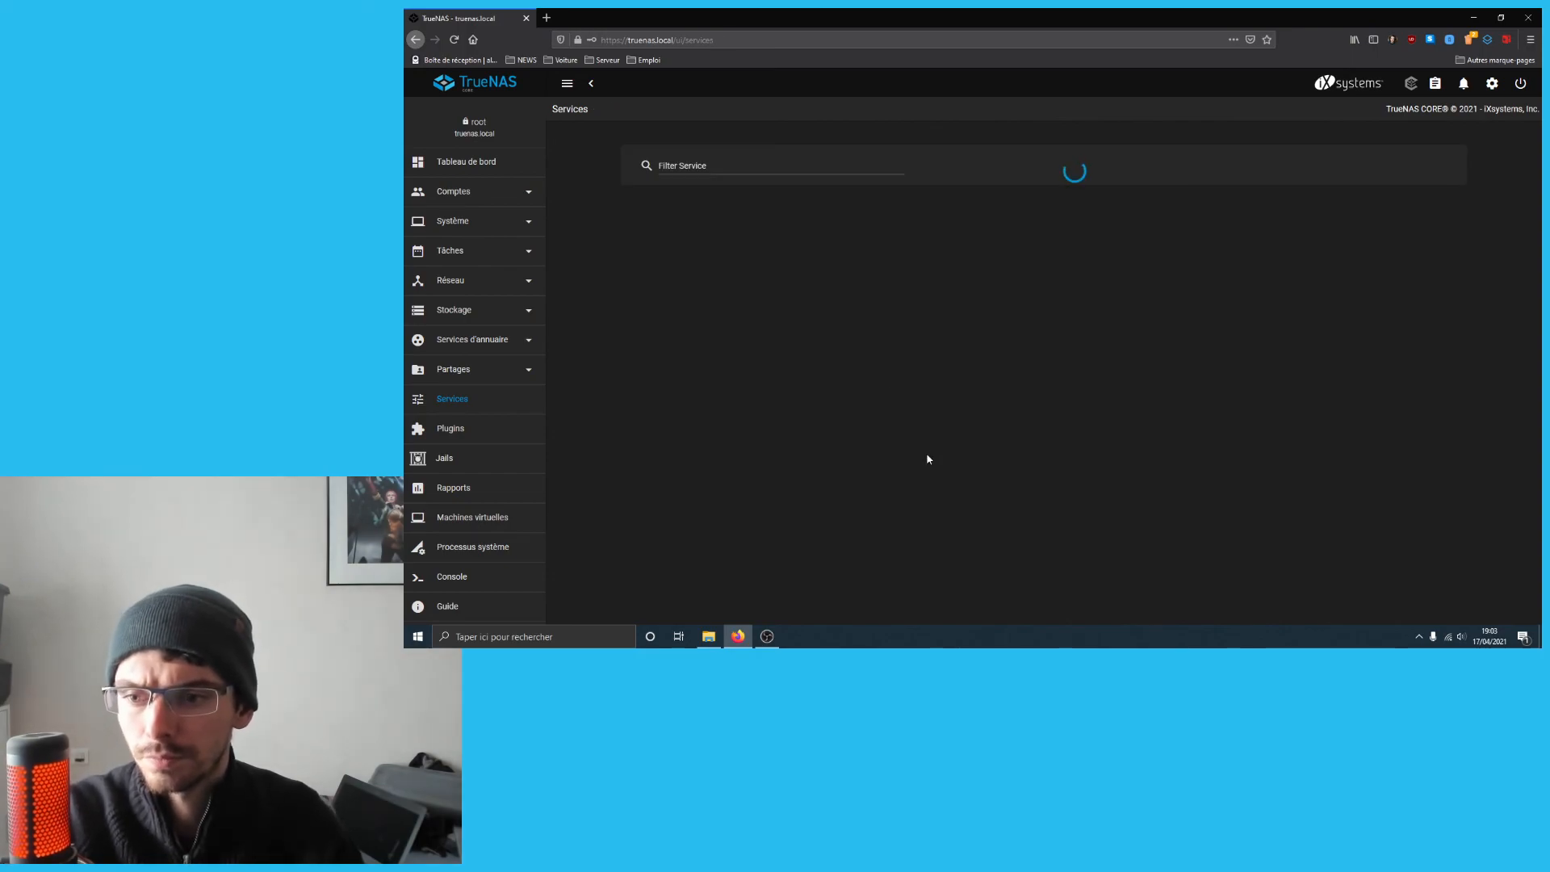